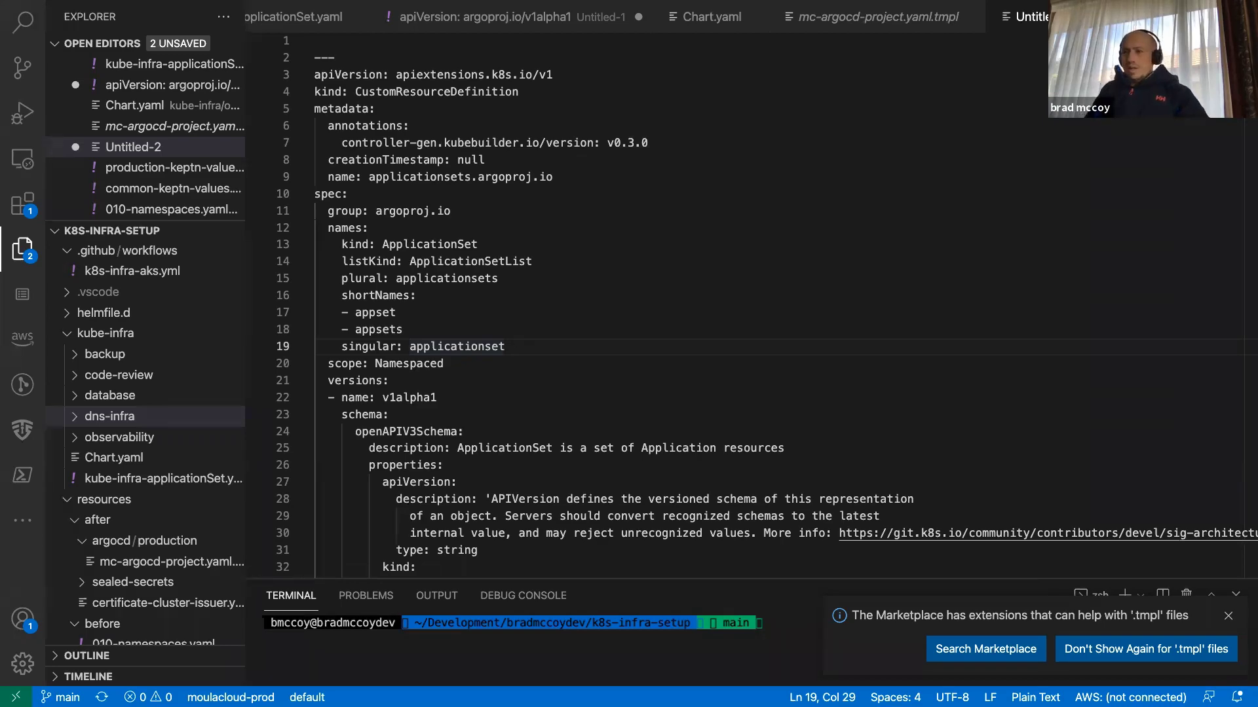
Switch to Chrome and open the ortelius organization's gitops repository from the GitHub organization dashboard.
key(ctrl+Left)
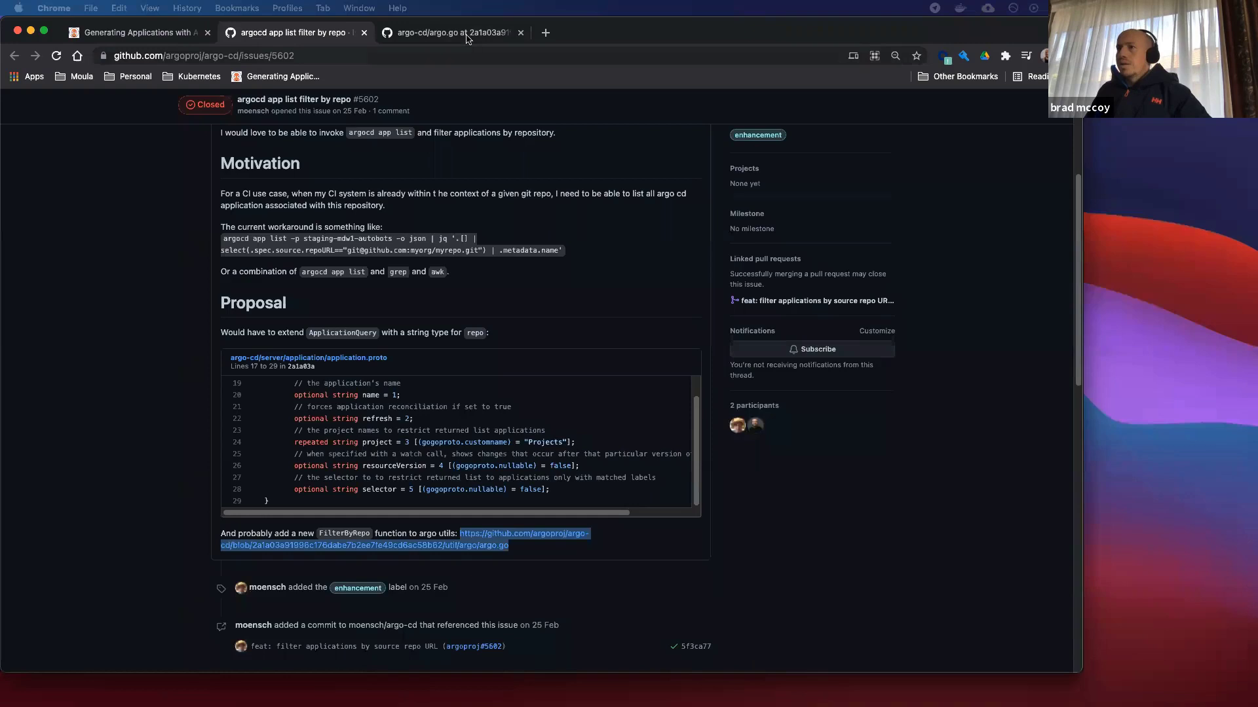
click(452, 32)
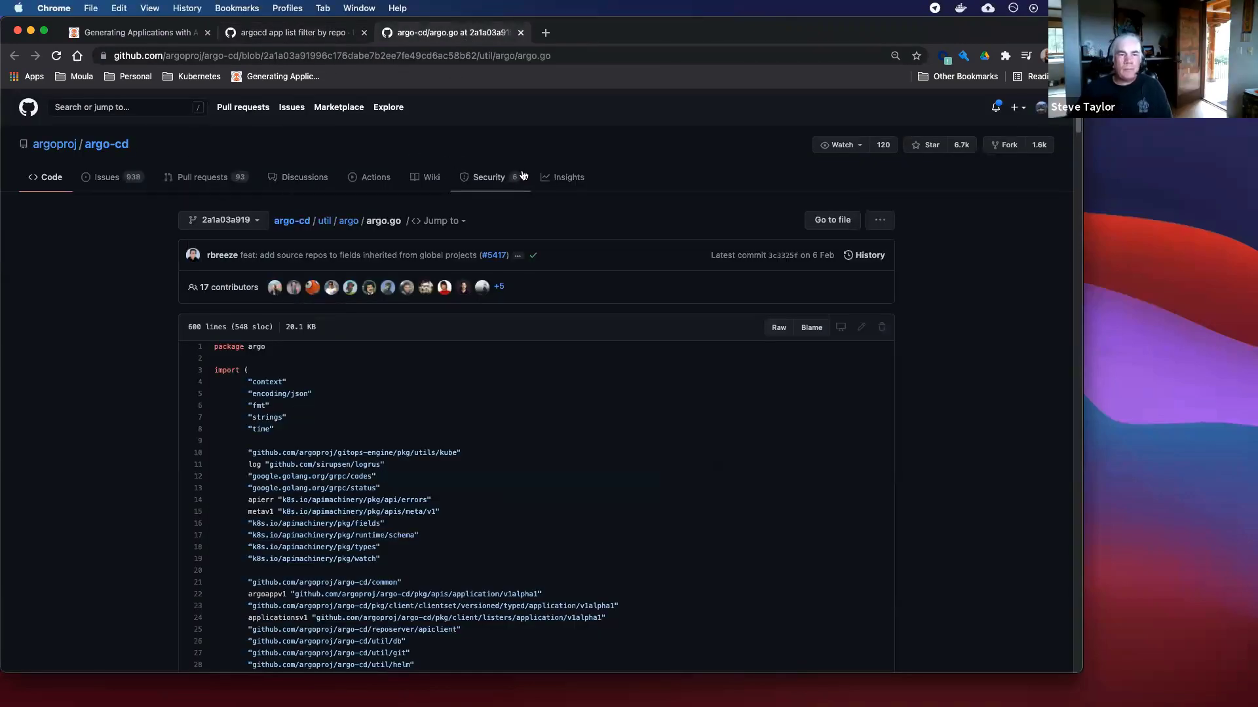
click(29, 107)
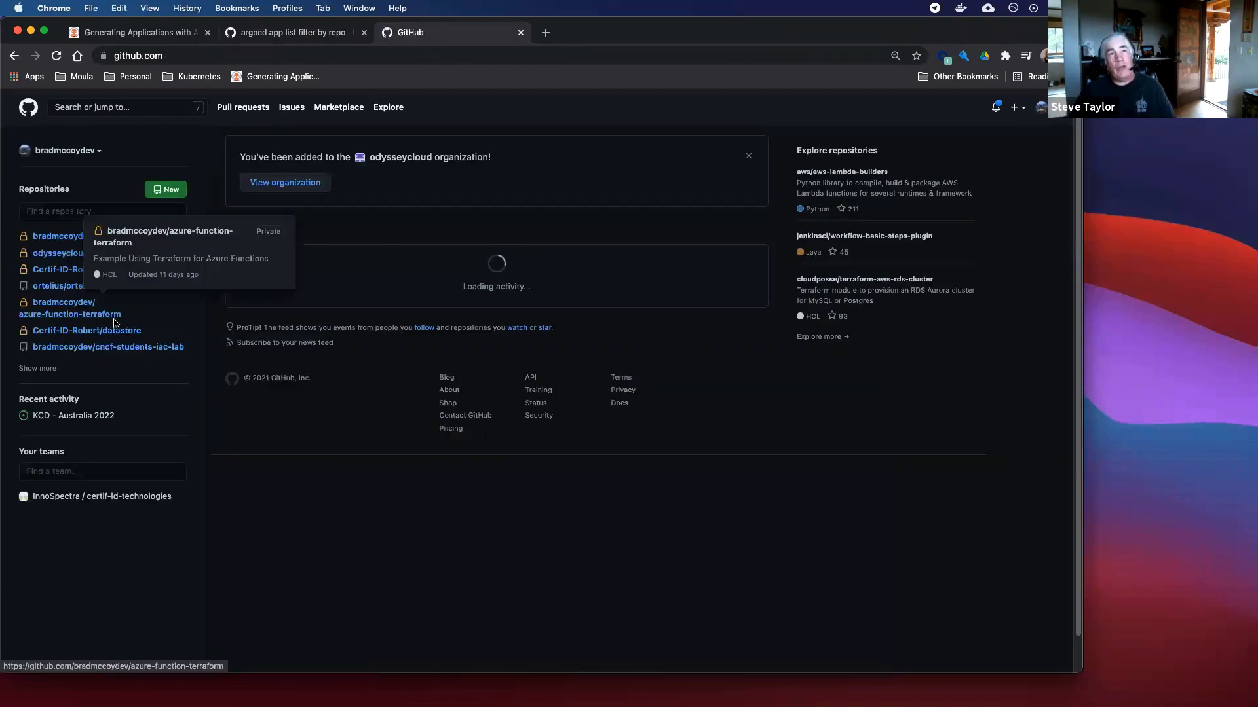
click(98, 151)
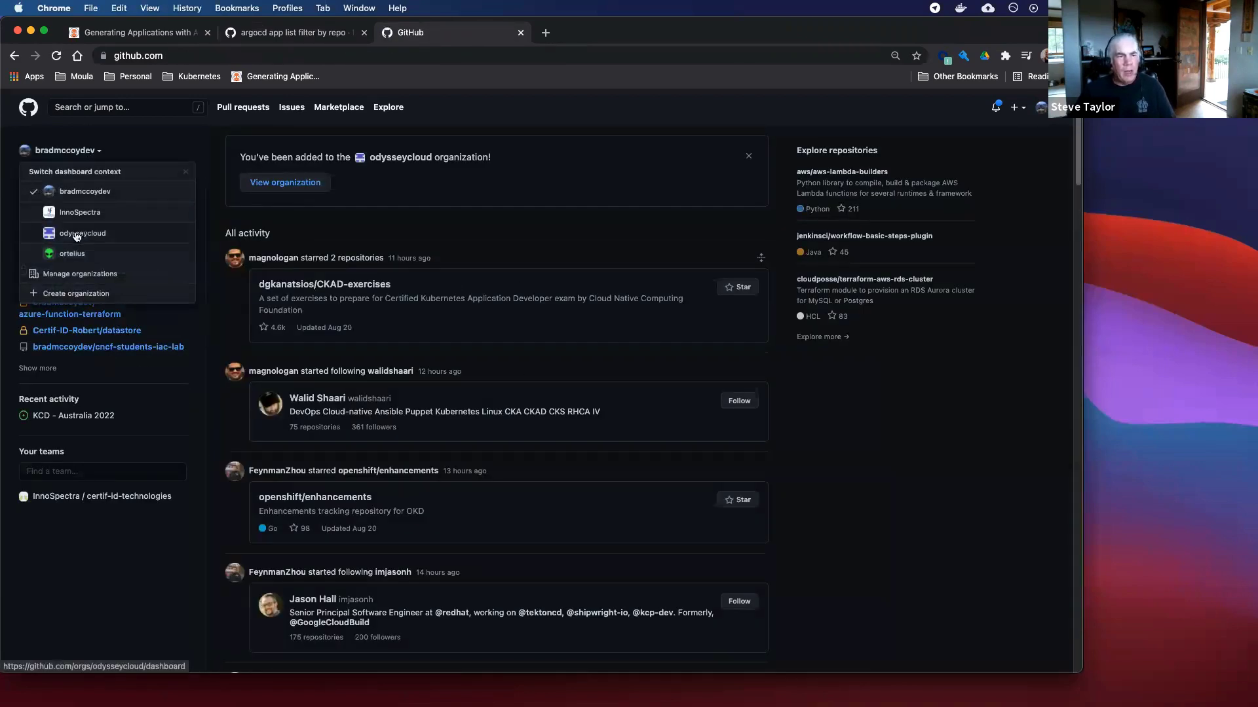
click(75, 254)
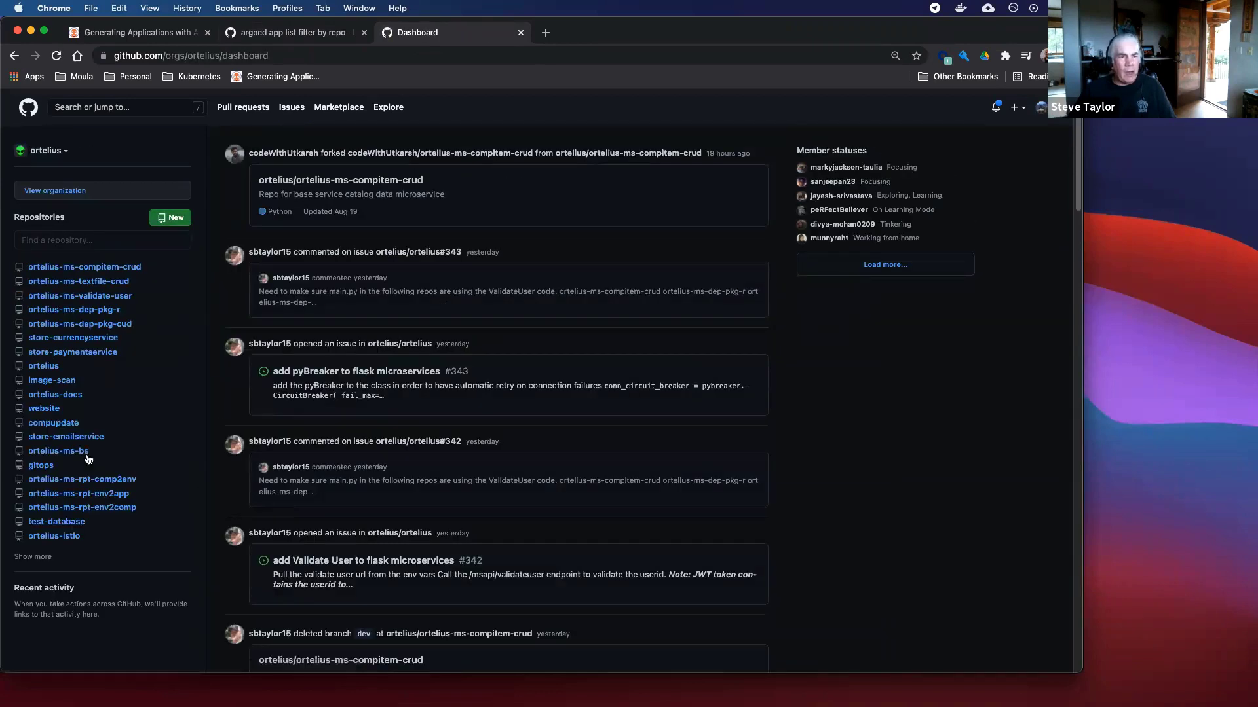
click(41, 465)
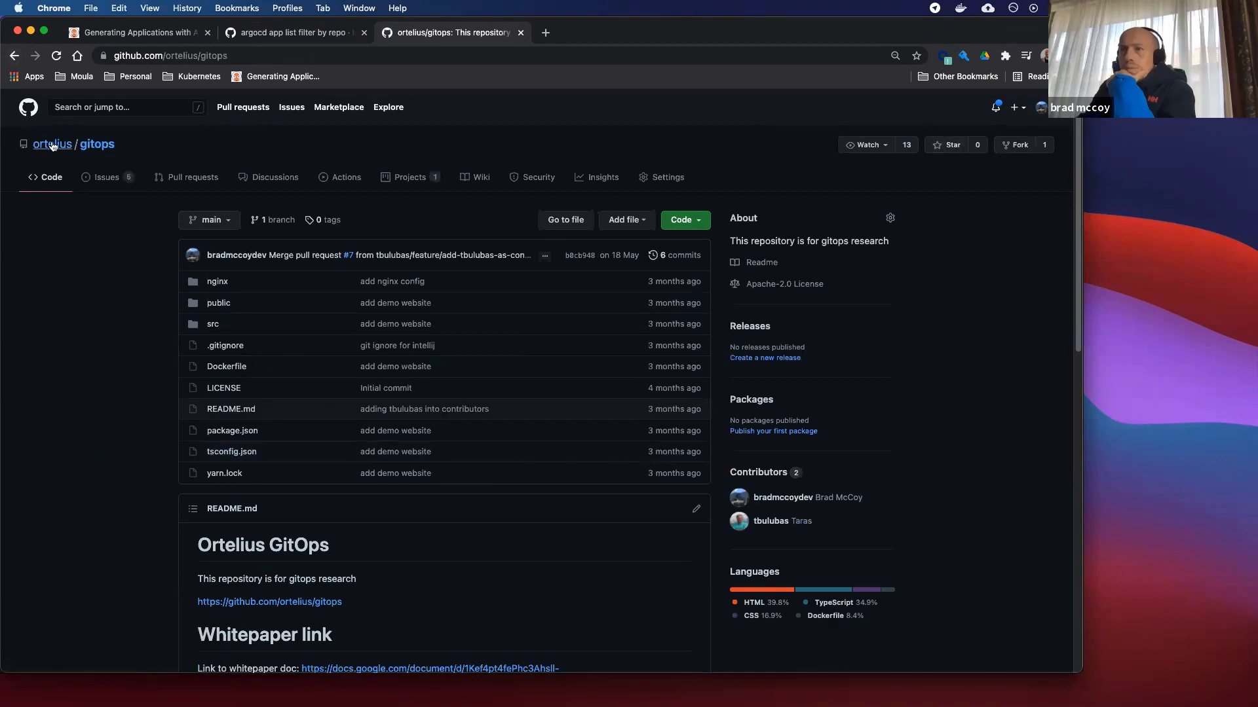
Go to the ortelius organization page and open the issue list of its ortelius repository.
mouse_move(53, 144)
click(164, 235)
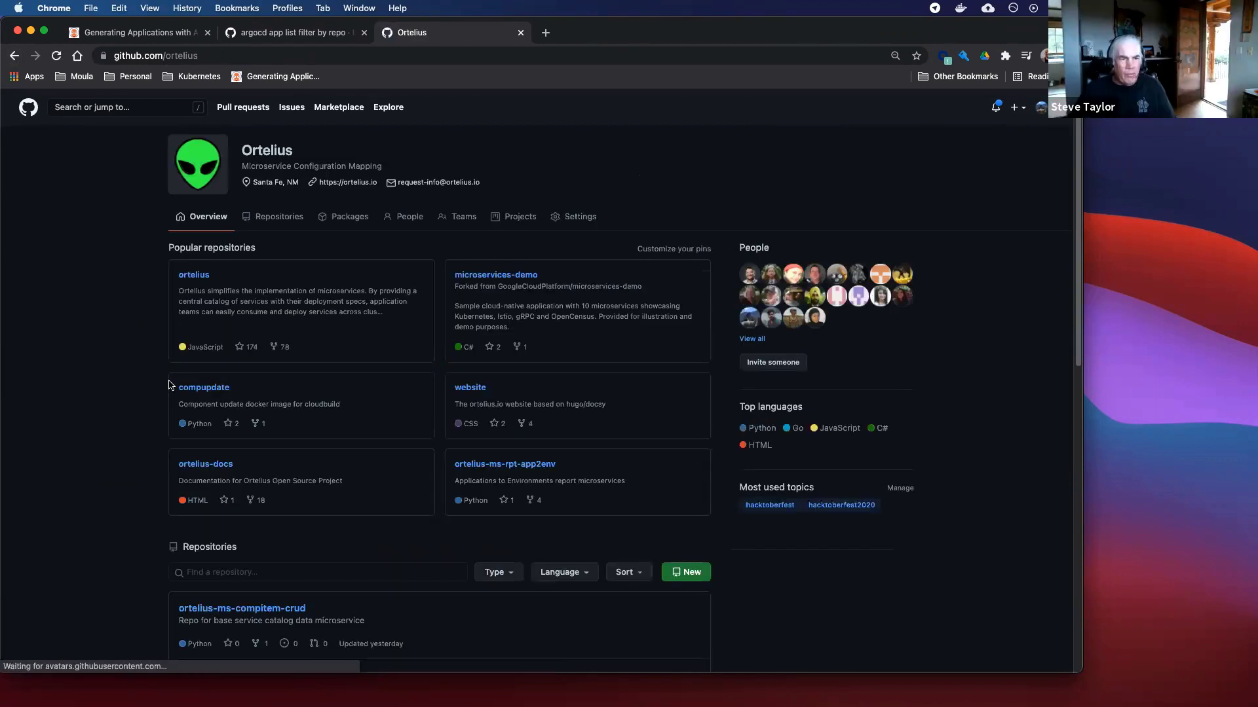
click(195, 278)
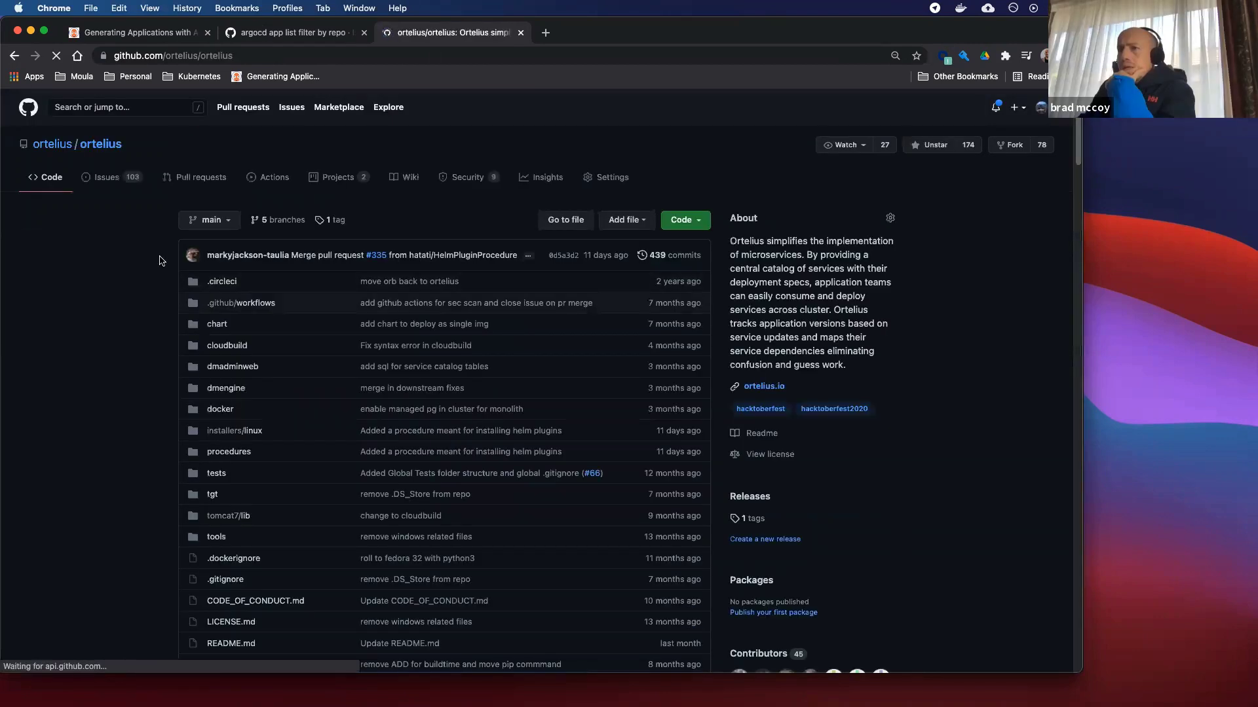
click(105, 178)
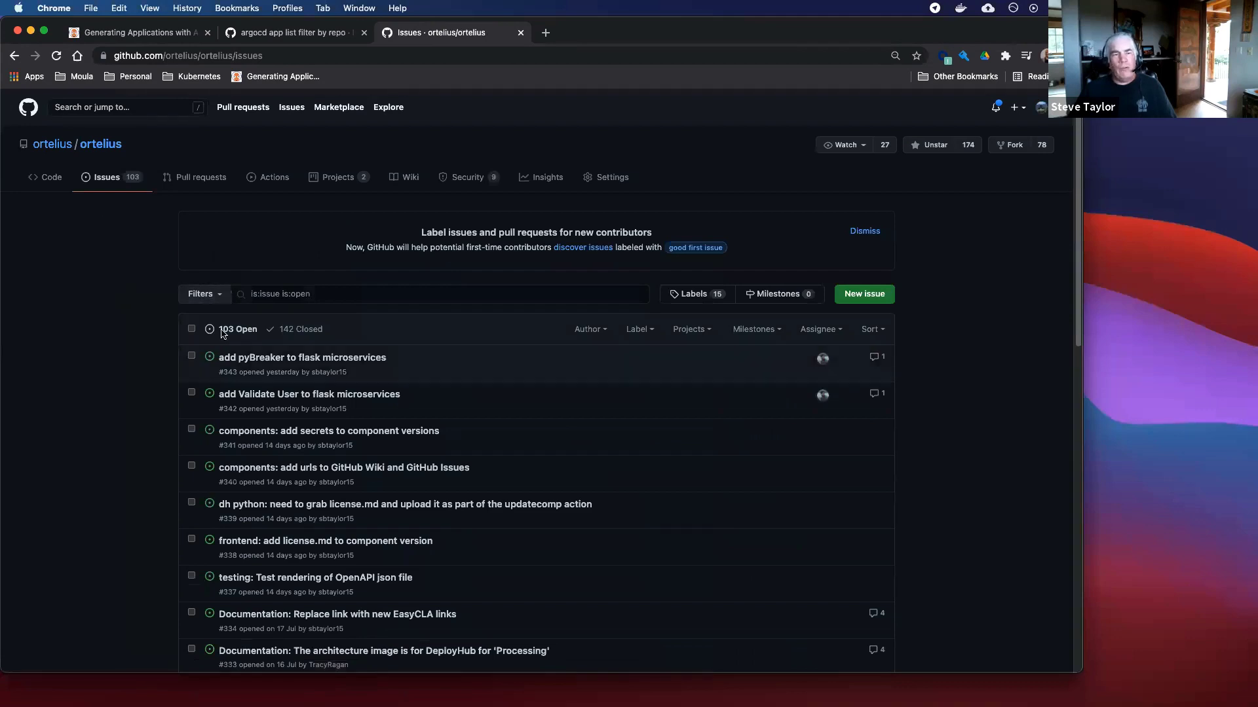
Start a new issue titled "GitOps: Add ArgoCD to AKS Cluster".
click(856, 290)
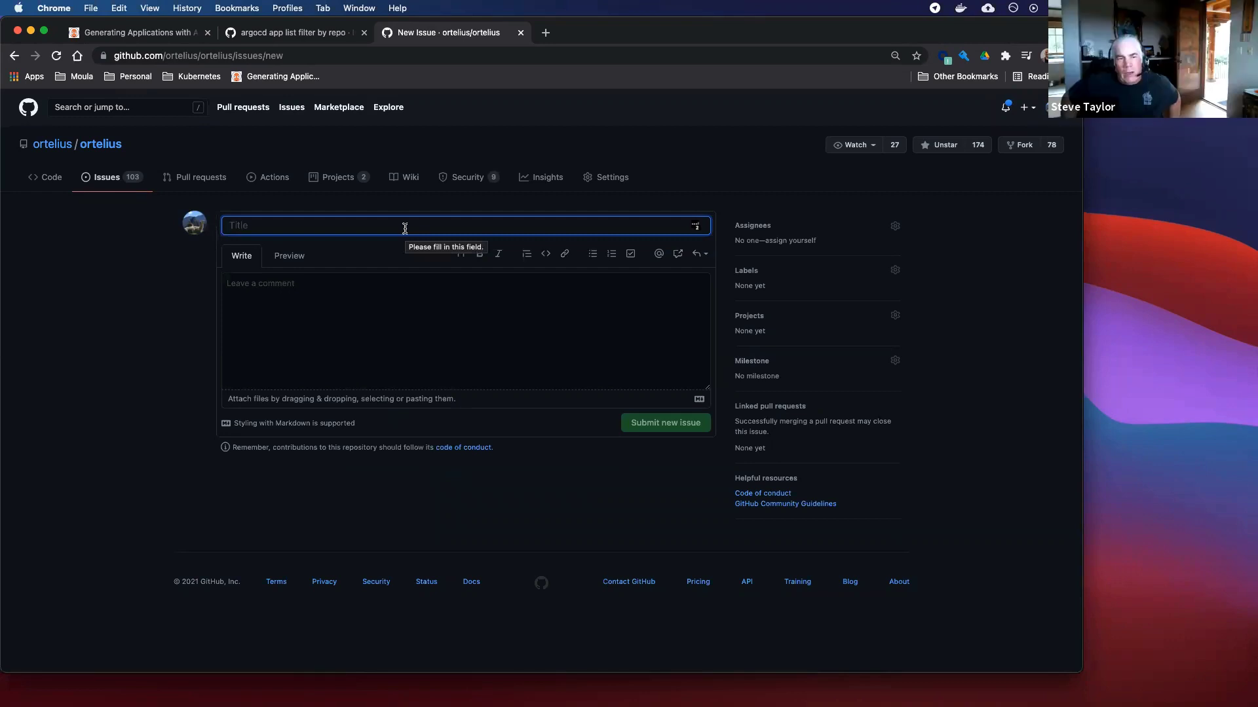
text(GitOps:)
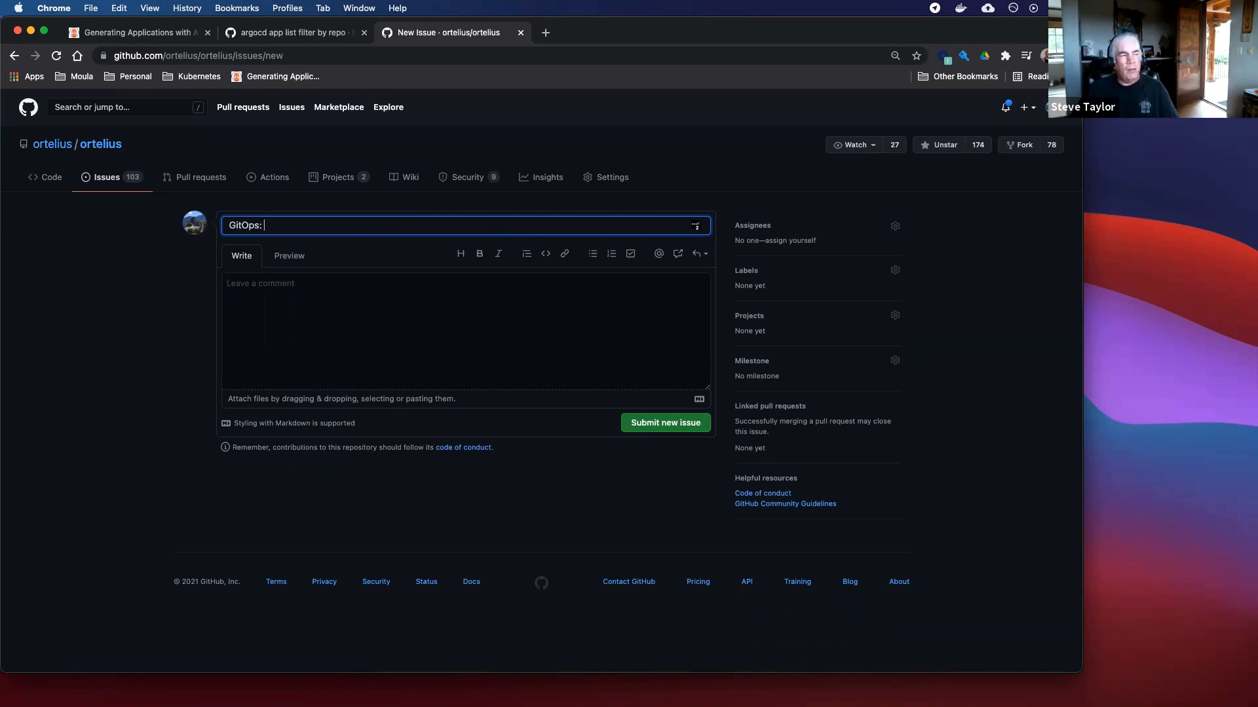
text(Add)
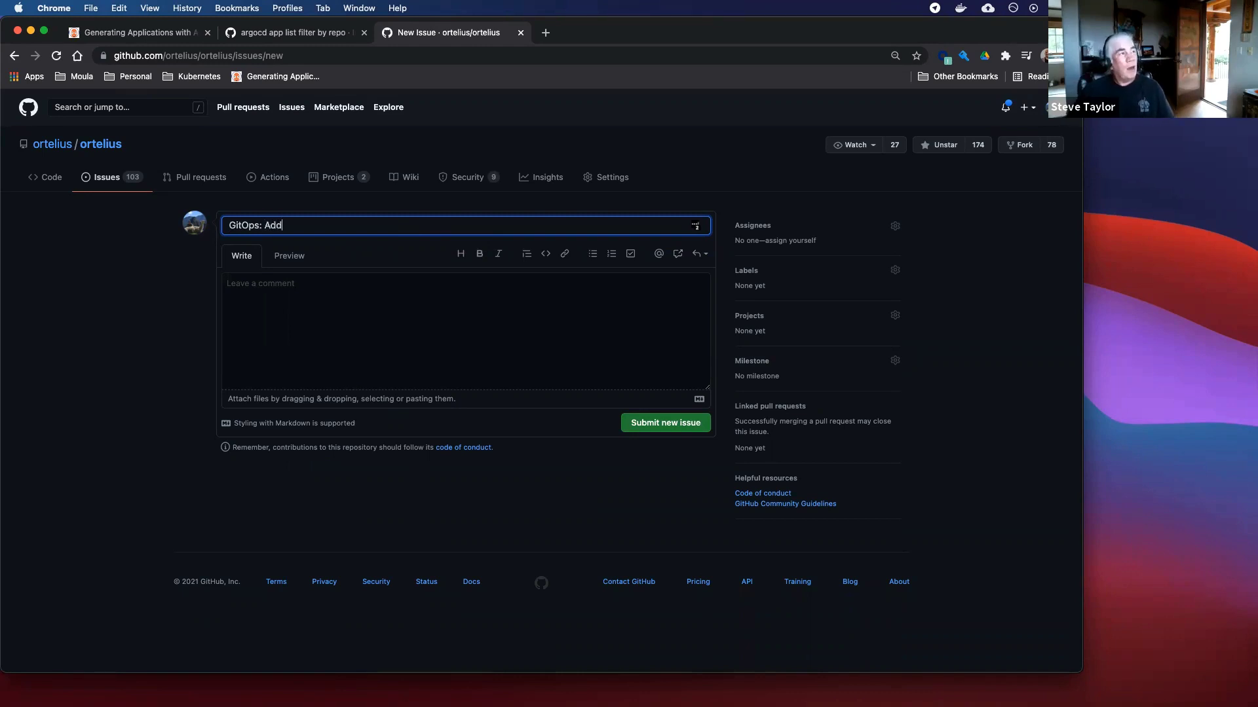
text( Argo)
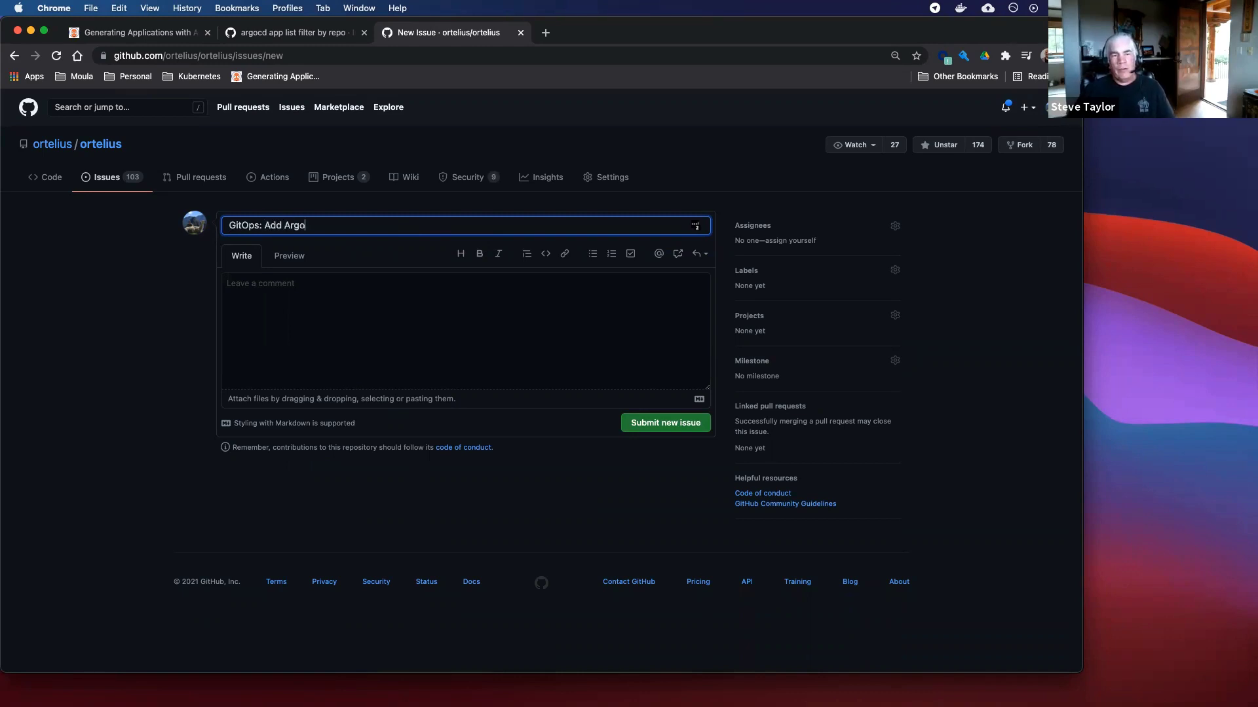
text(CD to )
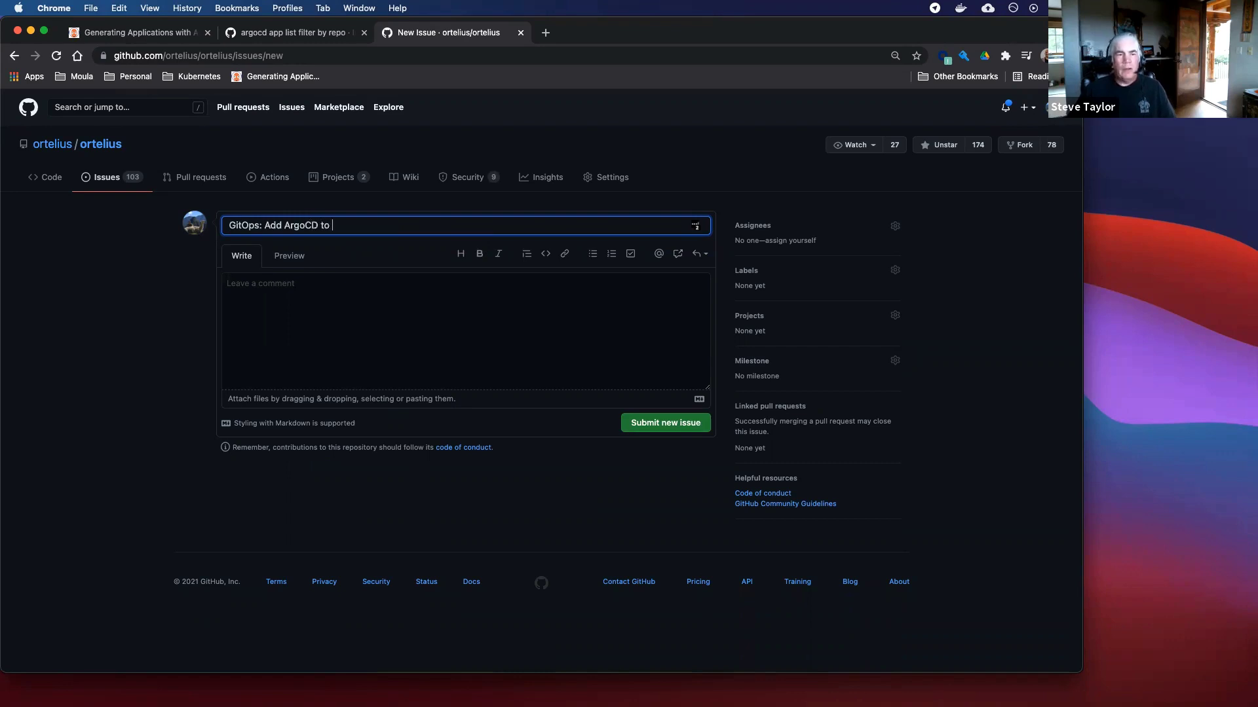
text(AKS Cluster)
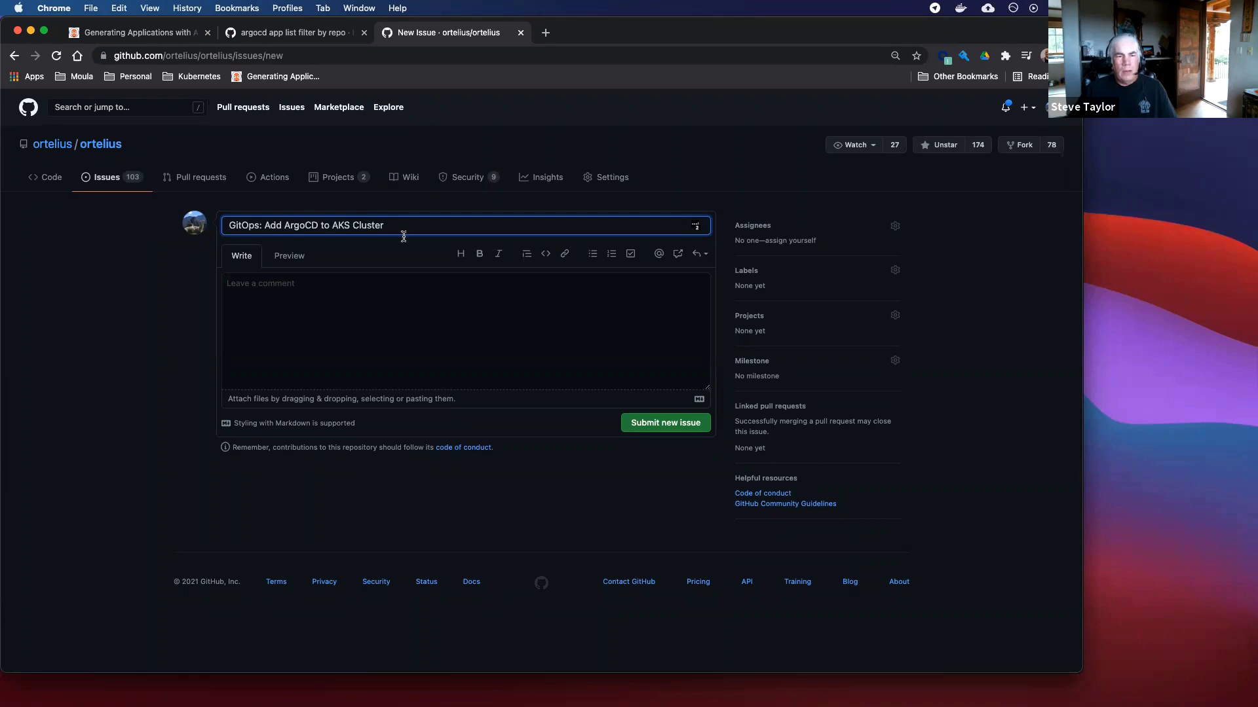
Begin the issue description with "Talk to" followed by the teammate's first name.
click(376, 305)
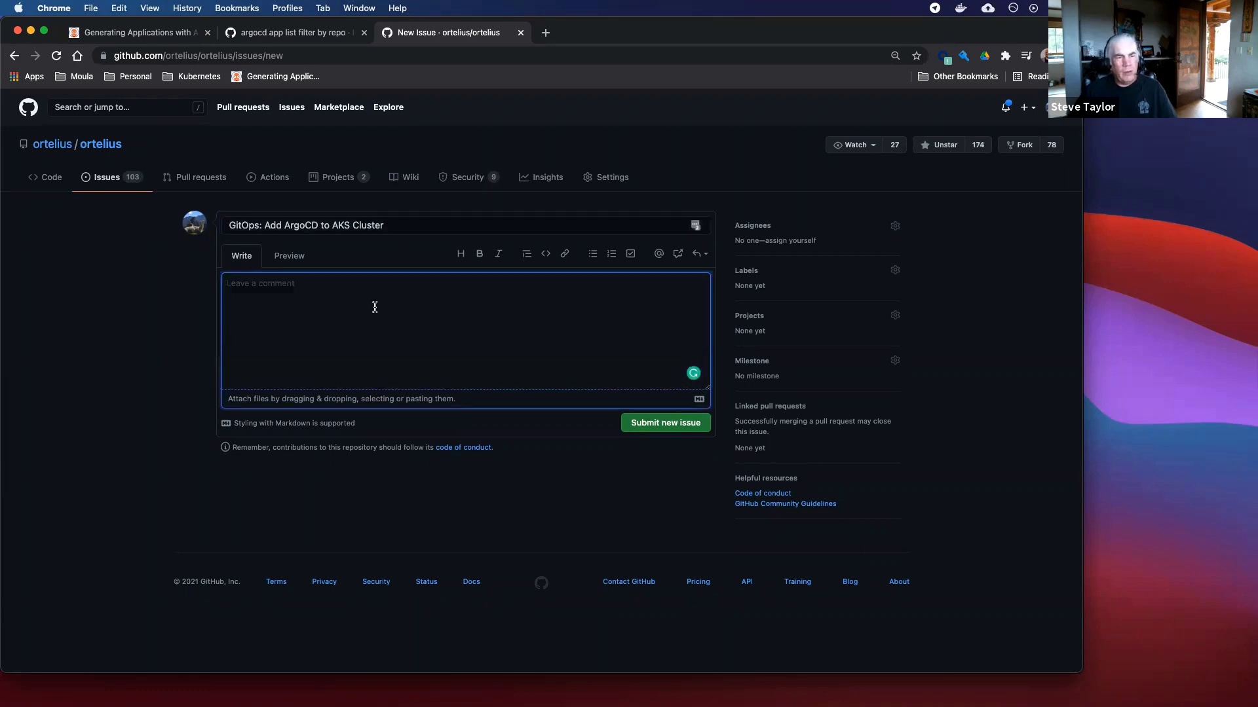
text(Talk)
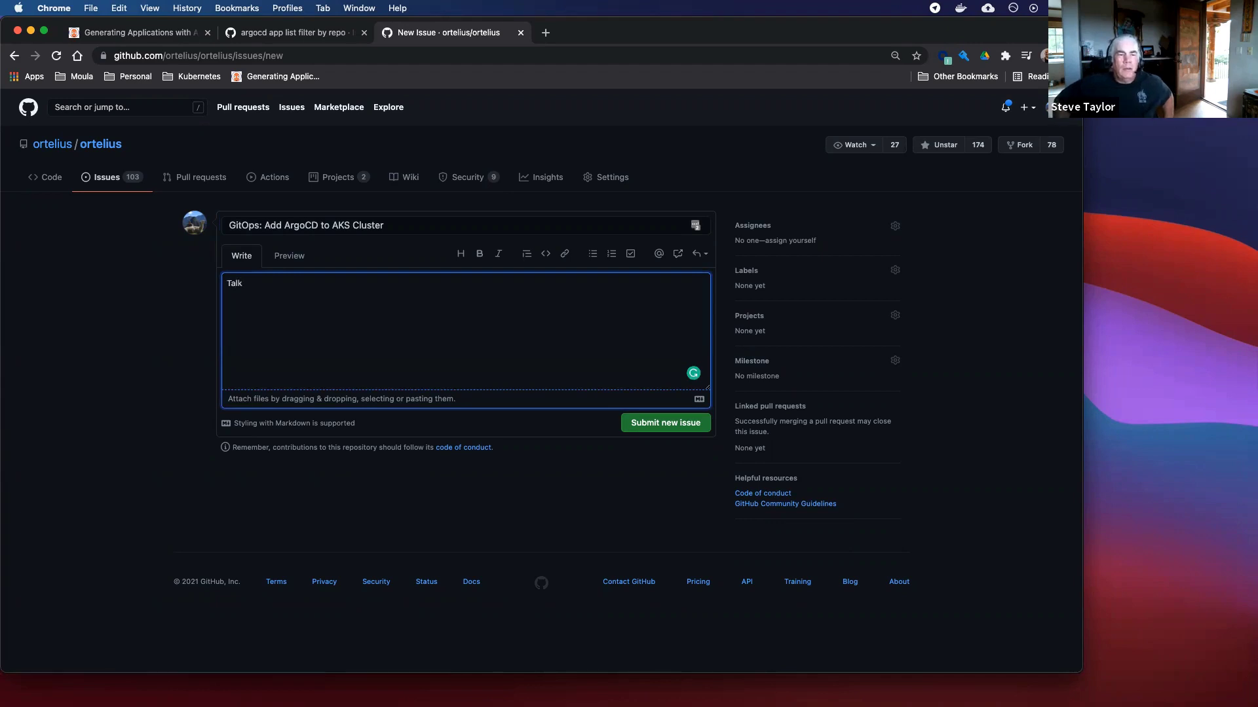
text( to Sergio)
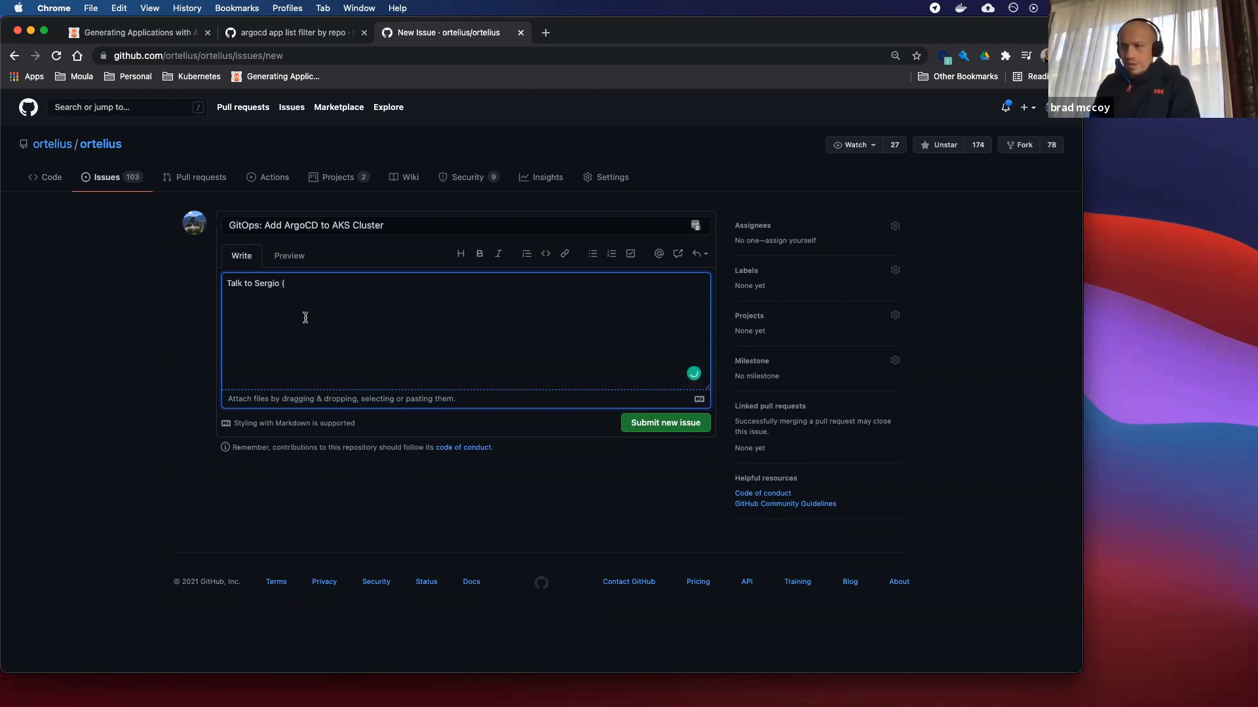
text((For)
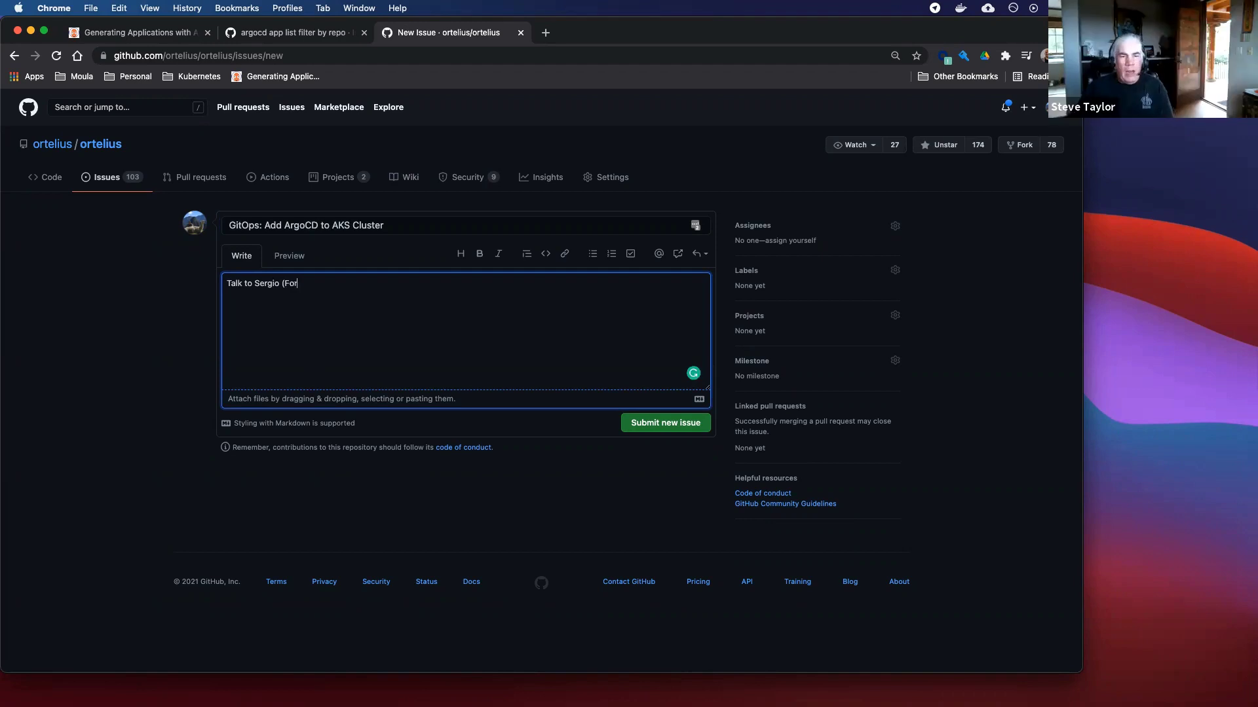
text(saker)
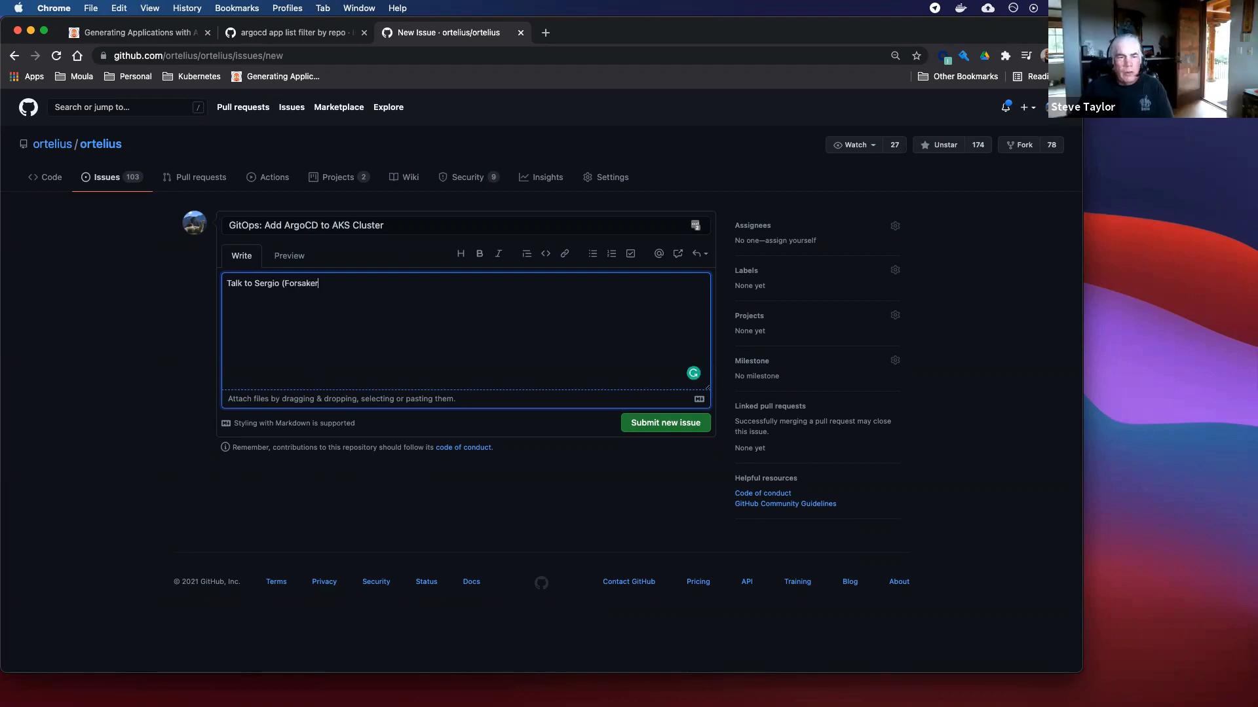
text(@)
key(Right)
key(Right)
key(Right)
key(Right)
key(Right)
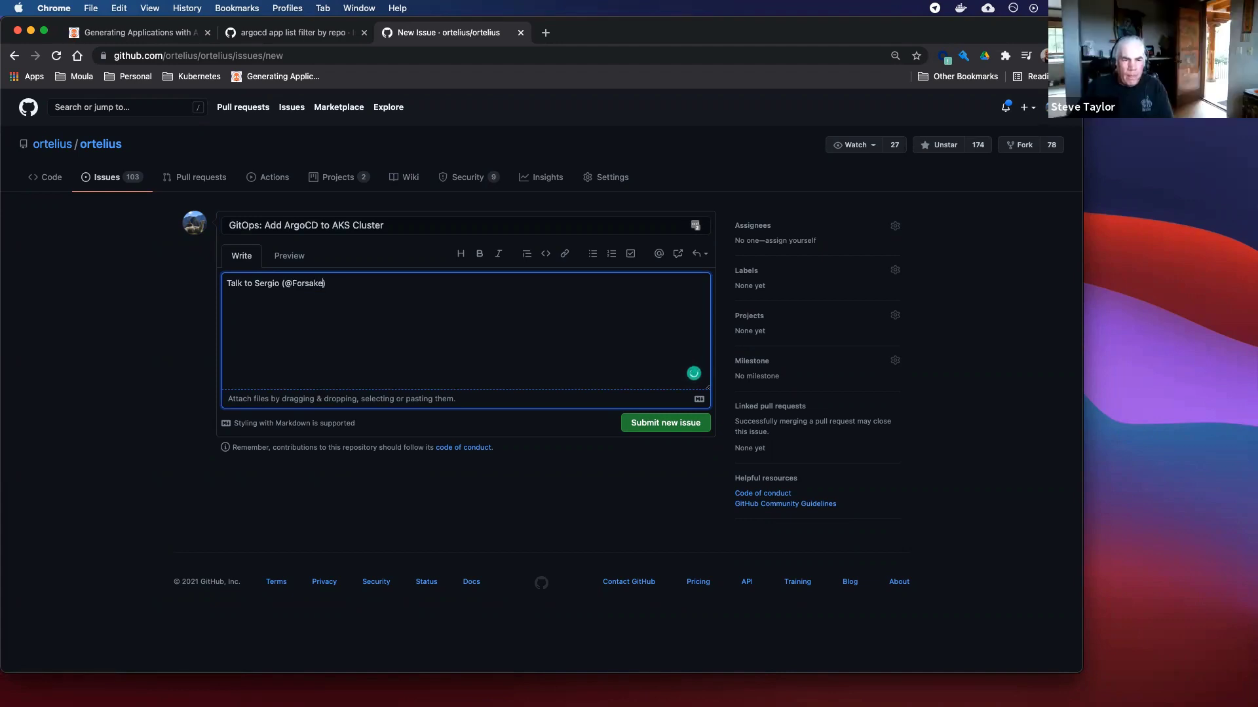
key(BackSpace)
key(BackSpace)
key(BackSpace)
key(BackSpace)
key(BackSpace)
key(BackSpace)
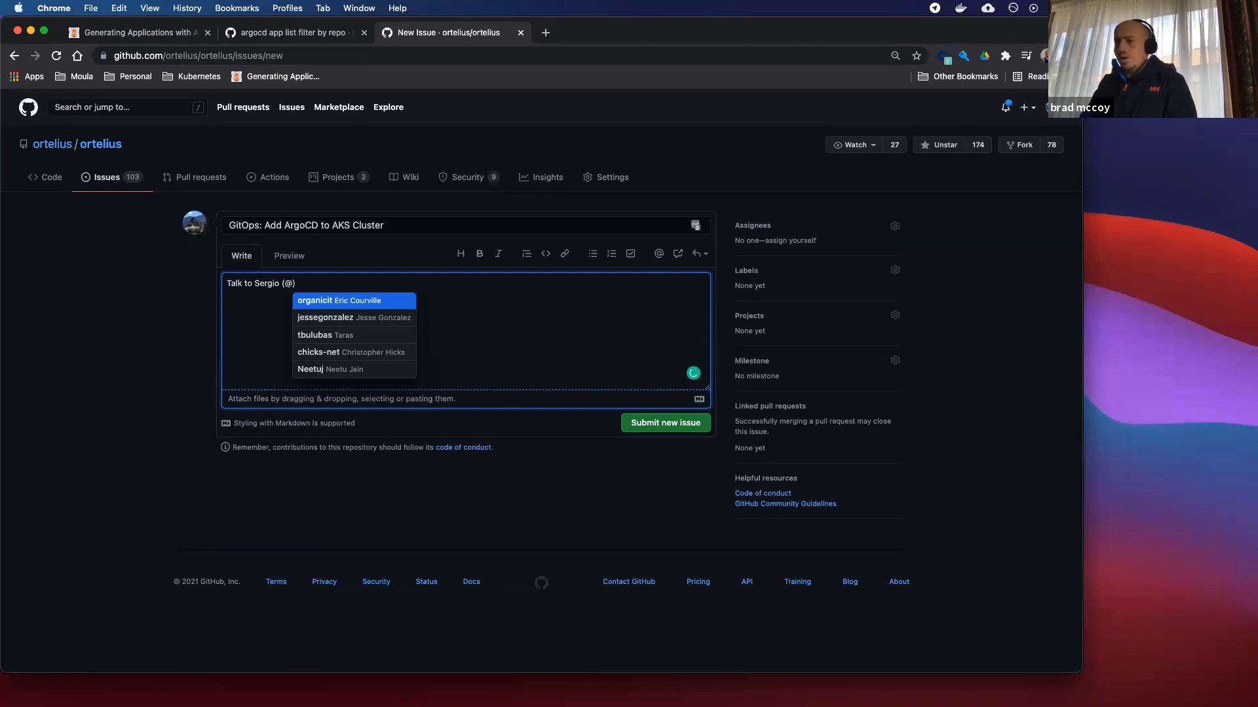
key(BackSpace)
key(BackSpace)
key(Delete)
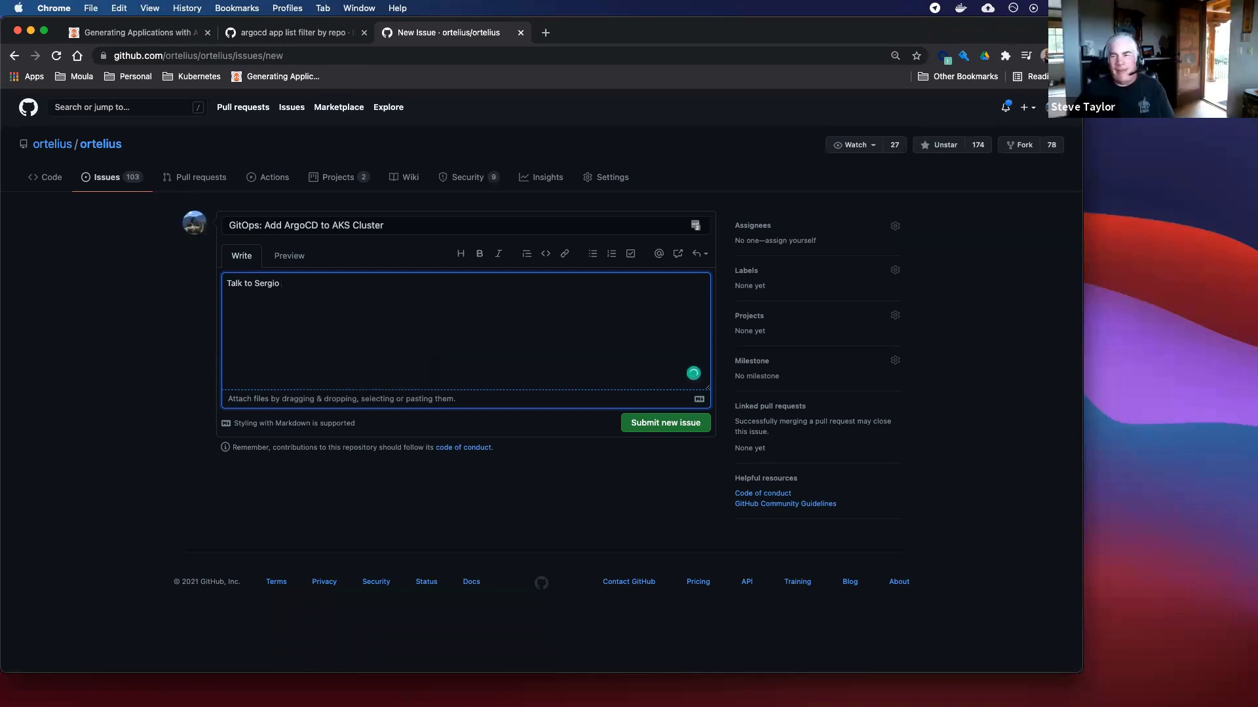
Continue the description sentence with "about blowing away existing argo namespace and resources.".
text(about)
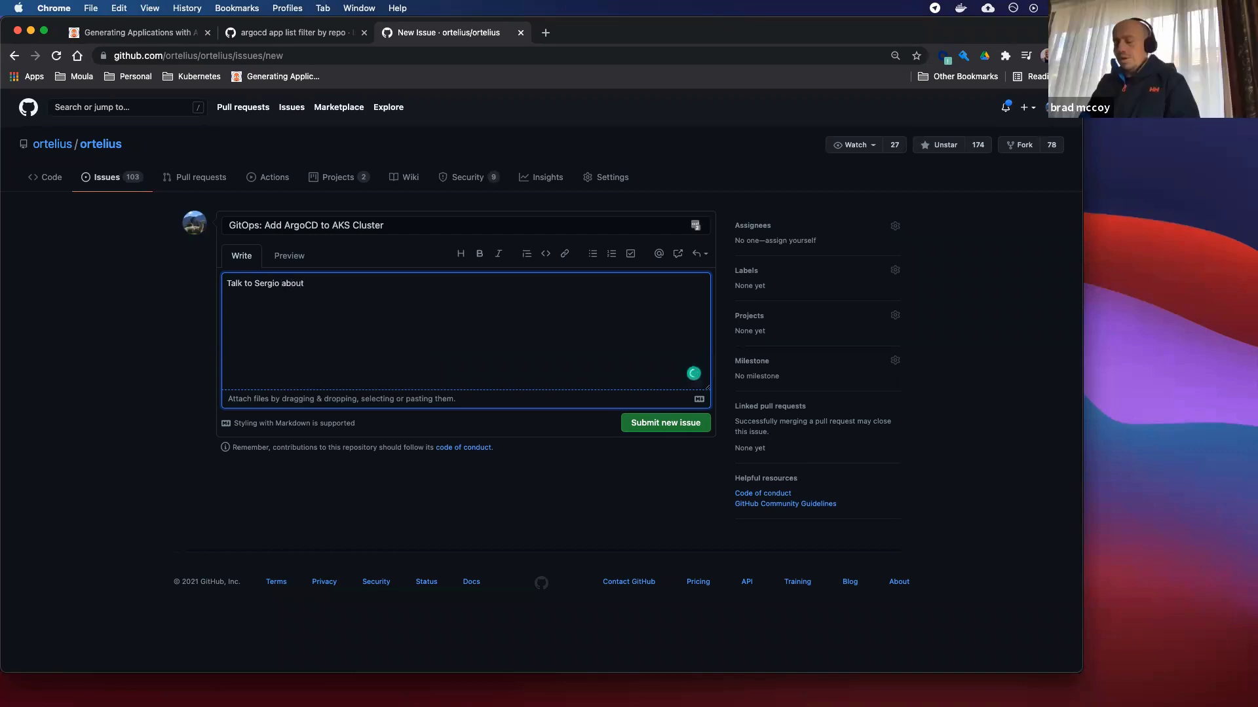
text( blowing)
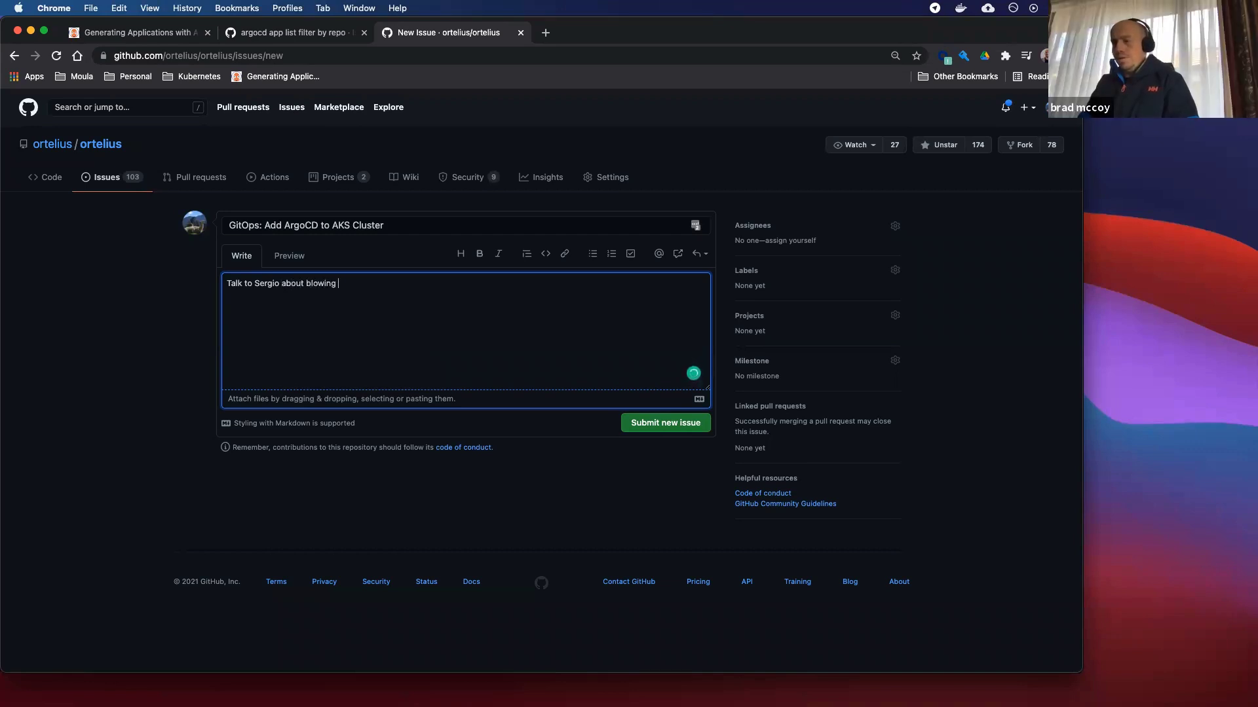
text( away )
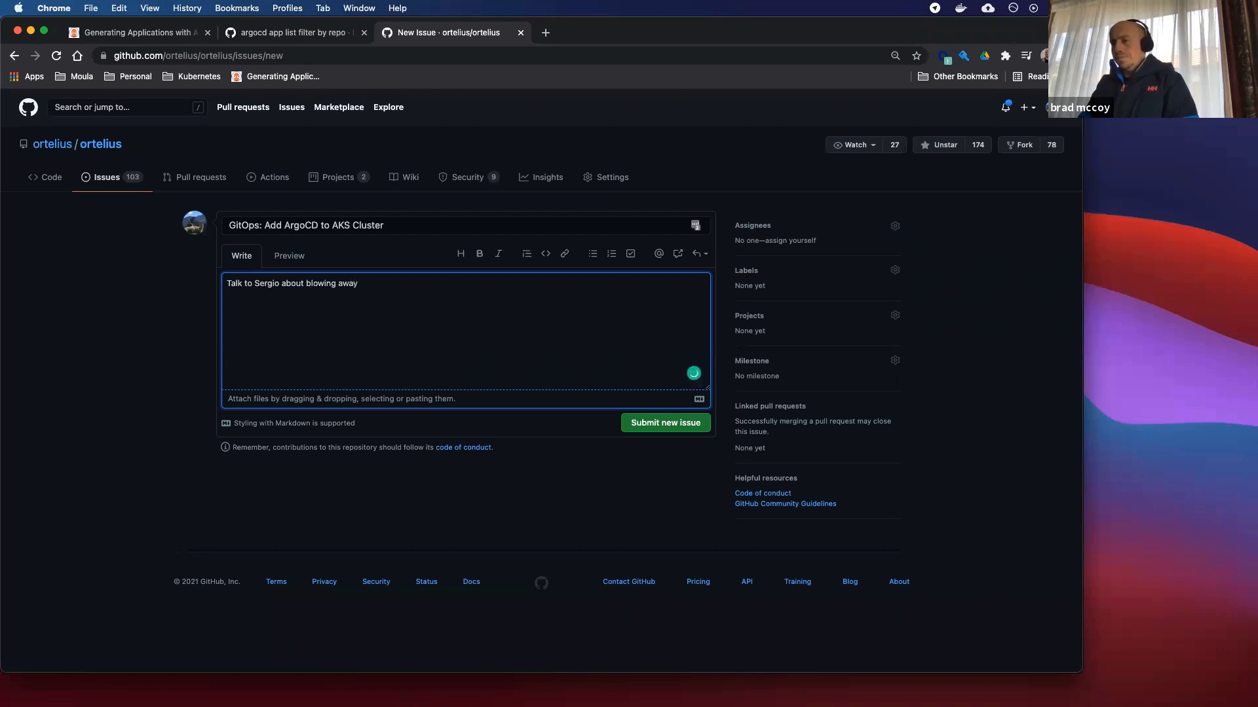
text(existing argo namespace and resoru)
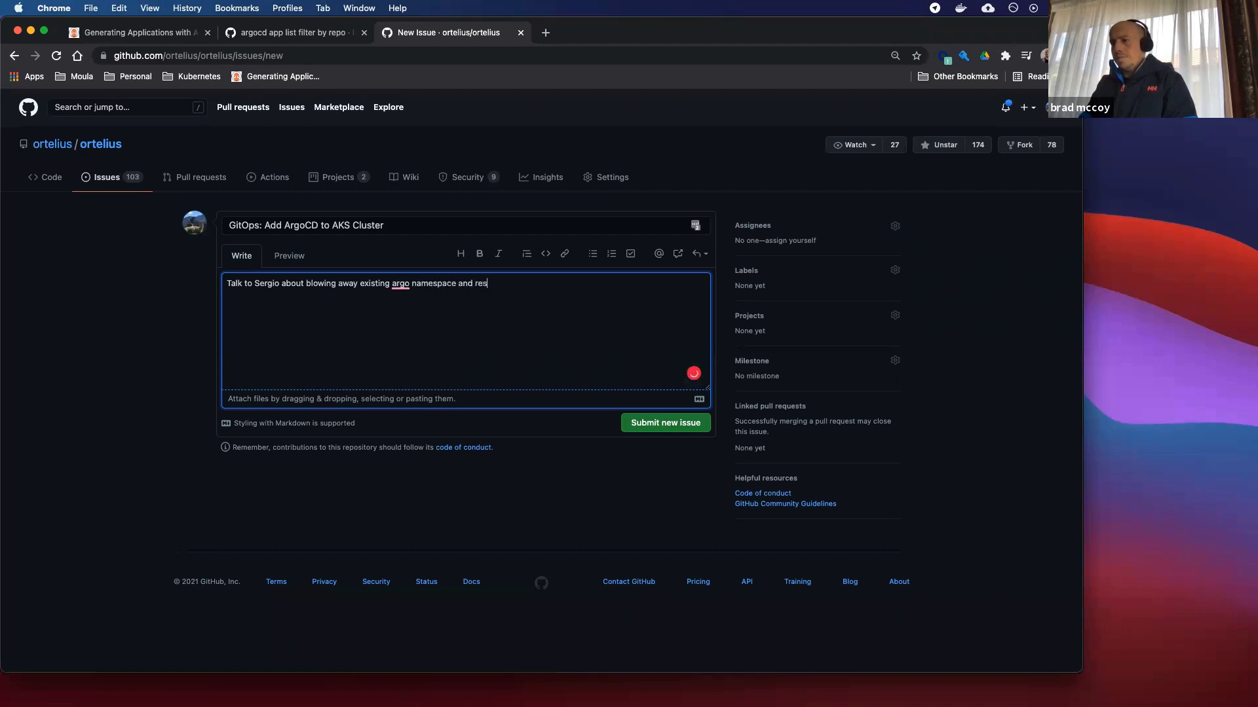
key(BackSpace)
text(urces.)
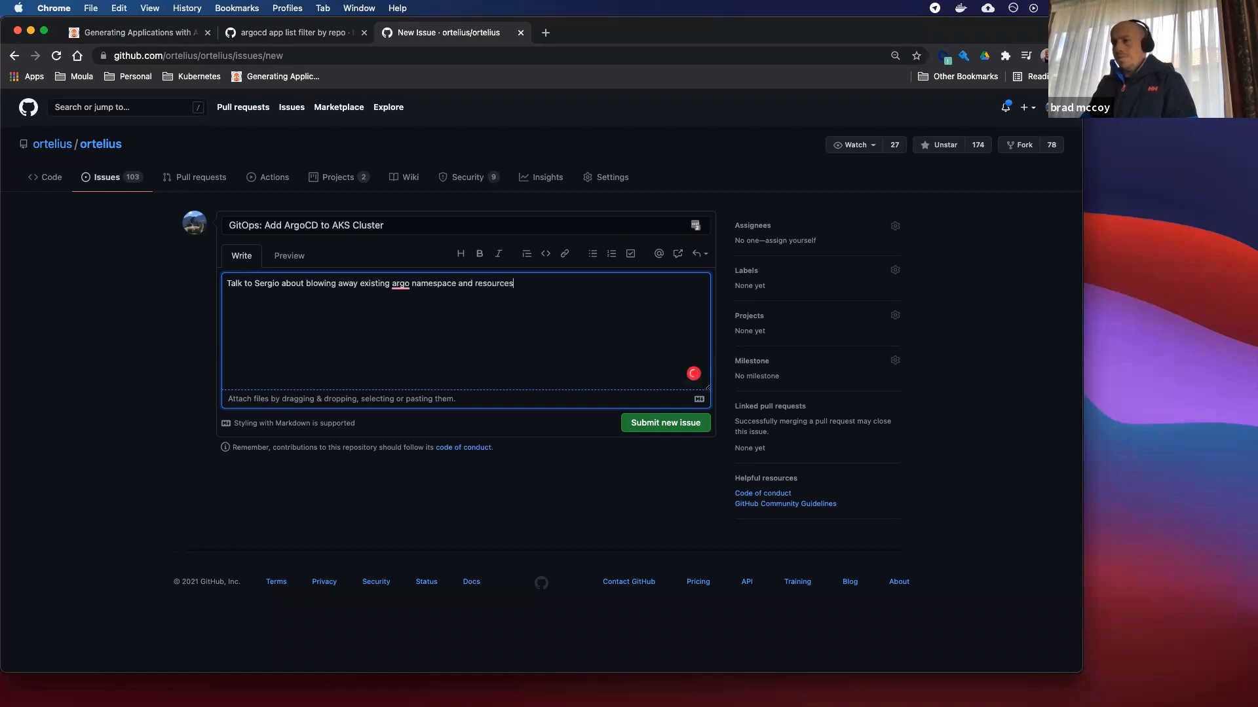
Correct the flagged words in the description so it reads "the existing Argo namespace".
right_click(401, 284)
click(419, 310)
click(528, 283)
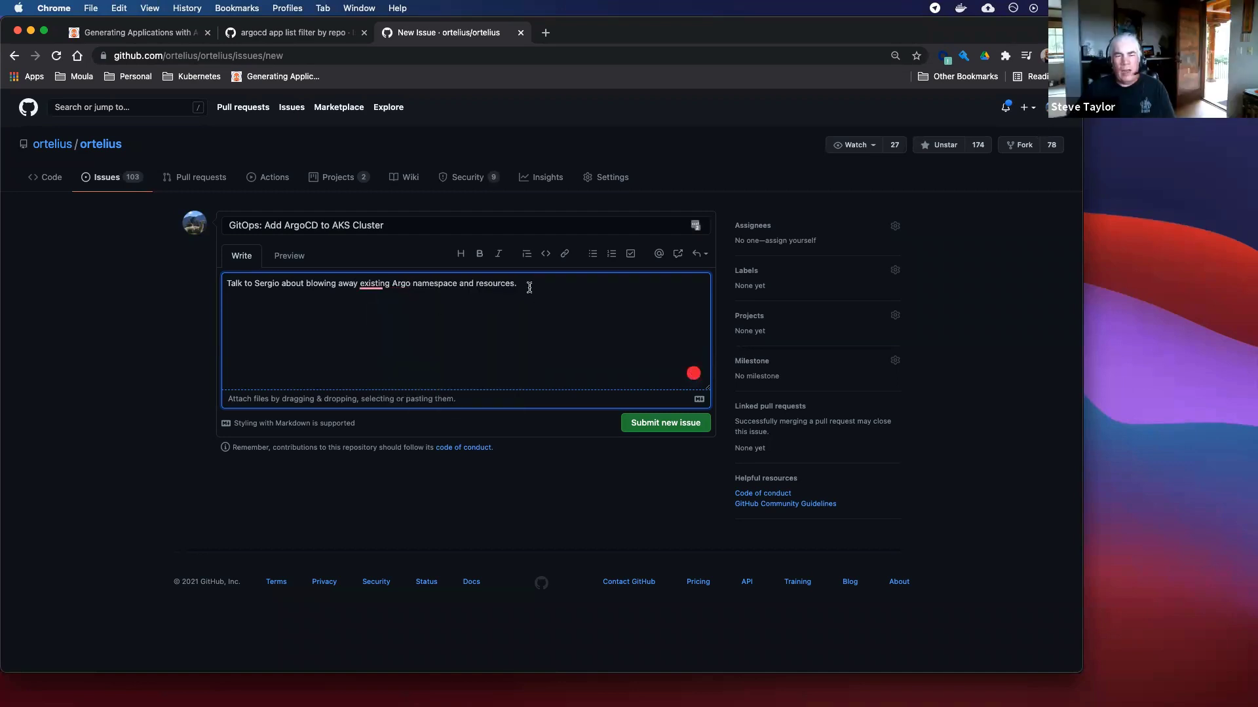
mouse_move(374, 283)
click(387, 315)
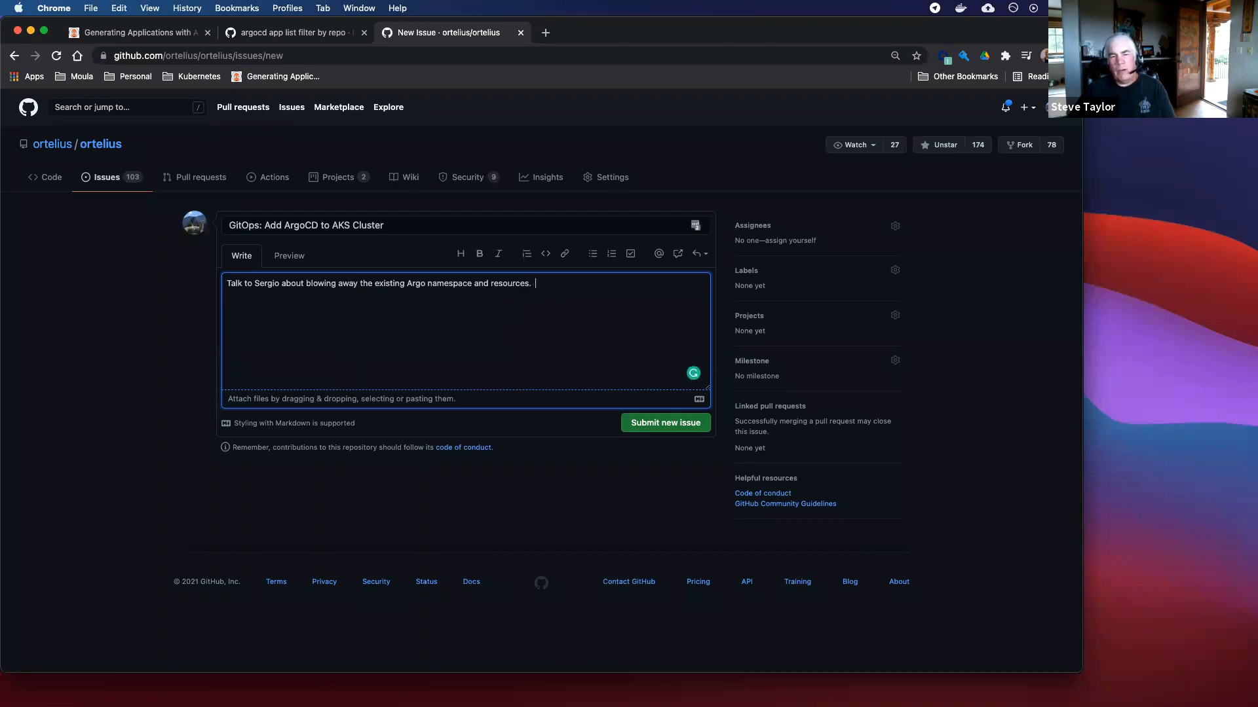
Add the sentence "Planning to install from automated scripts." to the description and submit the issue.
text(Planning to )
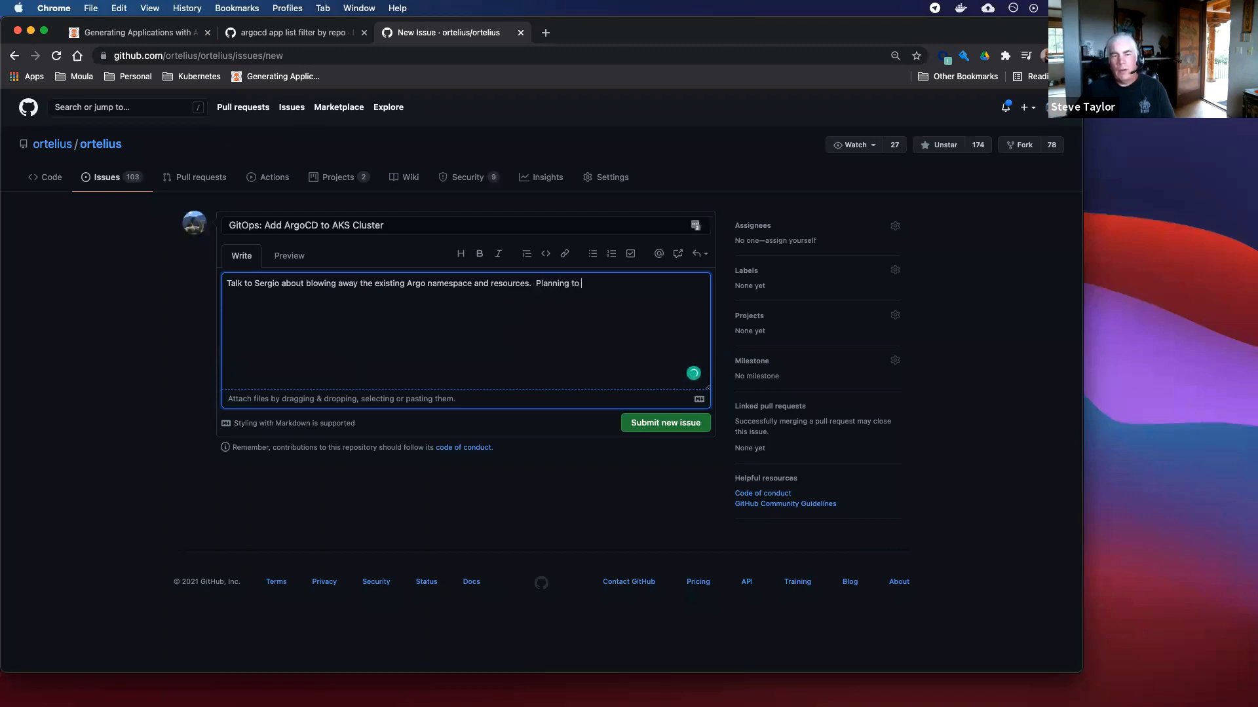
text(install from automated scripts.)
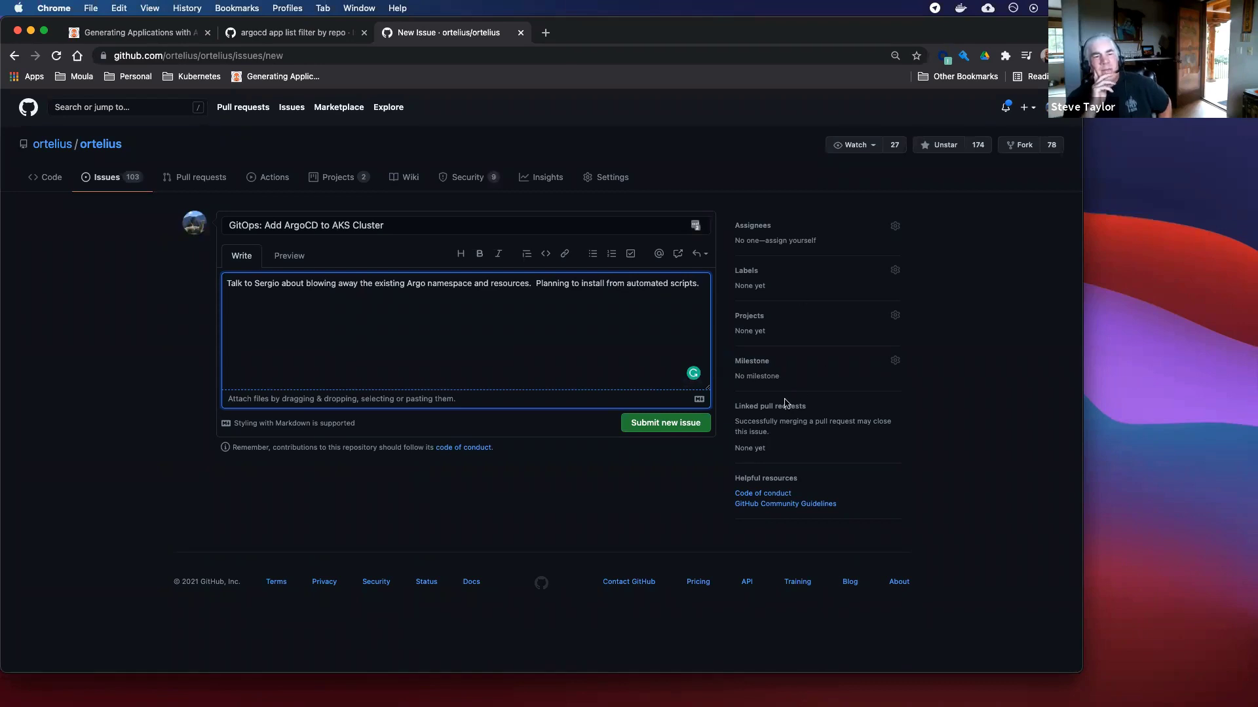
click(654, 424)
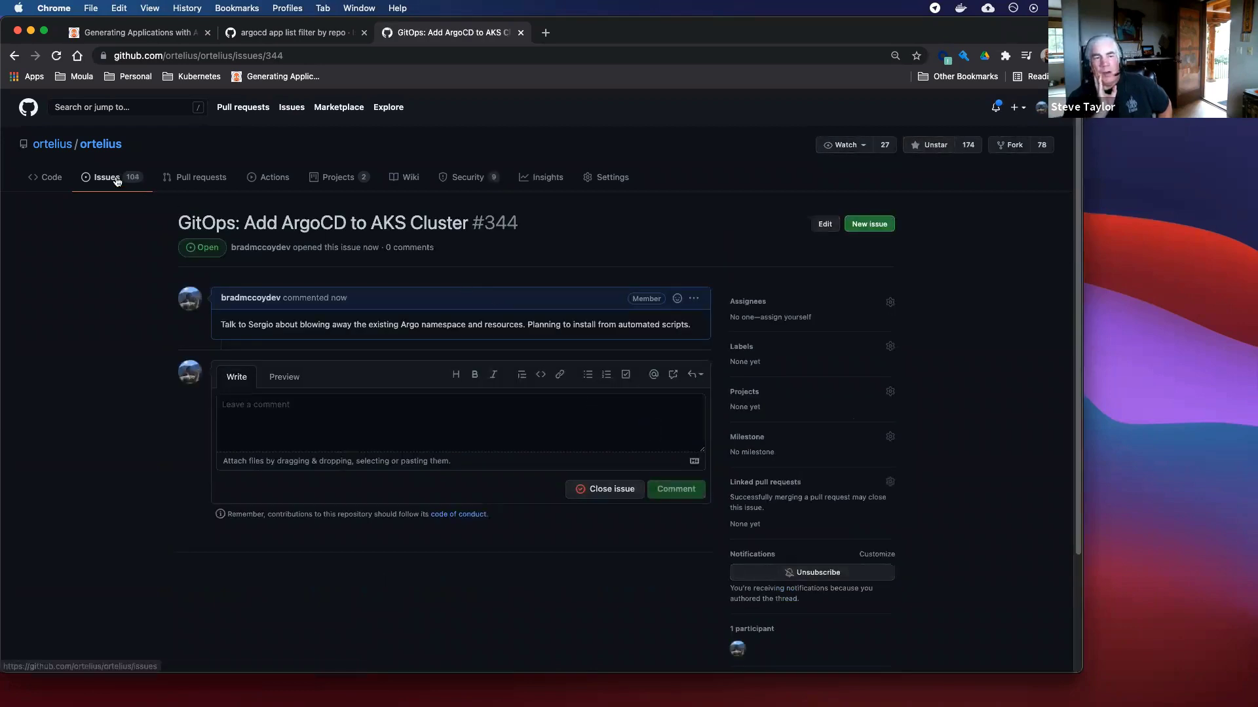
Start a new issue in the repository titled "GitOps: Installing Ortelius with ArgoCD".
click(868, 225)
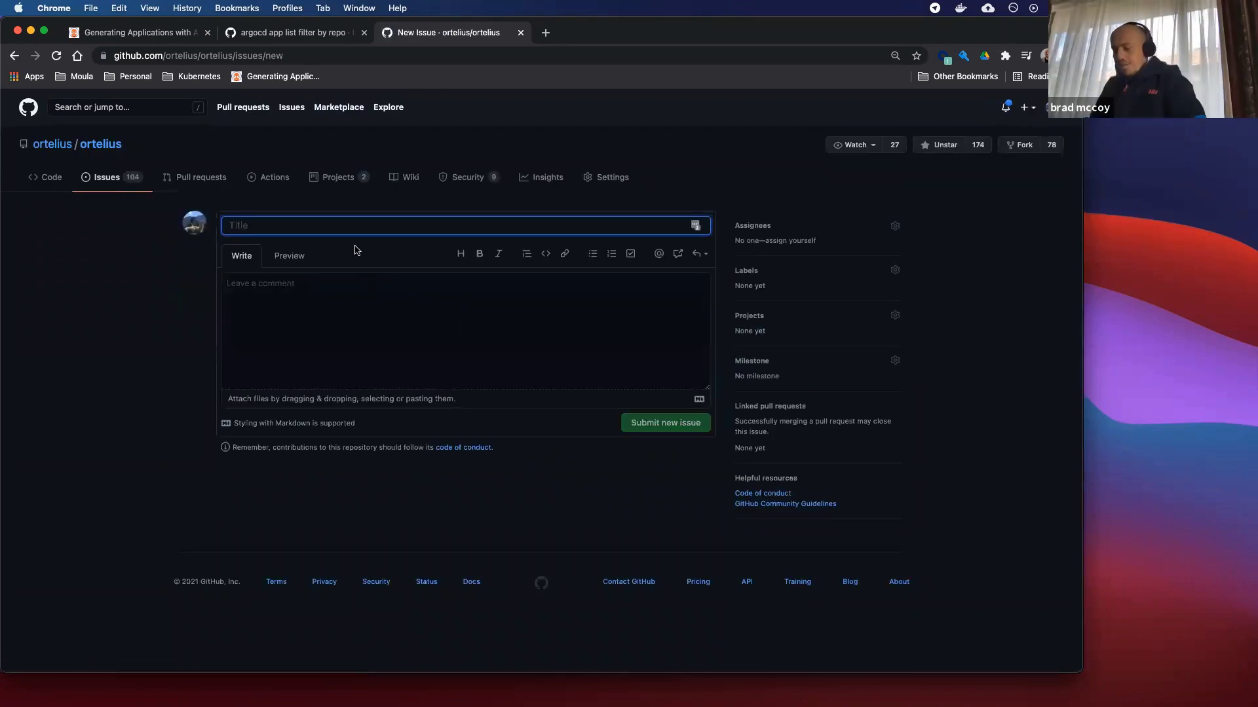
text(GitO)
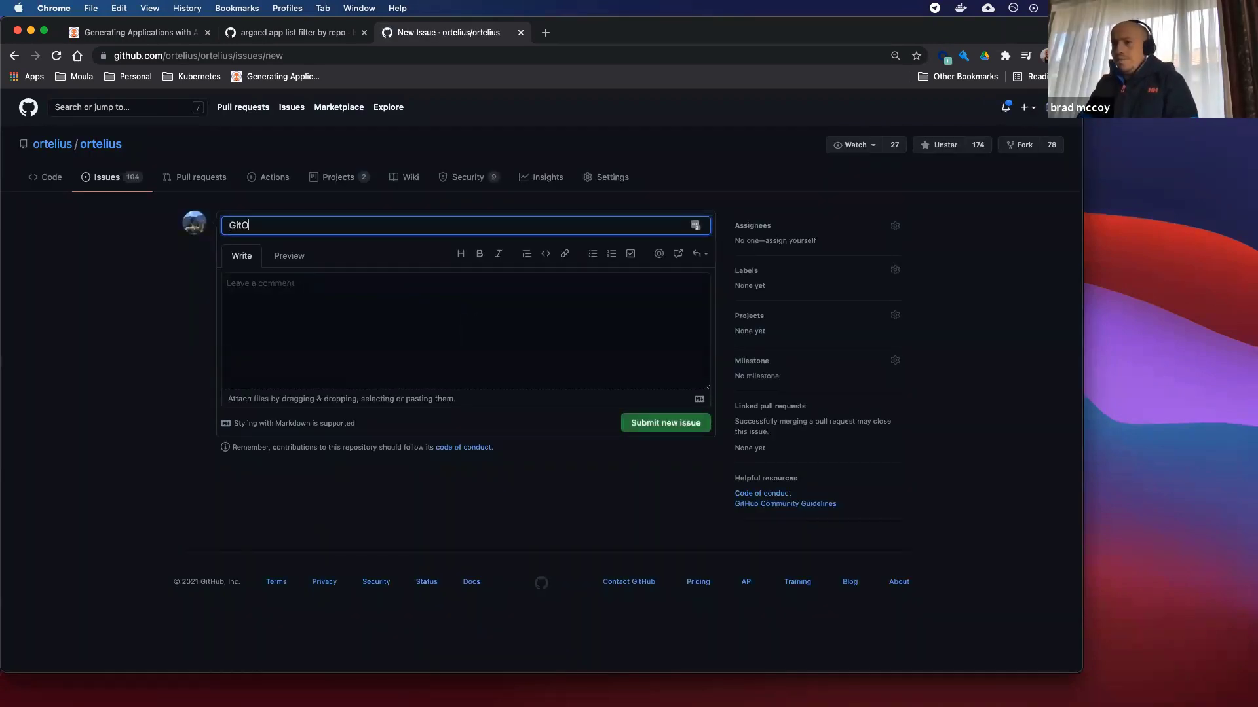
text(ps: Installing o)
key(BackSpace)
text(Ortelius )
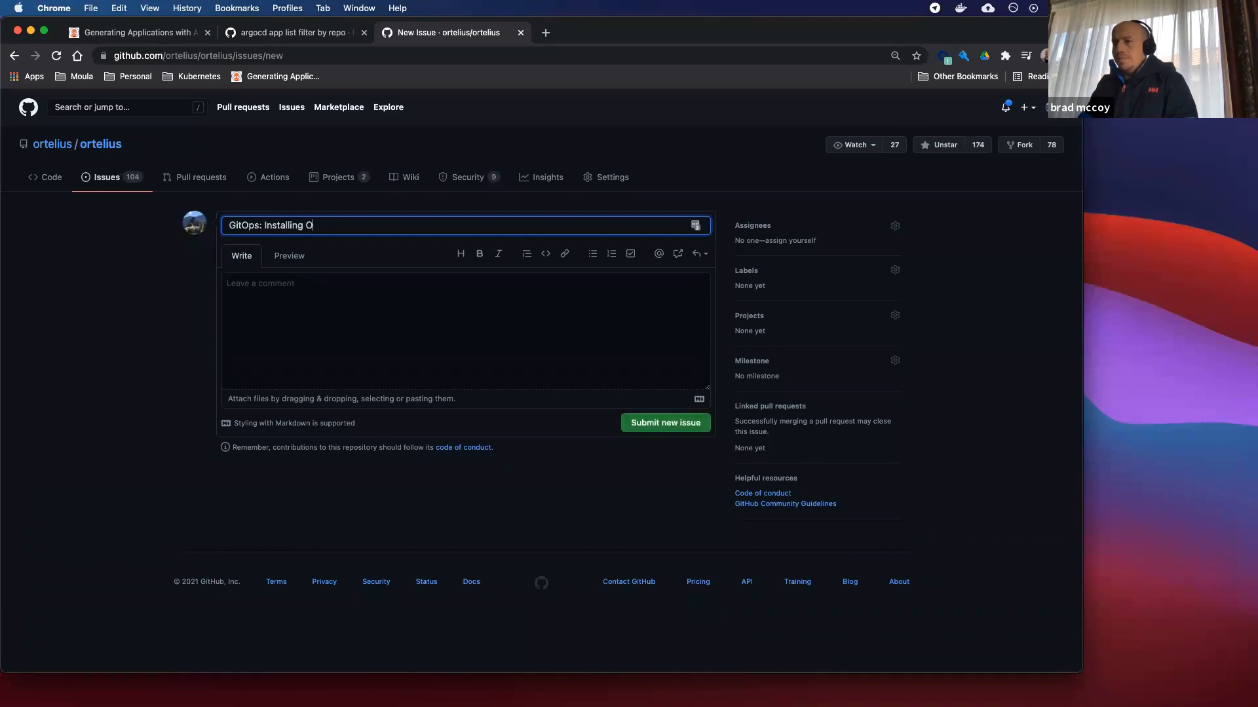
text(wit)
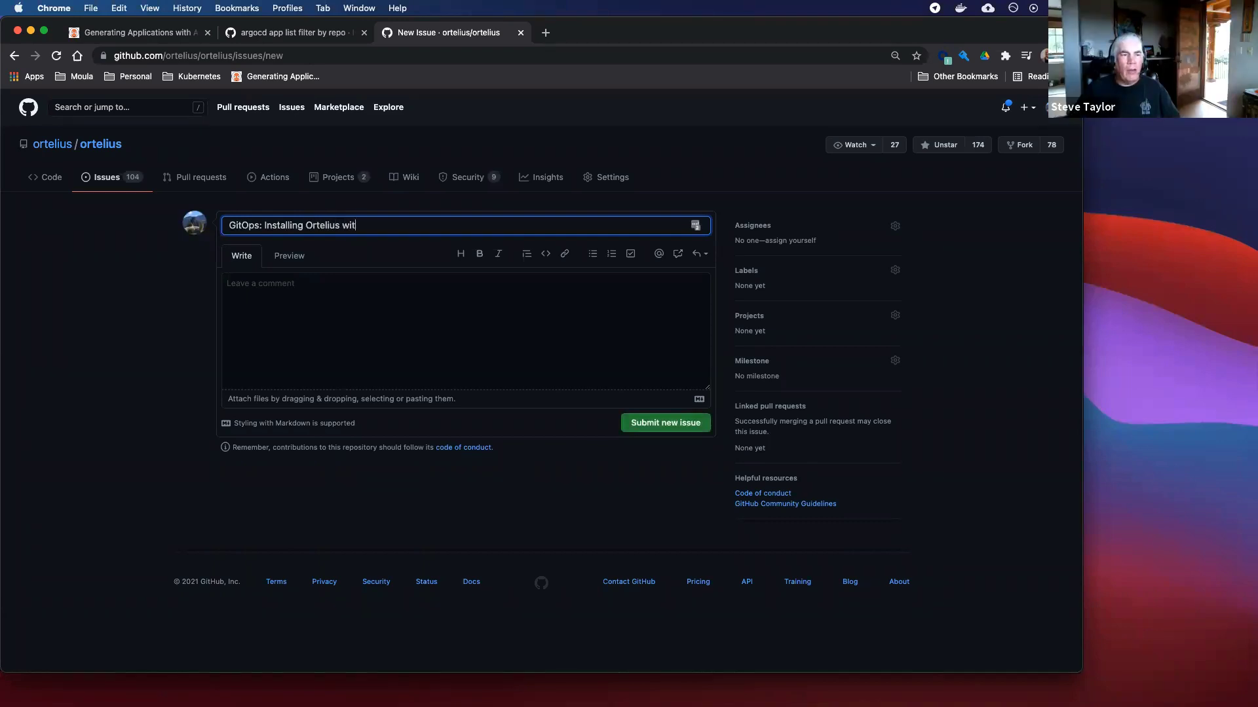
text(h ArgoCD)
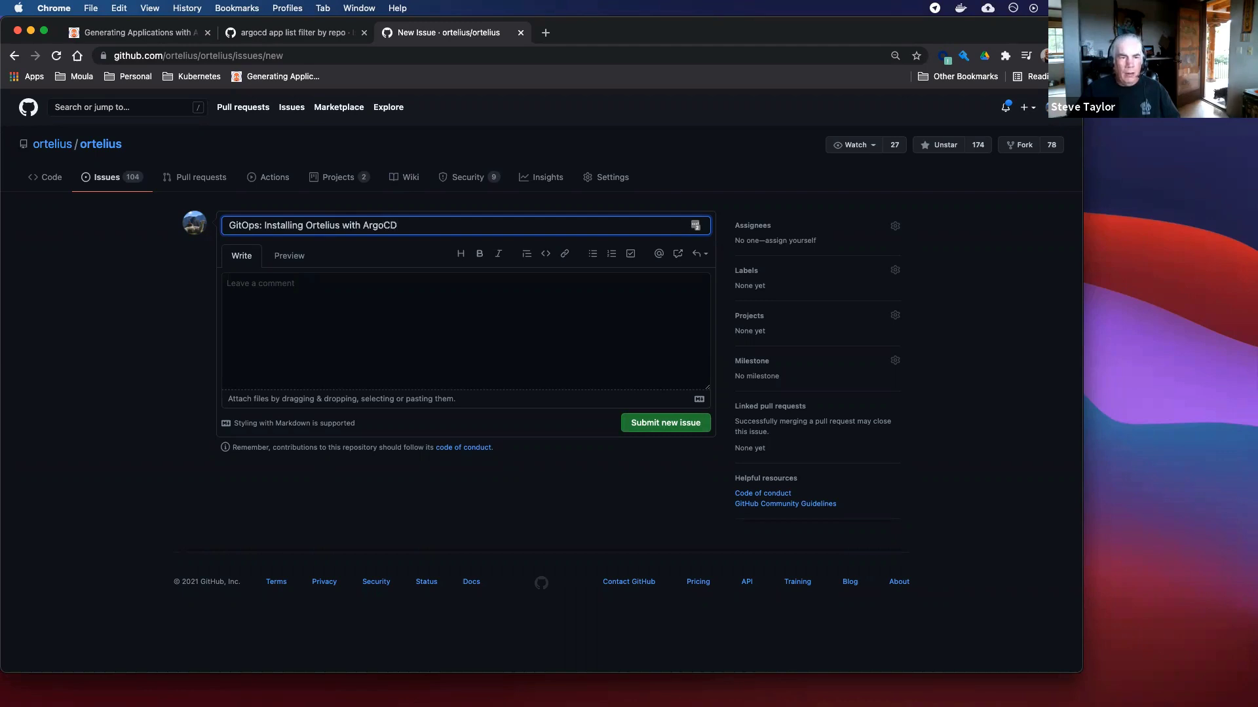
Begin the issue description with "Install into the AKS cluster using ApplicationSets".
click(363, 319)
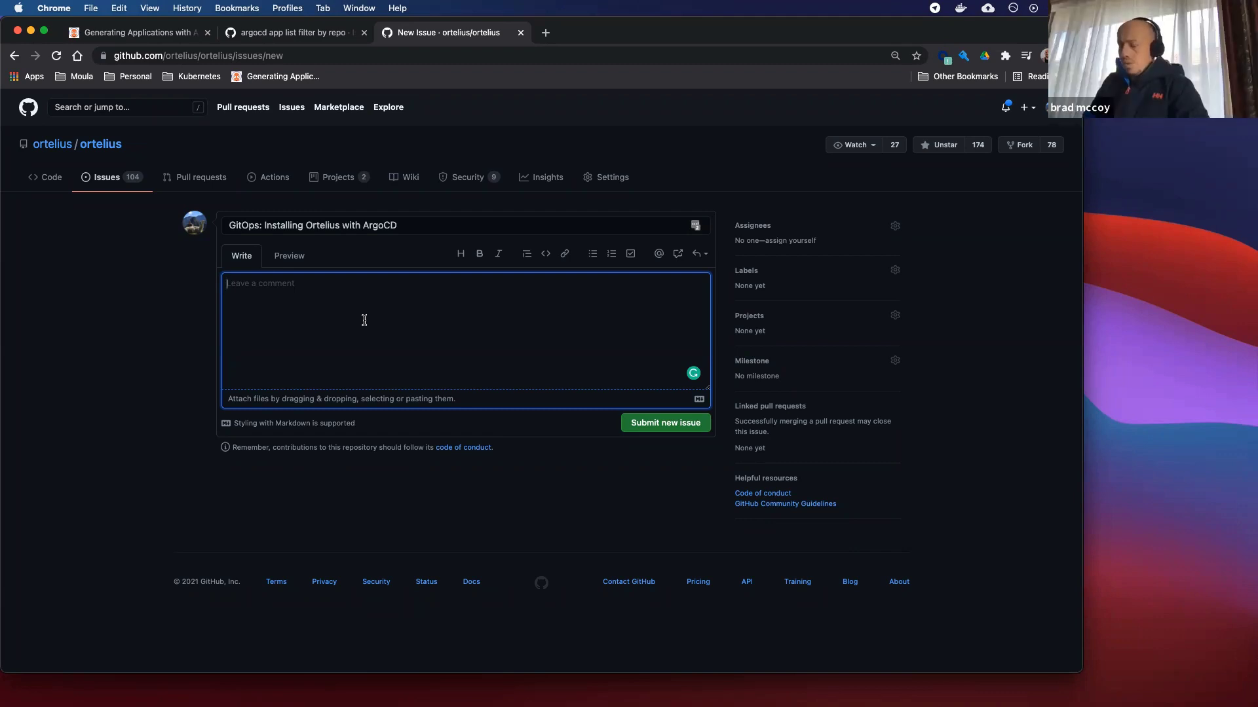
text(Install int)
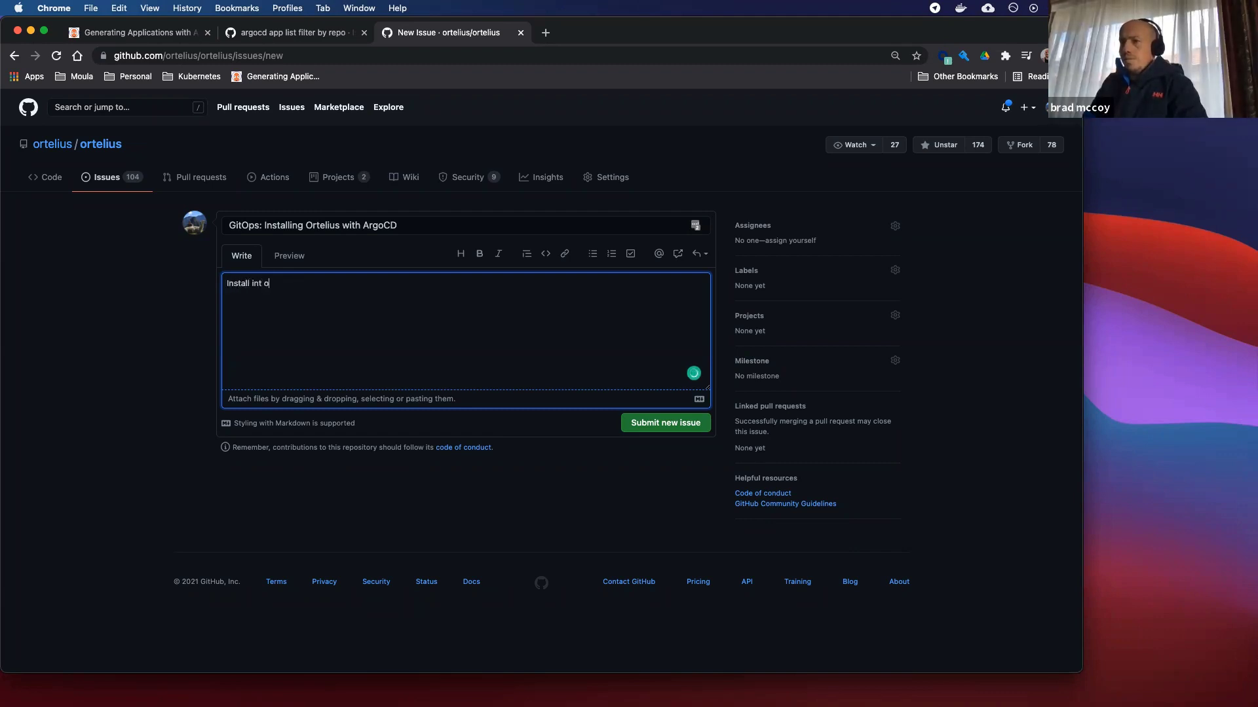
text(o the )
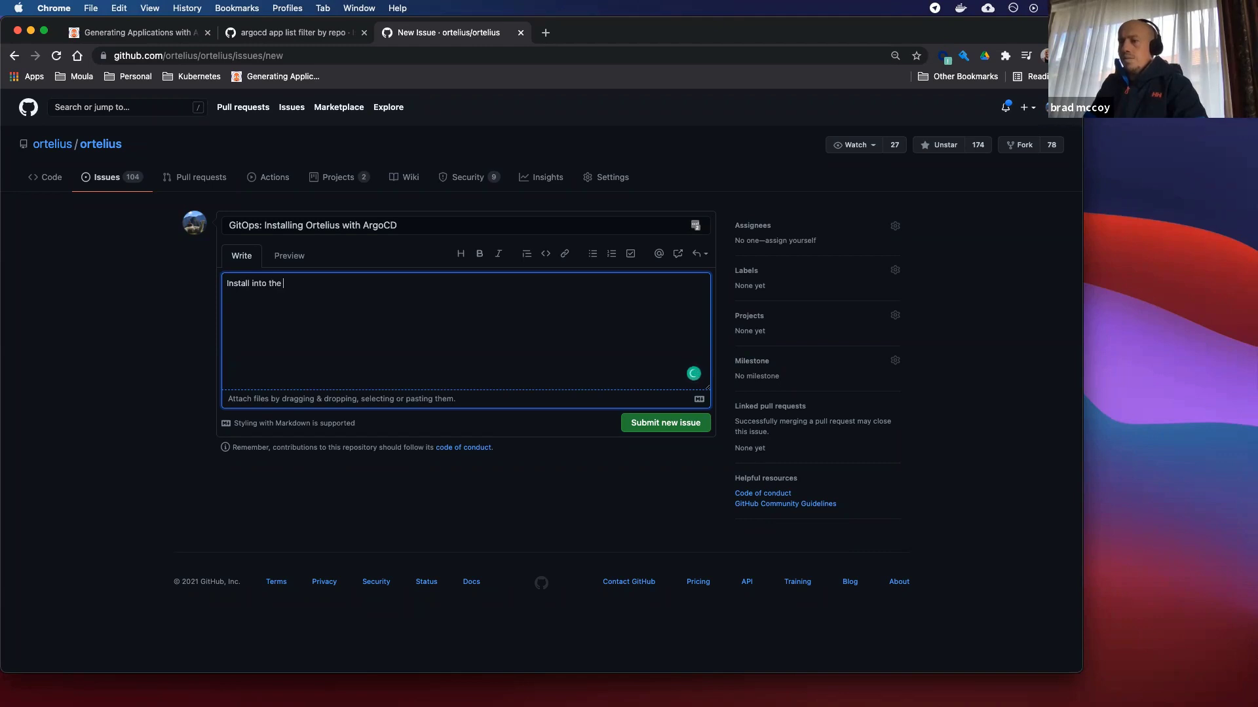
text(AKS cluster )
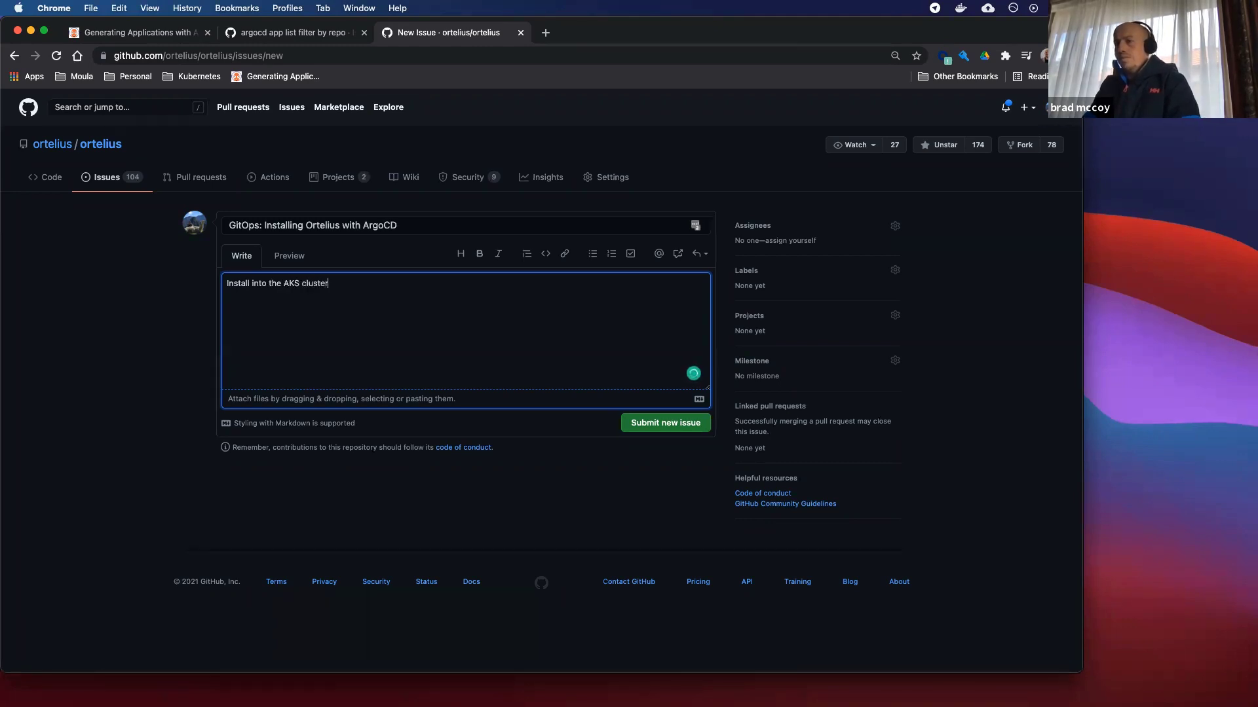
text(using )
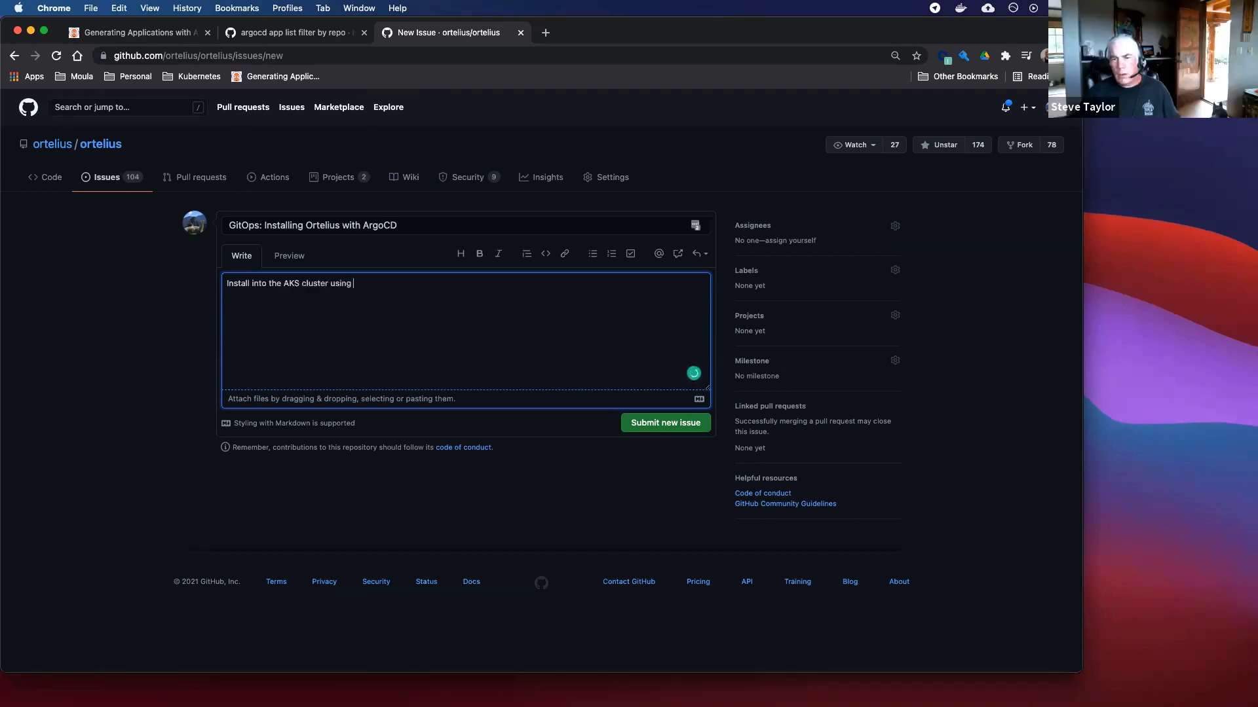
text(Appliation)
key(BackSpace)
key(BackSpace)
key(BackSpace)
key(BackSpace)
text(cationSets)
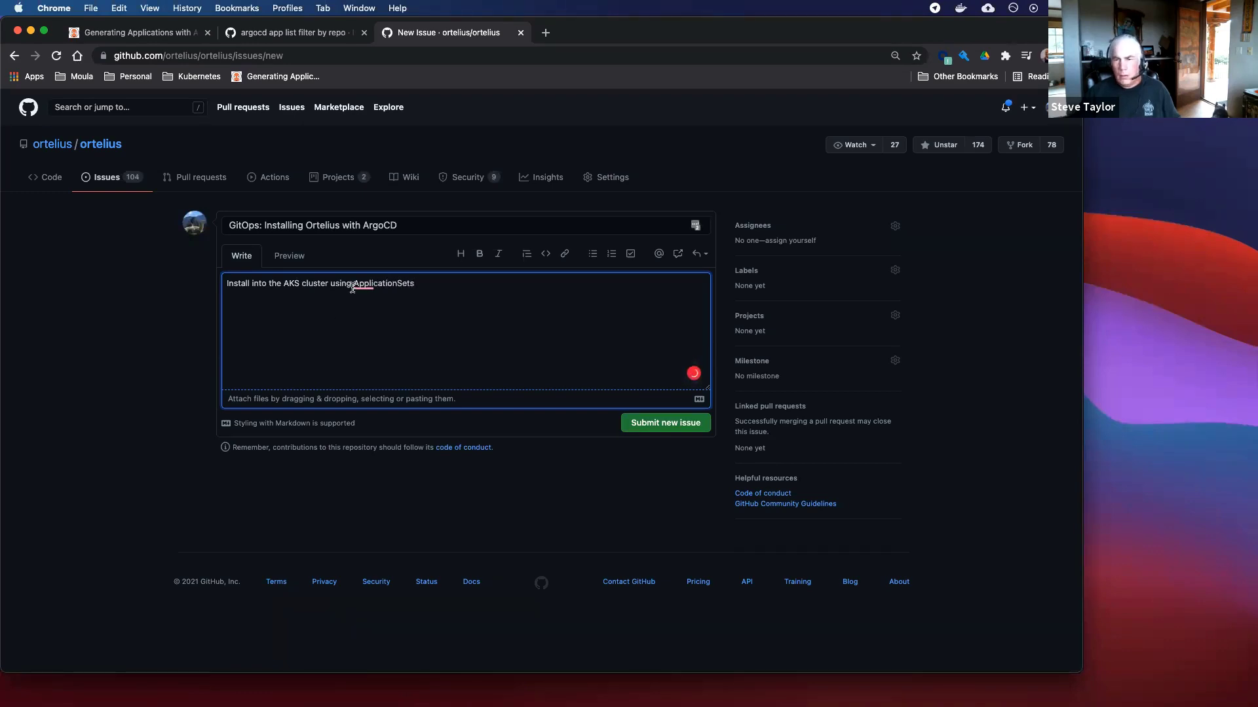
Insert the word "Argo" before "ApplicationSets" in the first line of the description.
mouse_move(364, 283)
text(ARgo)
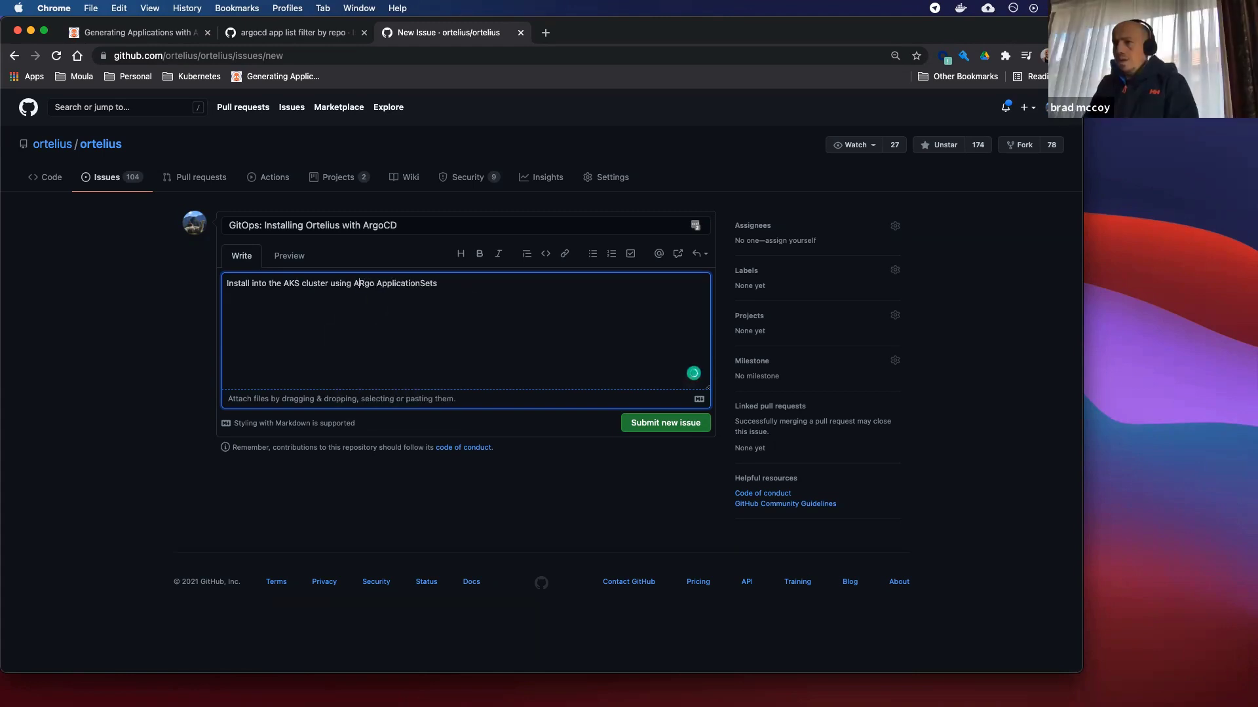
key(Delete)
text(rgo)
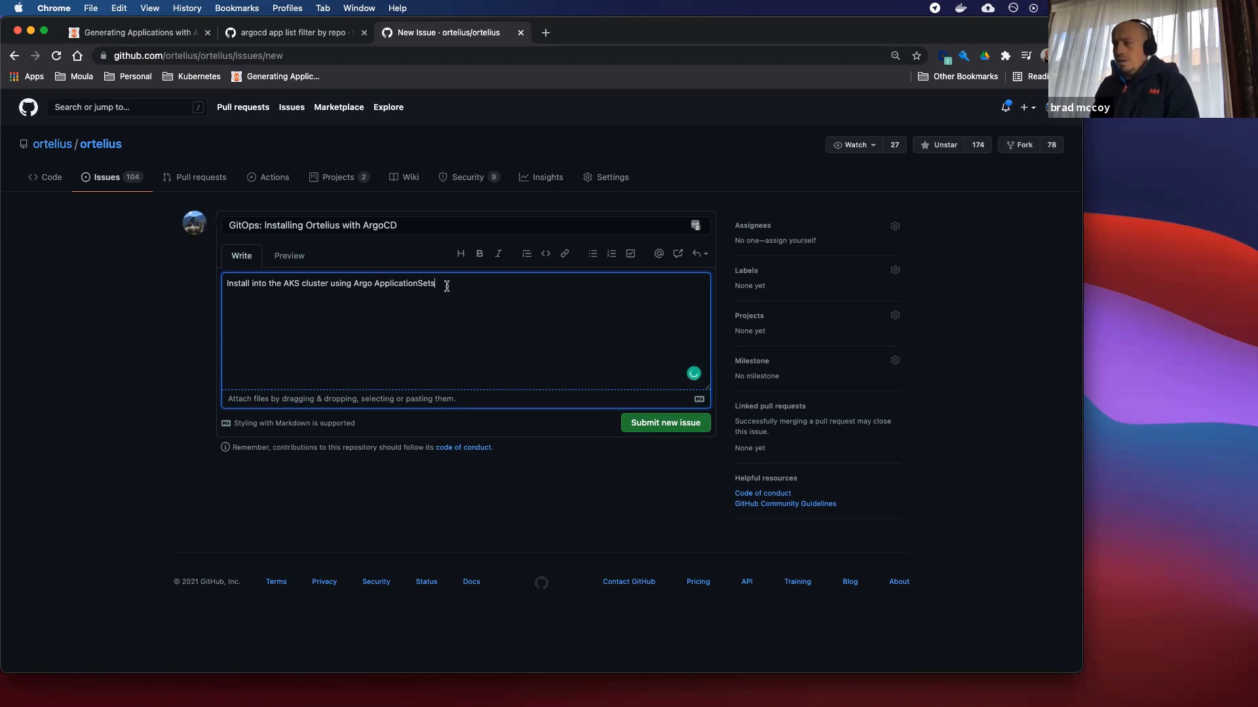
Leave a blank line and add "Review Helm files for Argo Implementation" to the description.
key(Return)
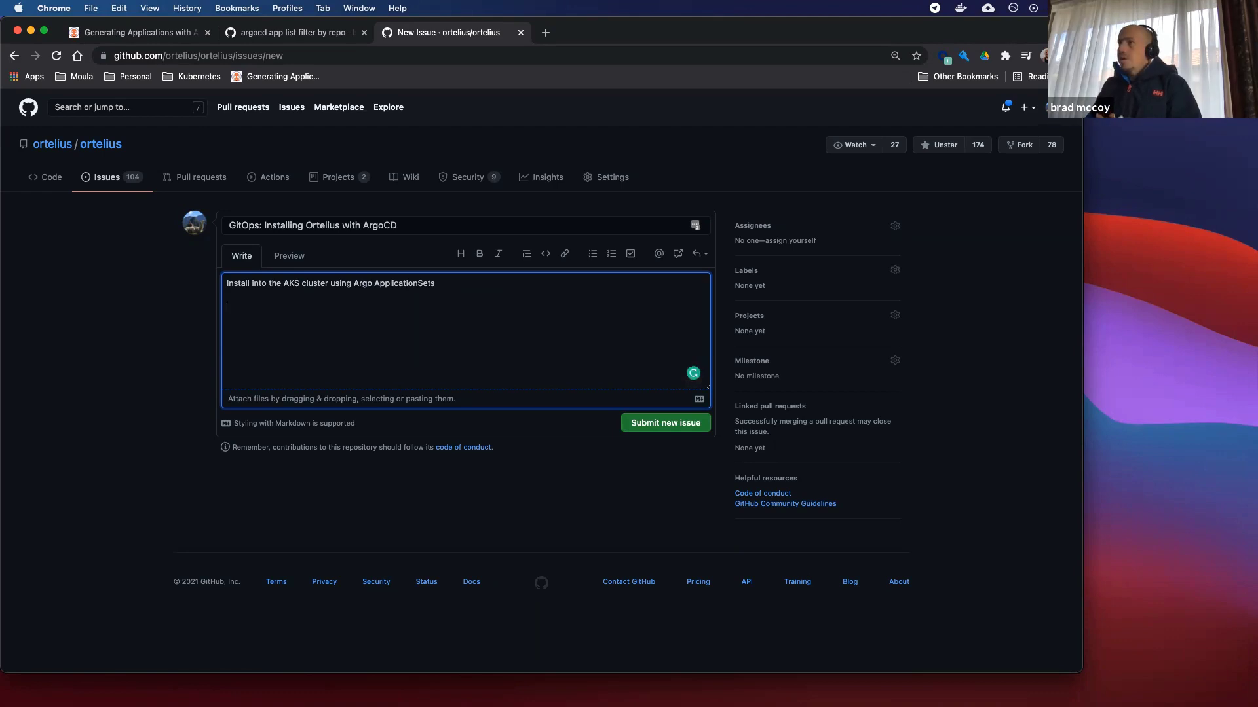
key(Return)
key(Return)
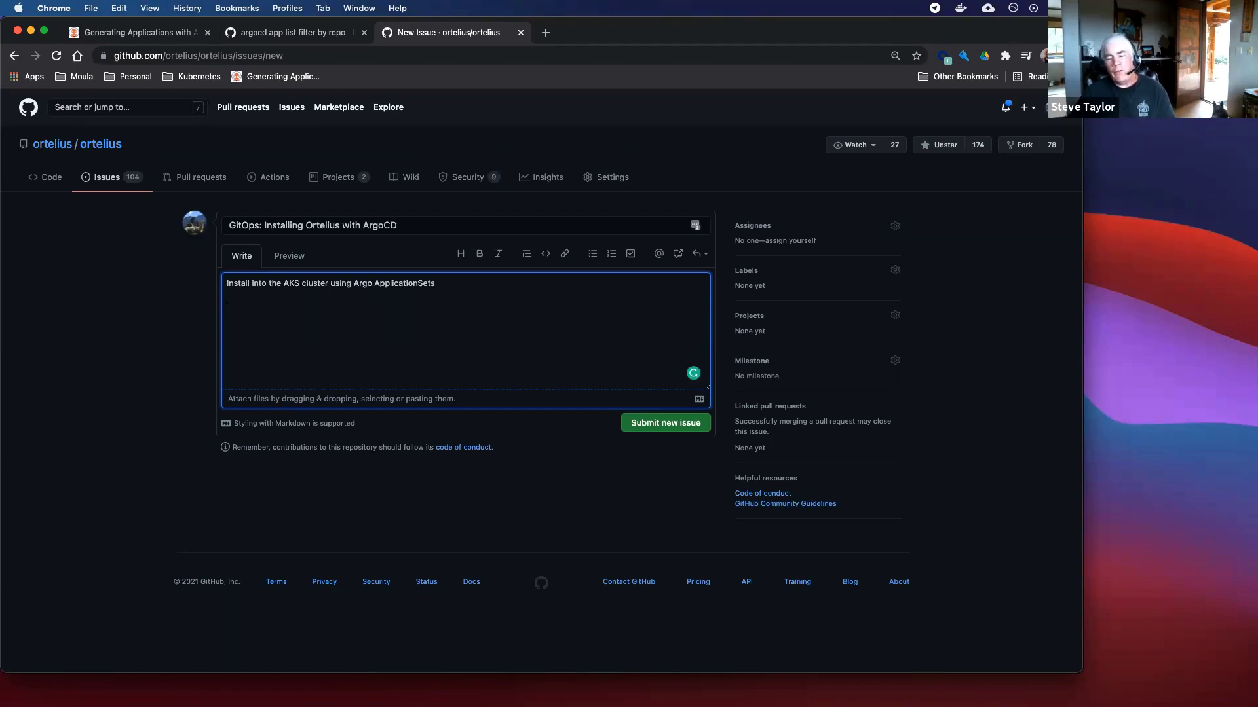
text(Re)
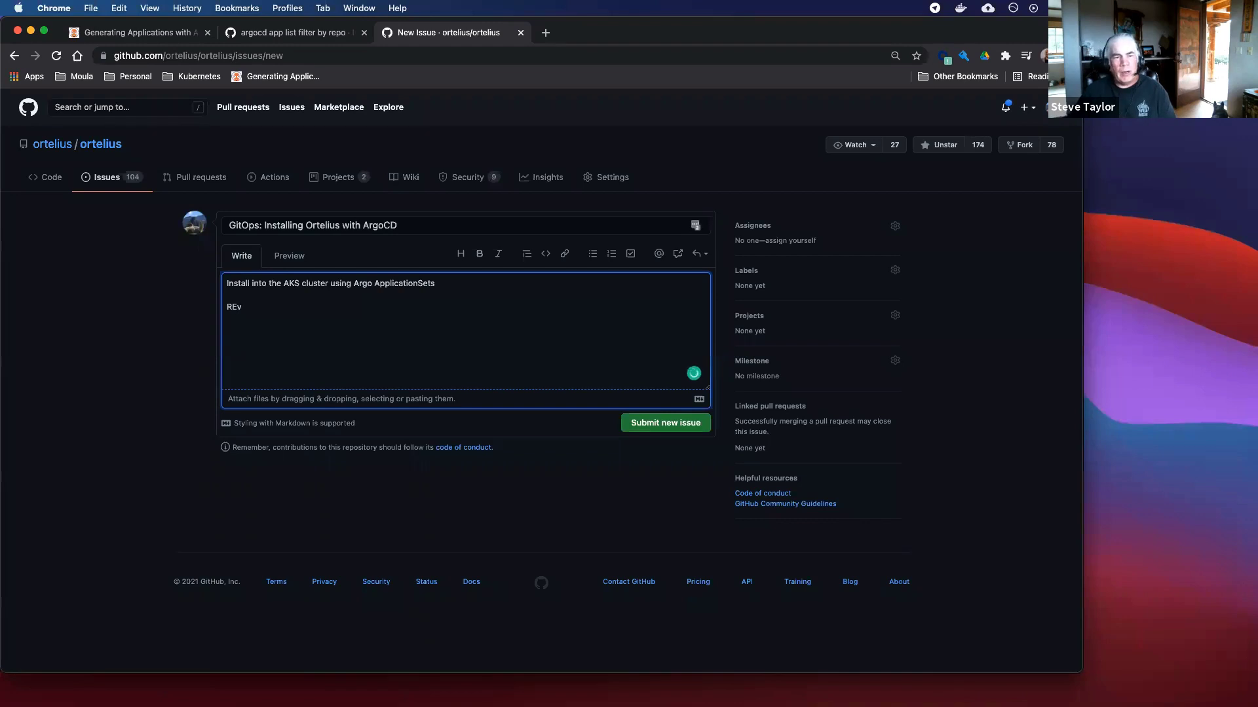
text(view Helm )
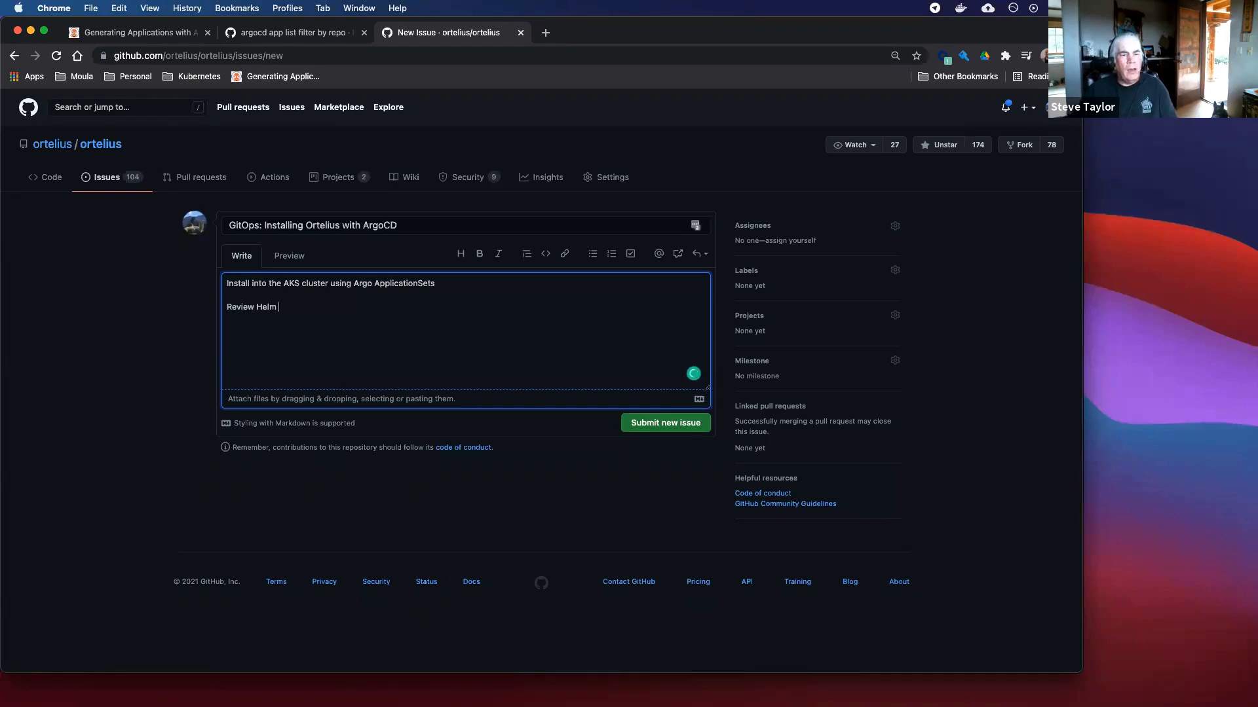
text(files for A)
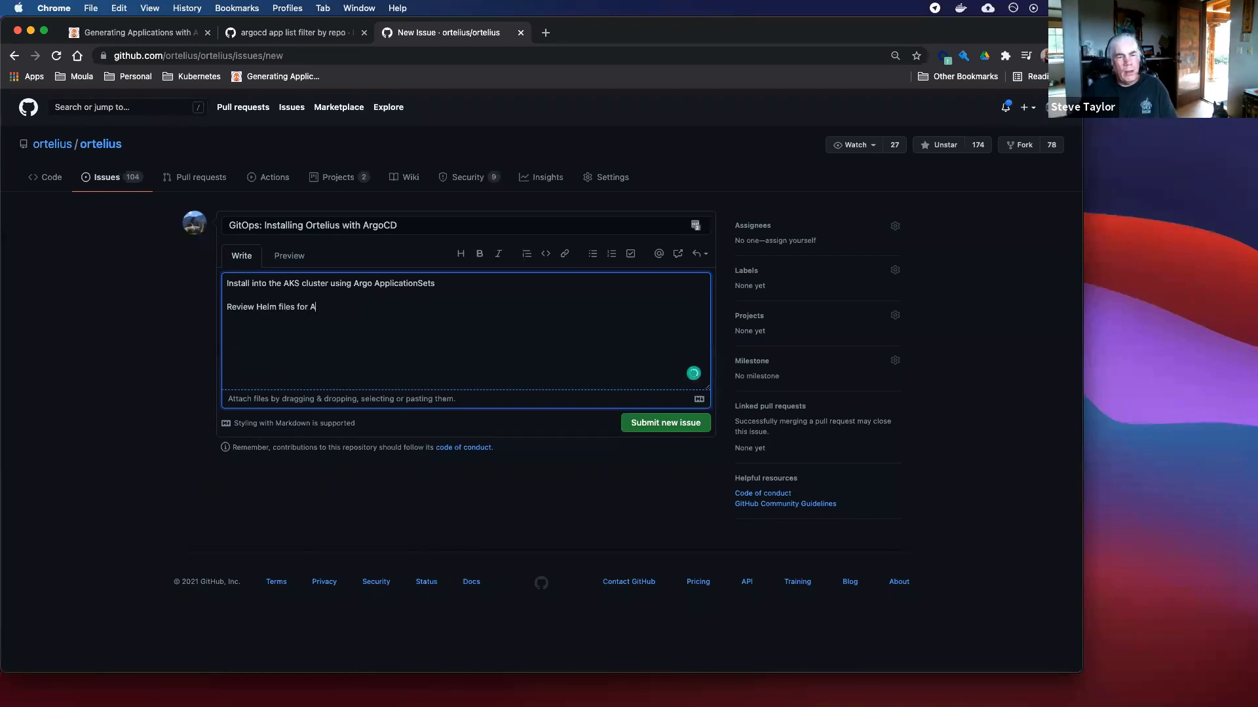
text(rgo Implemen)
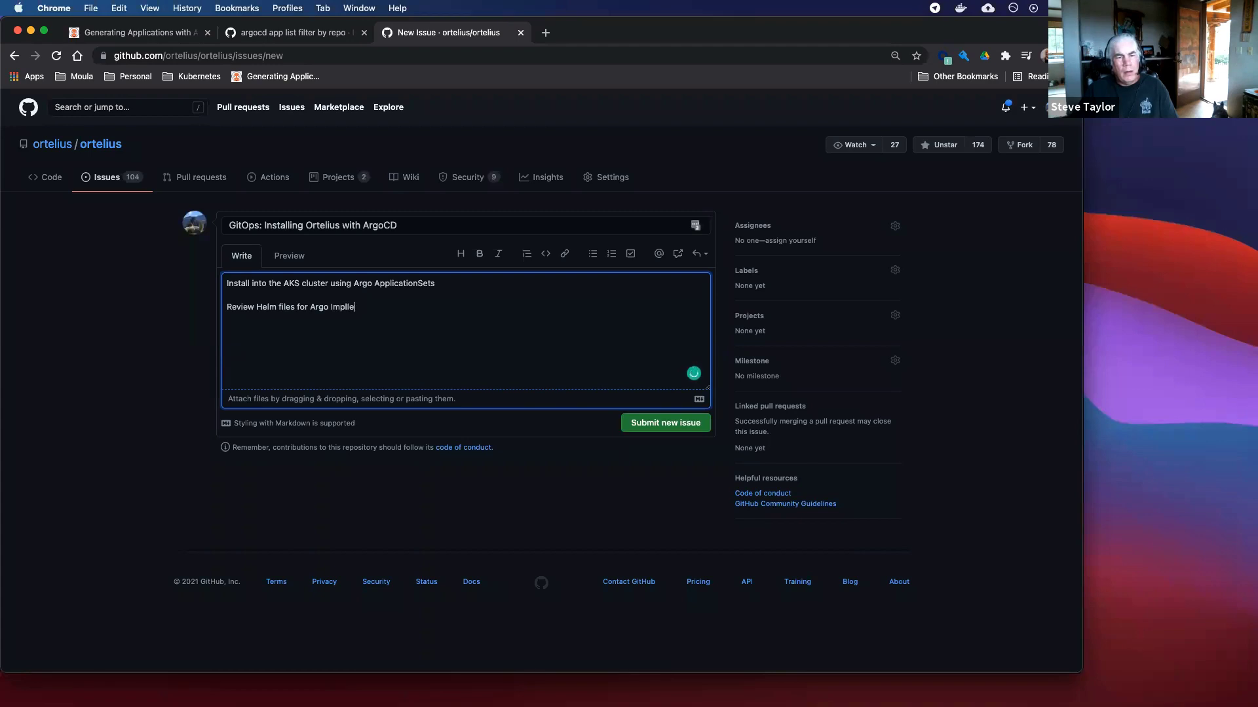
text(tation)
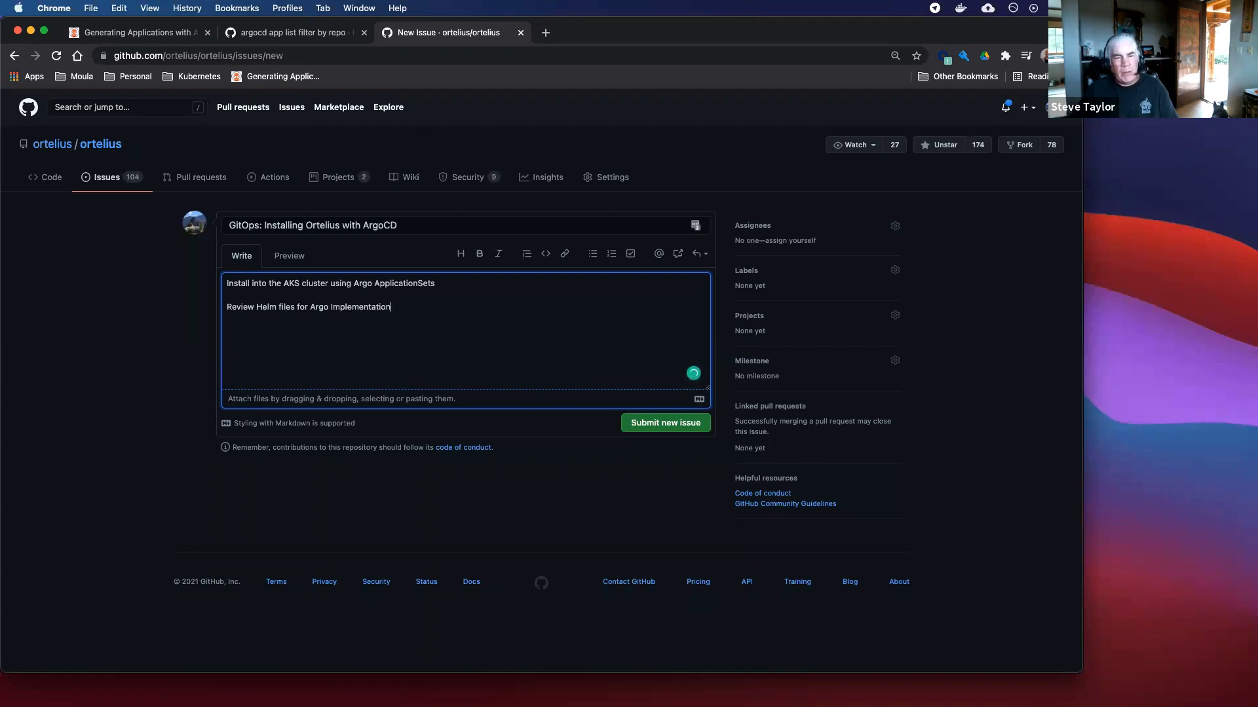
Add the line "Application set and Matrix recreated." directly below the Helm files line.
key(Return)
text(Application)
text( set and)
text( Mar)
text(tr)
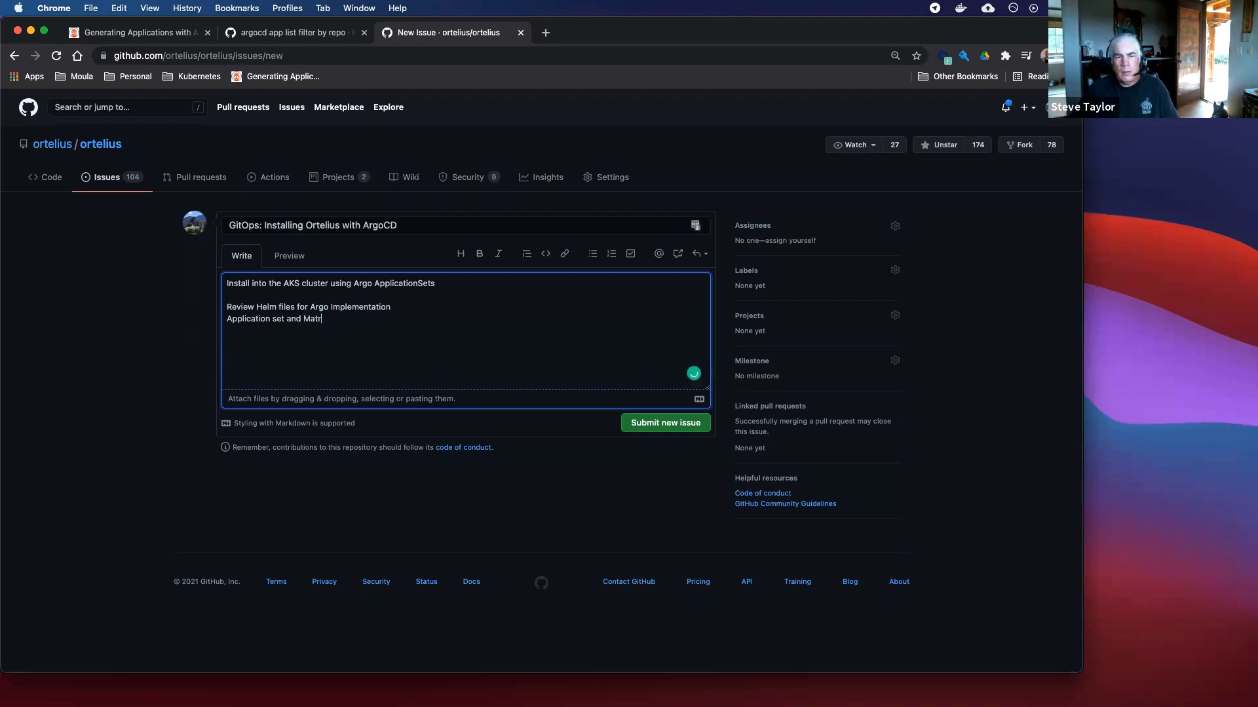
text(ix recre)
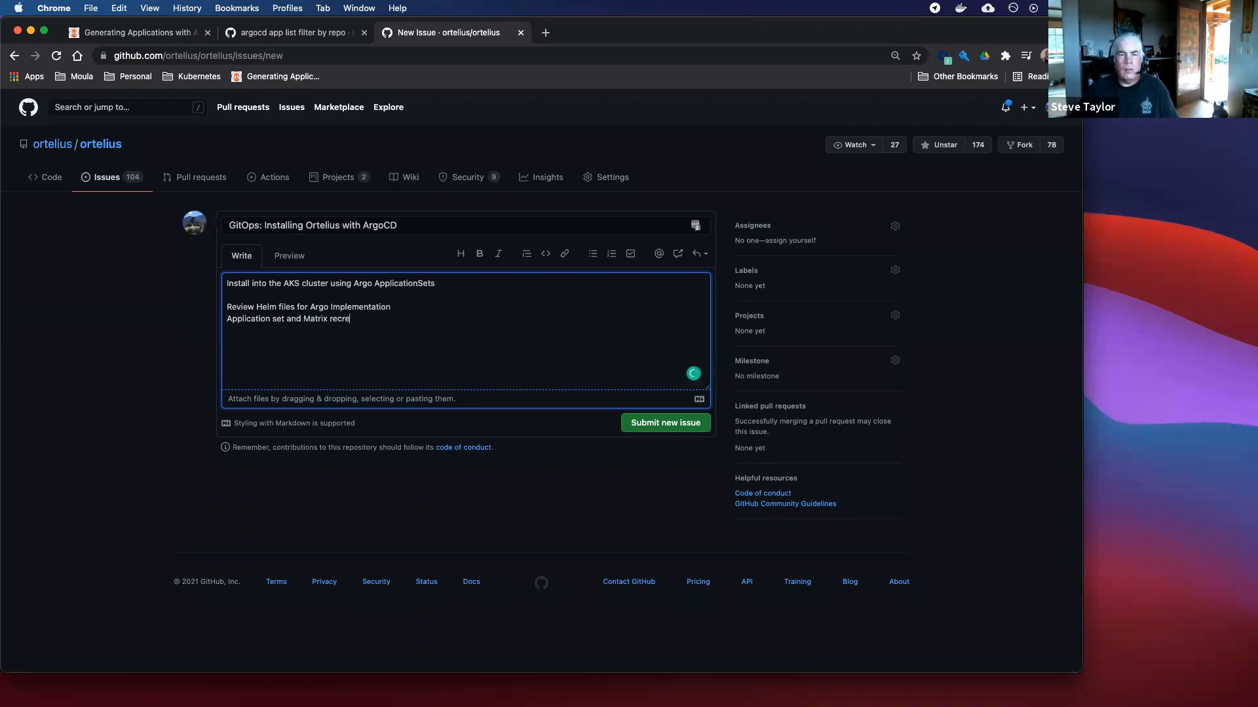
text(ated.)
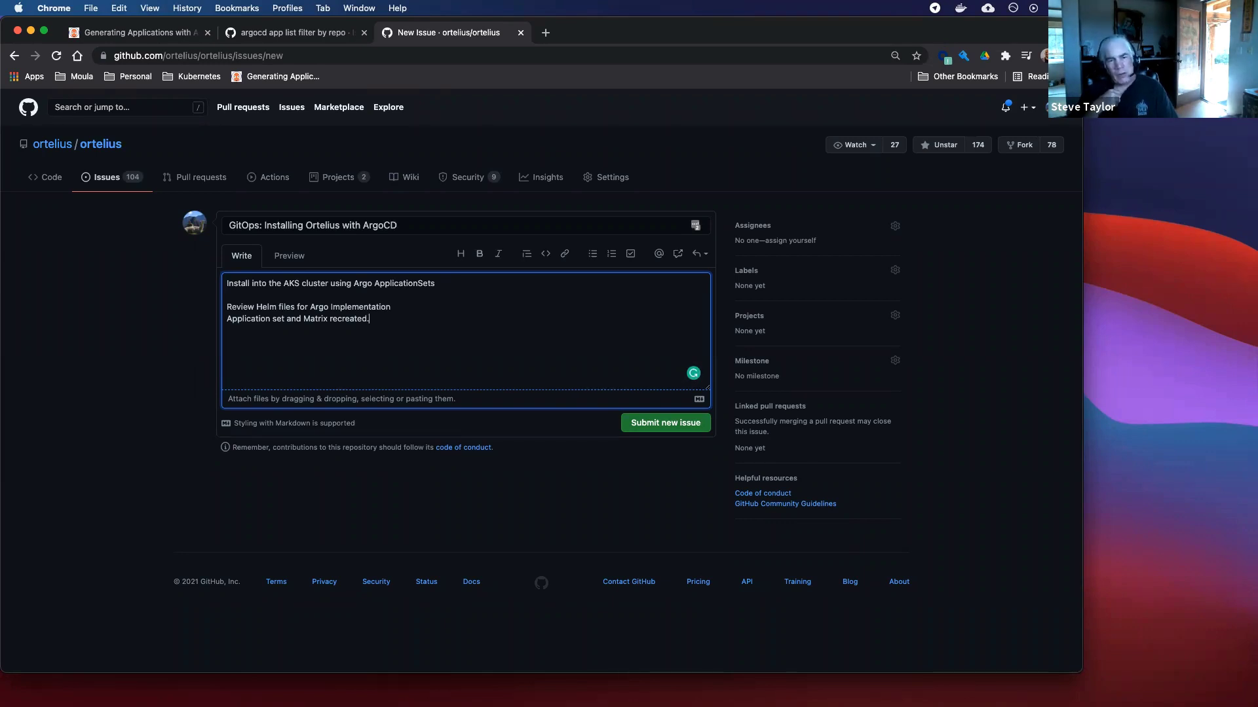
After a blank line, add "Nginx Ingress" and, on the following line, "Monolith application 5-6 Microservices - Poly repo setup" to the description.
text(Nginx)
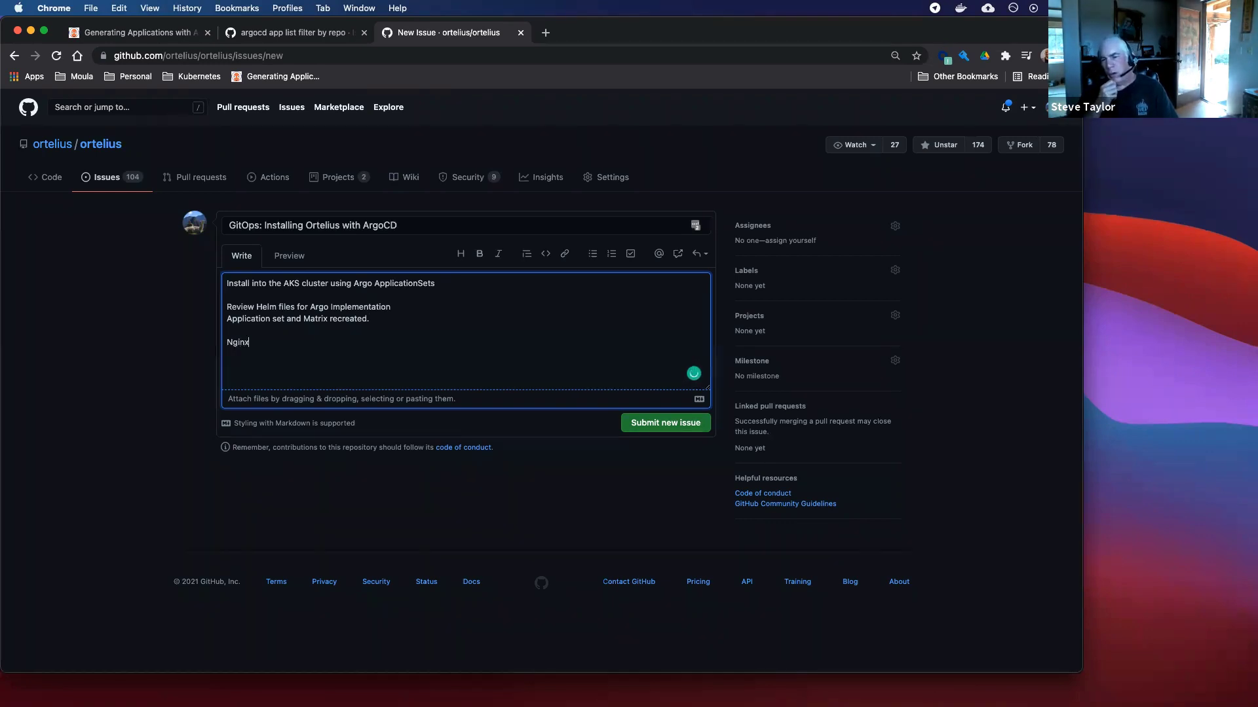
text( Ingress)
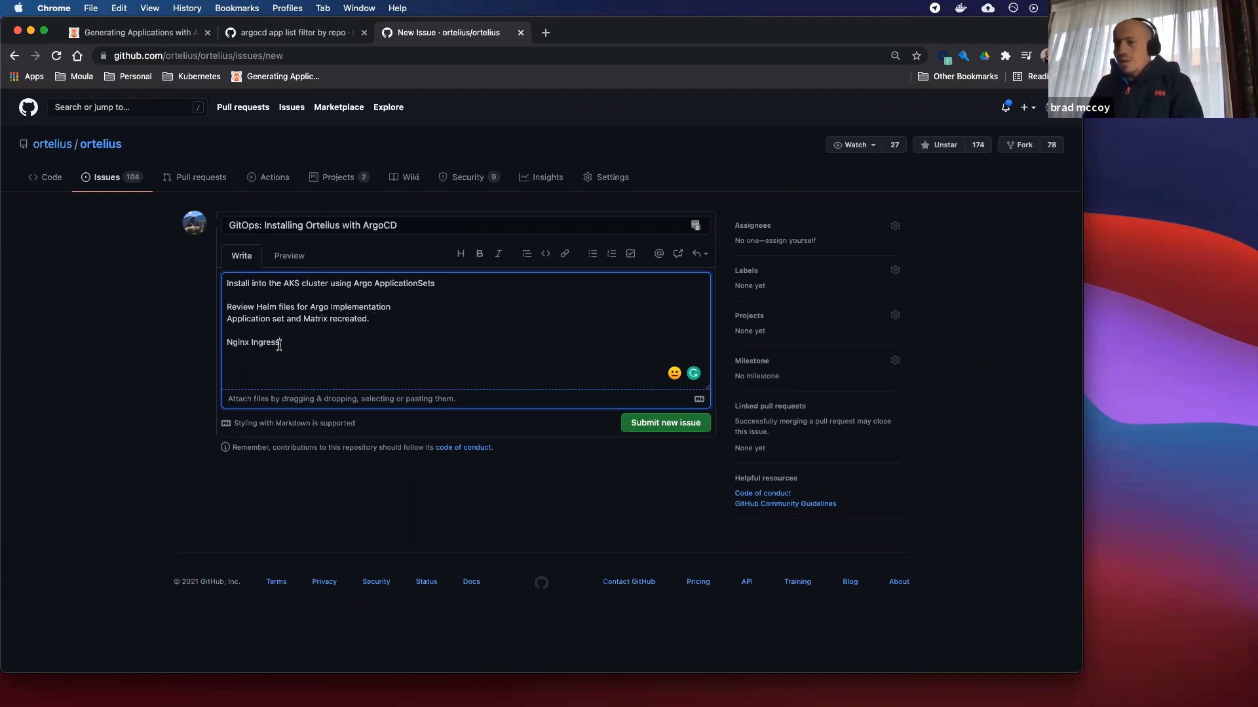
key(Return)
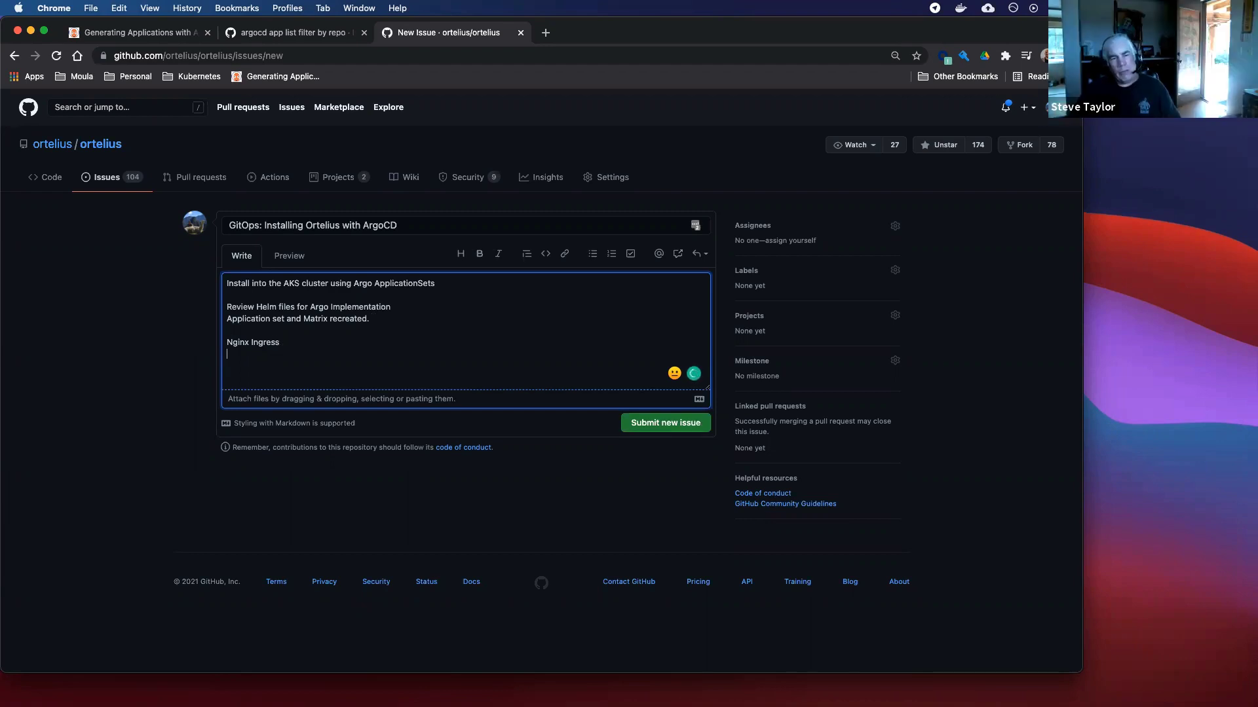
text(Monolith)
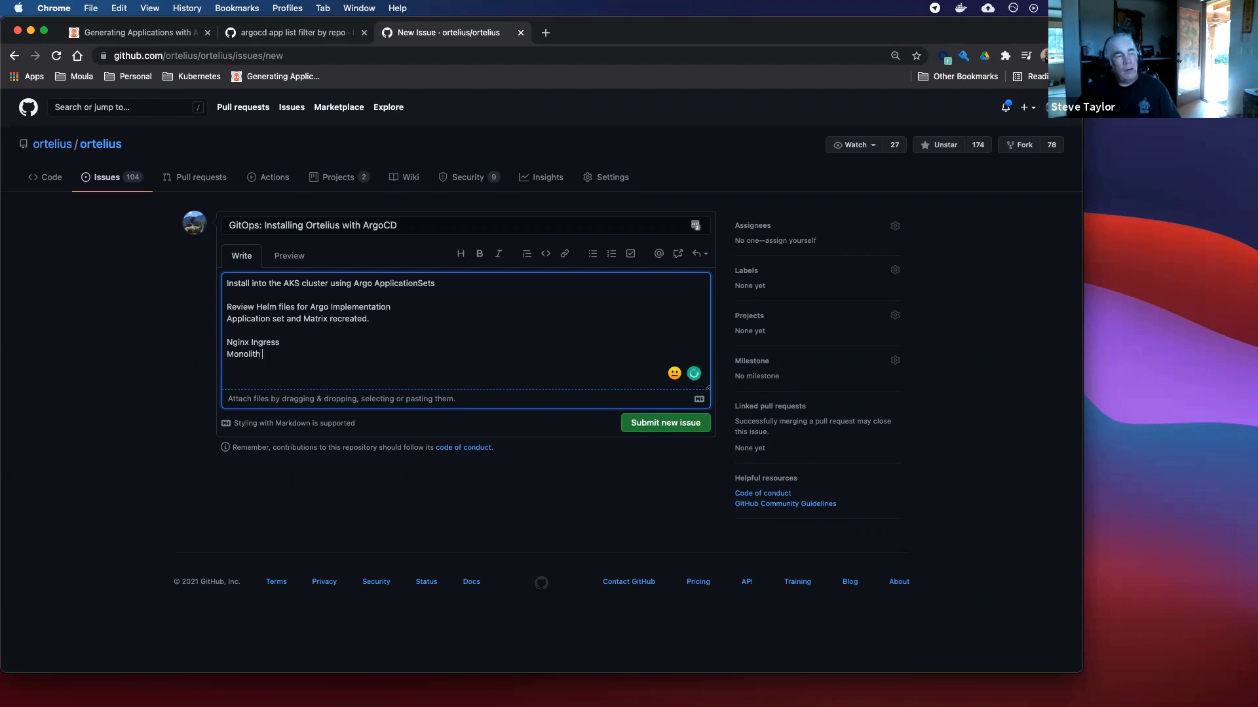
text( applica)
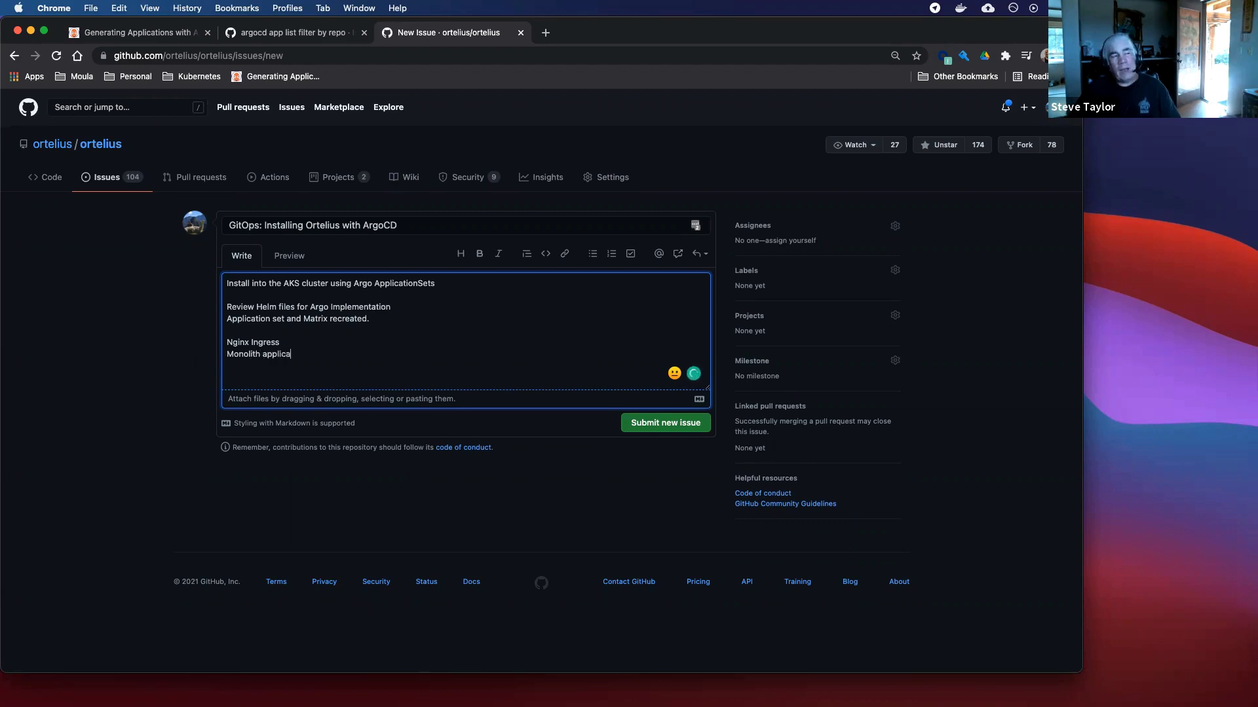
text(tion 5)
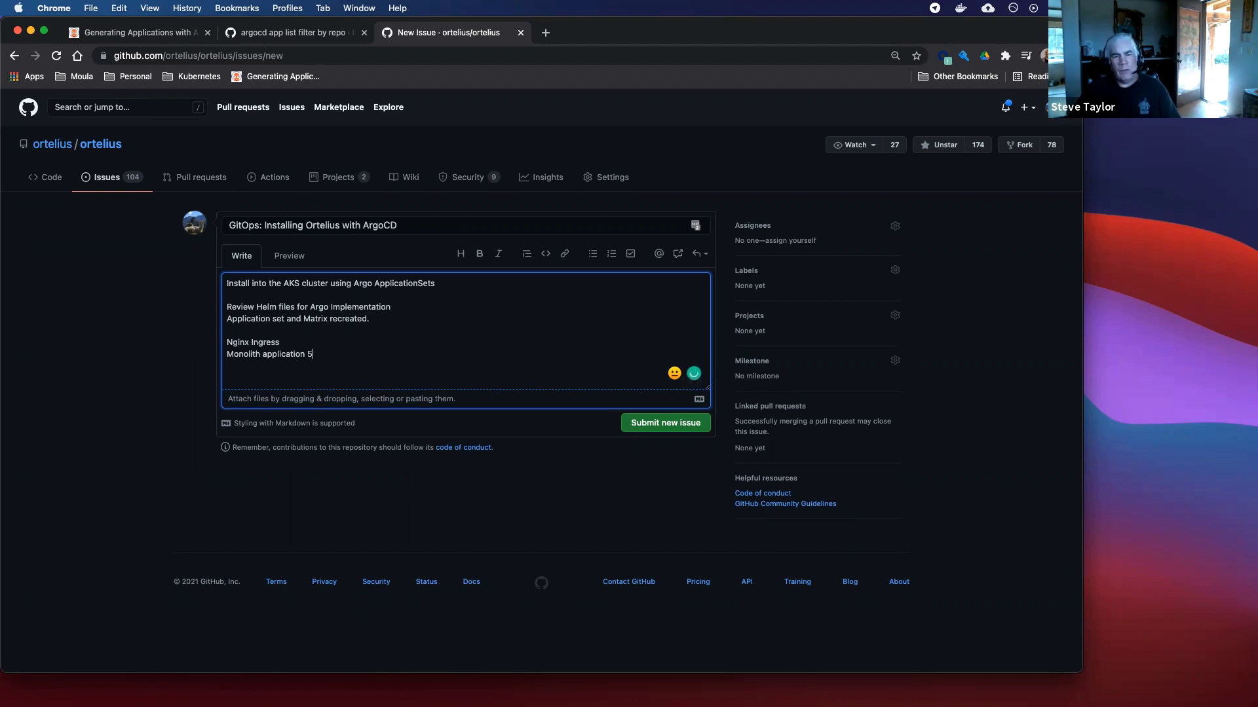
text(-6)
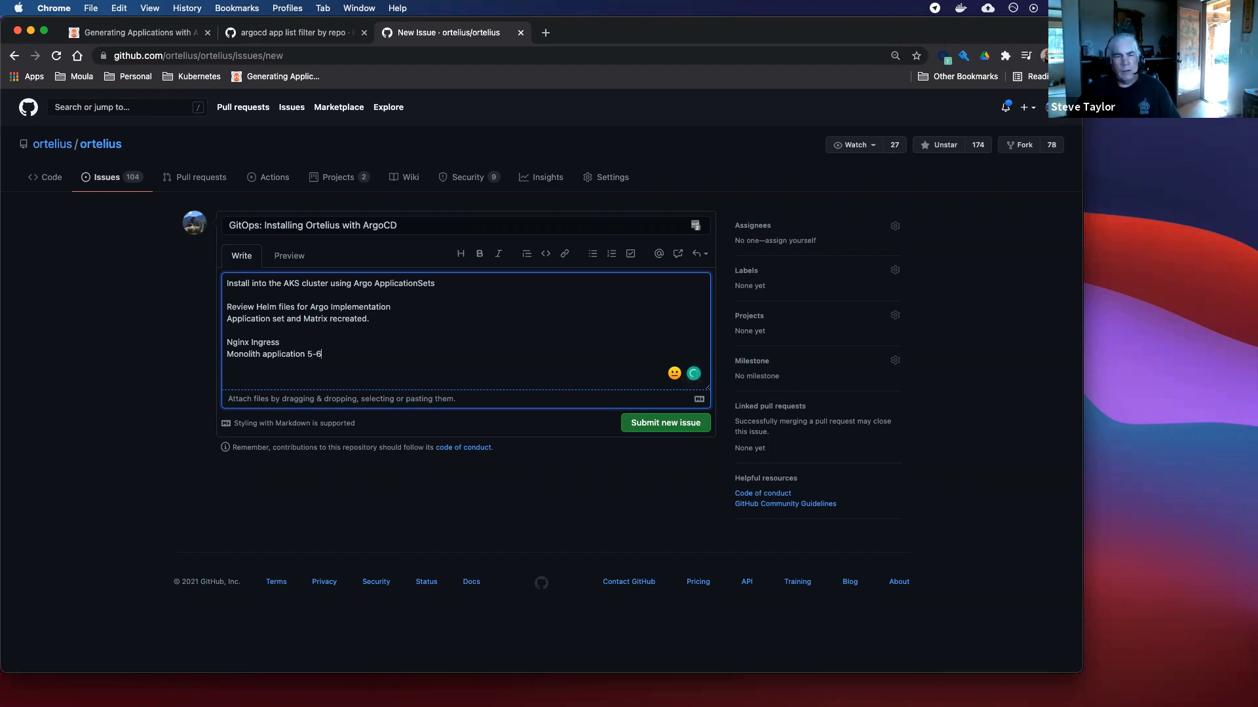
text( Microservices)
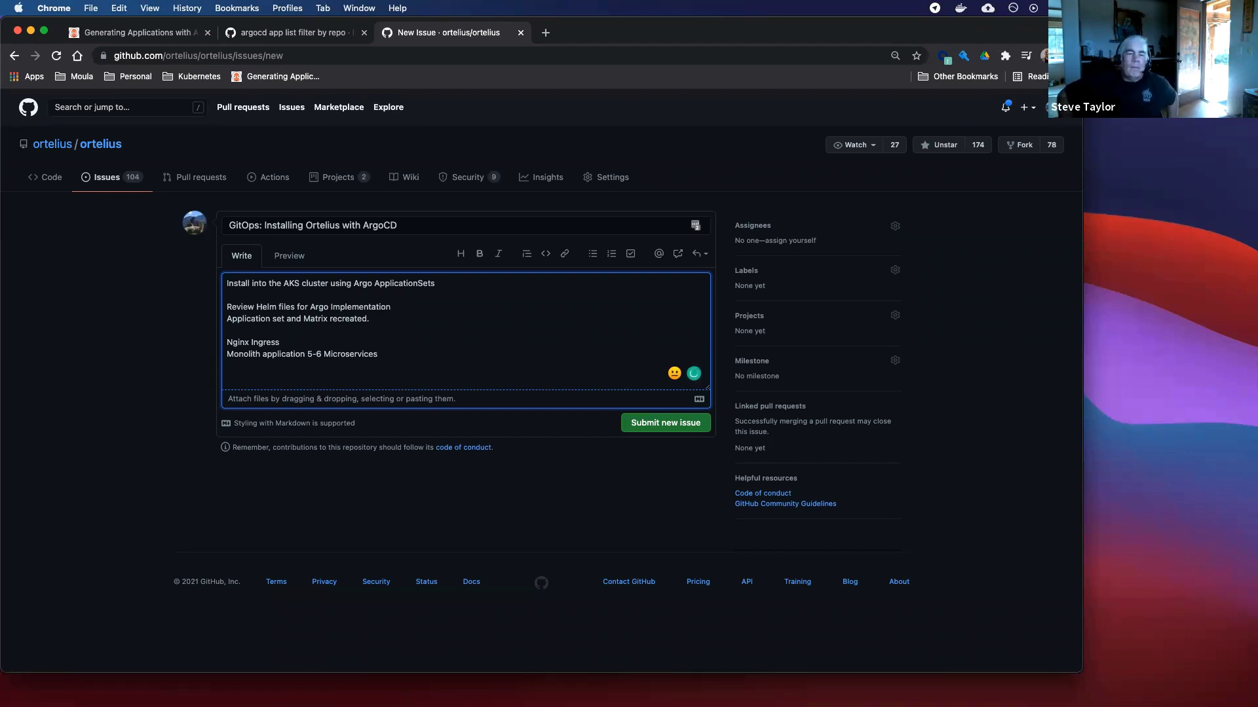
text( - Poly repo setupo)
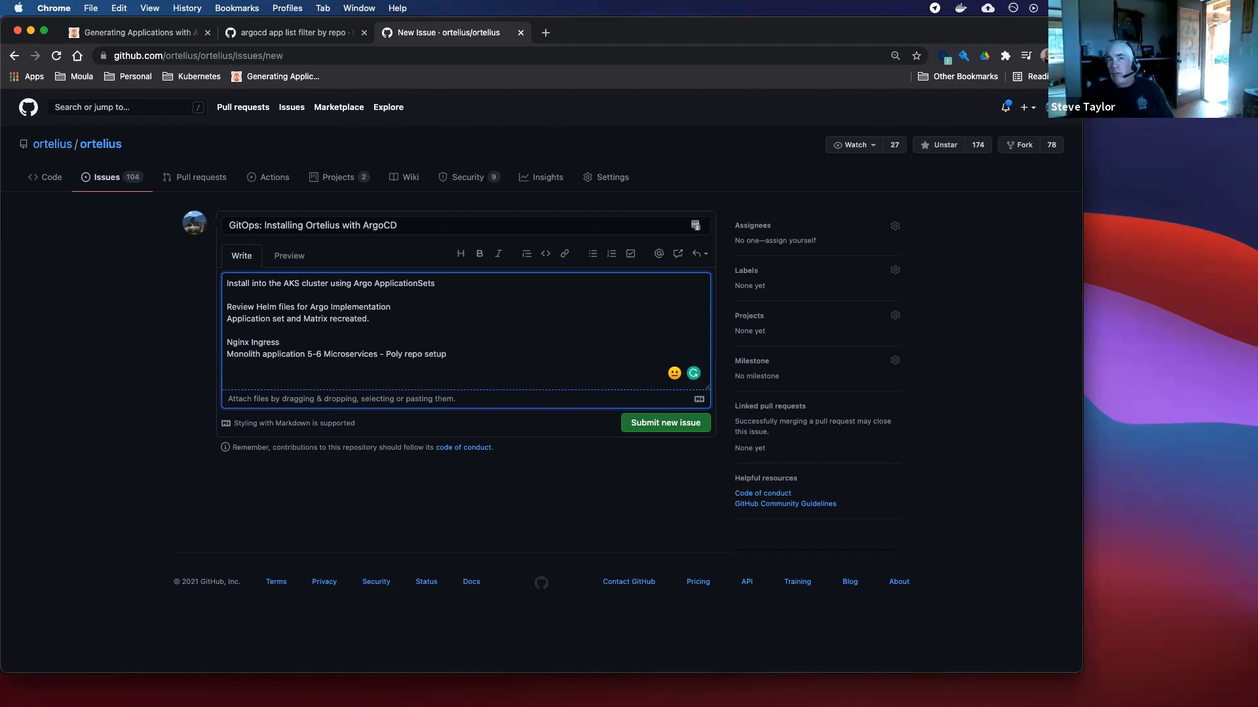
Go to the argo-cd issue about filtering the app list by repo and highlight the FilterByRepo function name in its proposal.
click(291, 33)
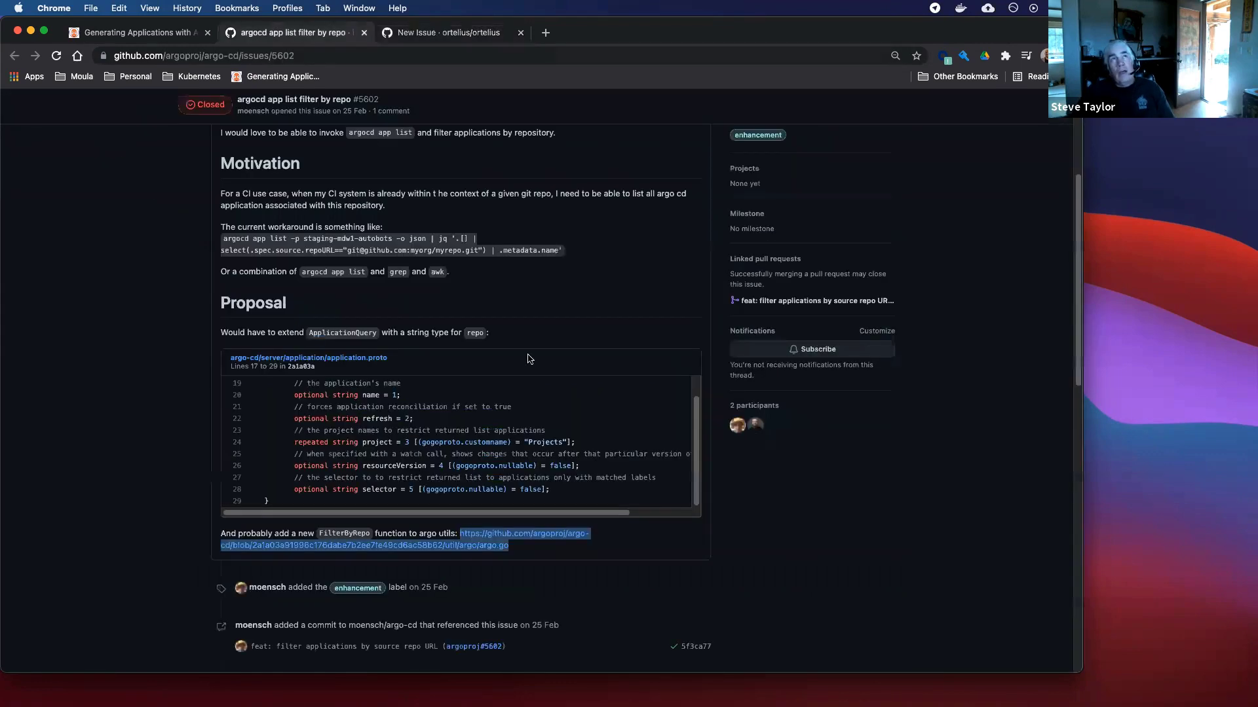
click(524, 547)
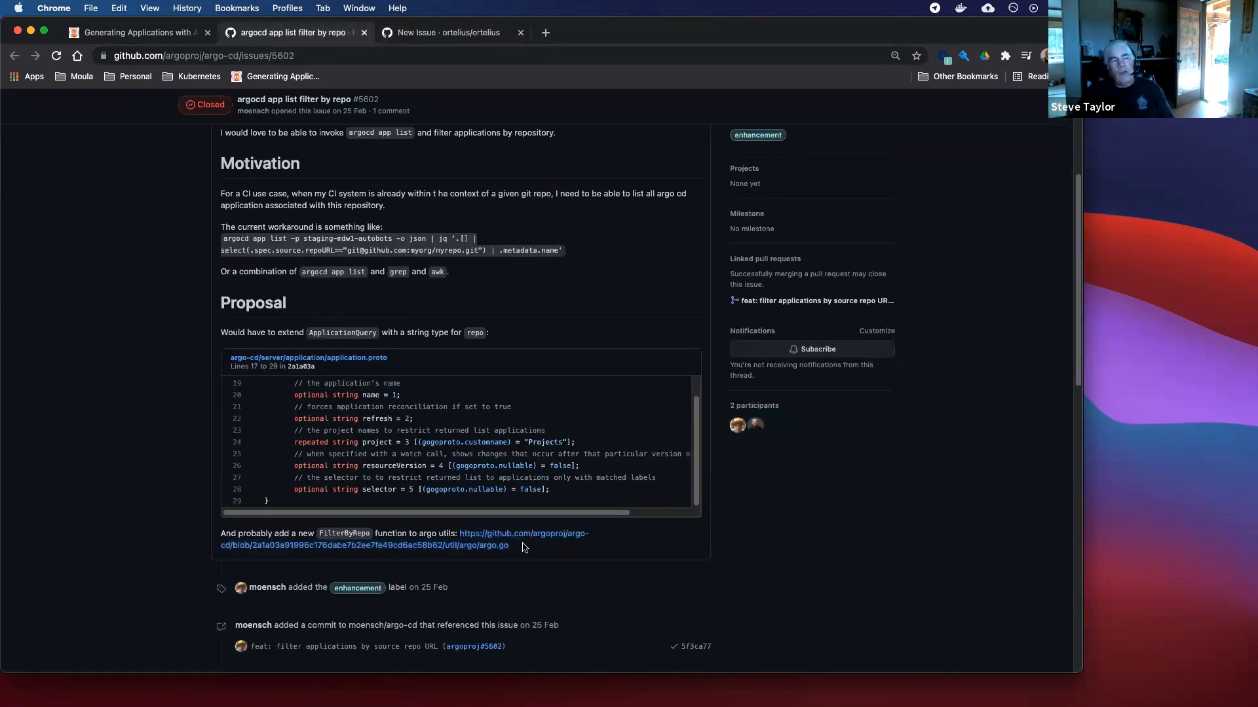
double_click(364, 535)
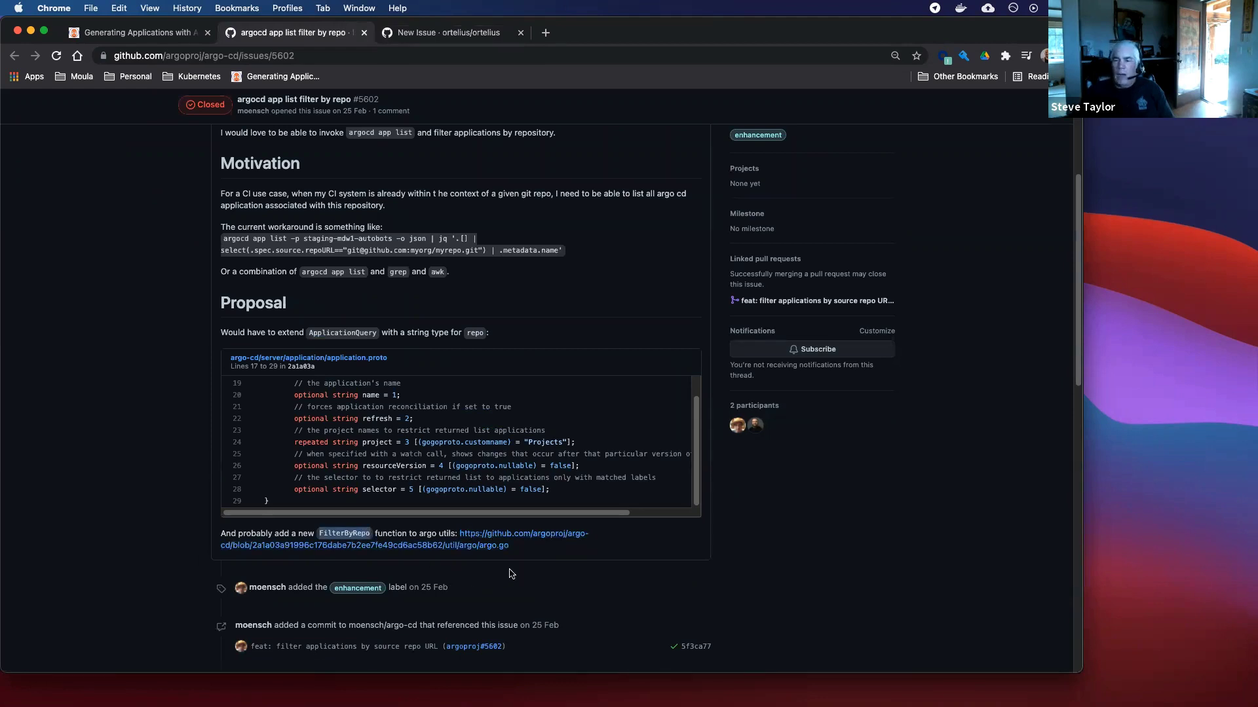
Copy the web address of the argo-cd issue about filtering the app list by repo.
scroll(514, 567, down, 1)
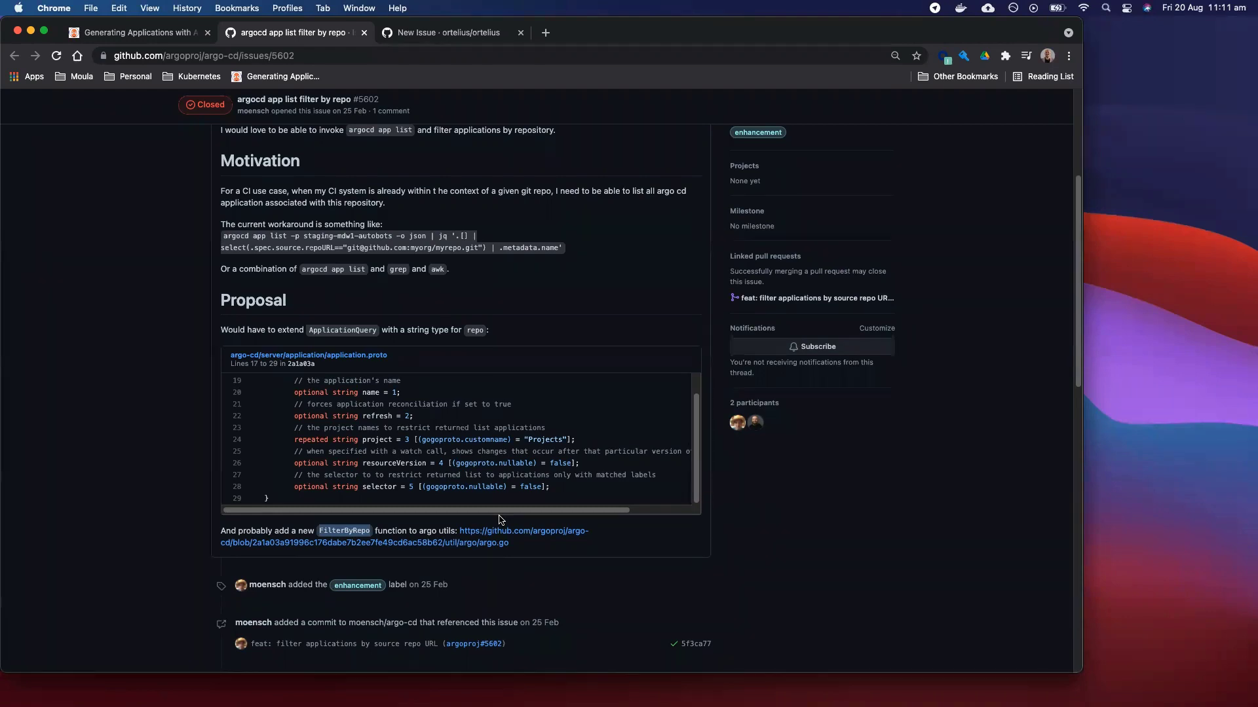
click(243, 56)
key(super+c)
right_click(244, 58)
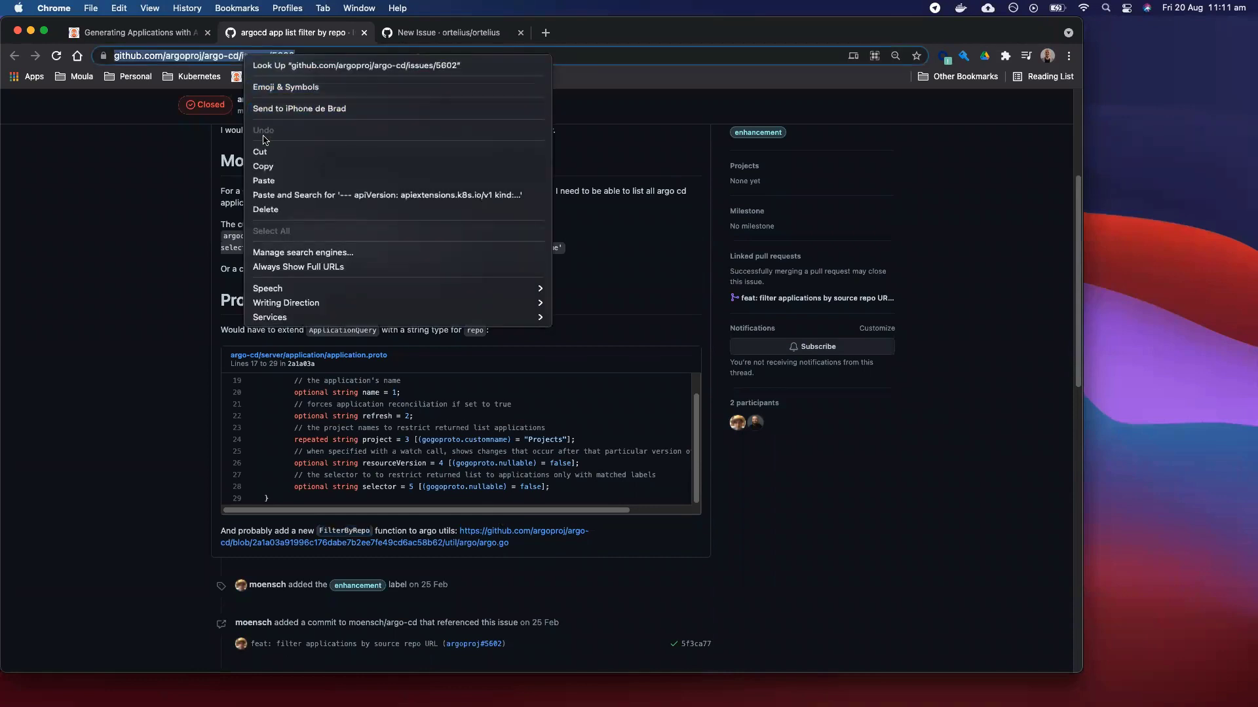
click(265, 167)
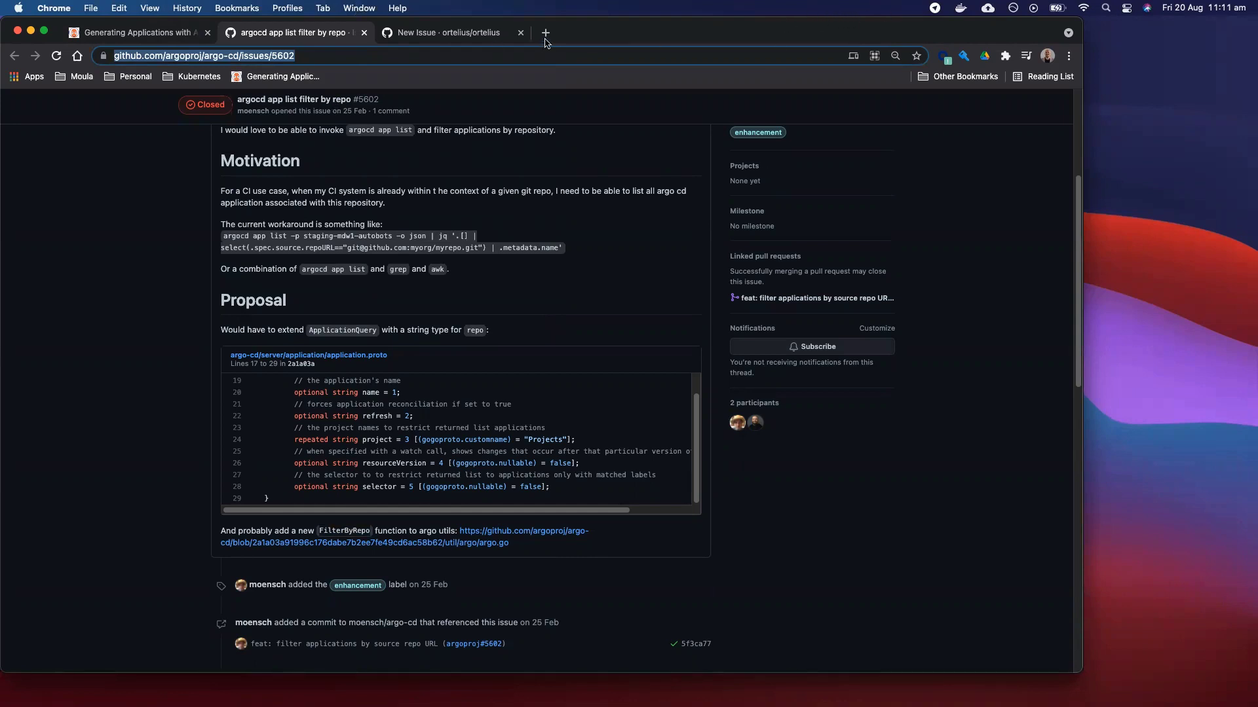
click(767, 59)
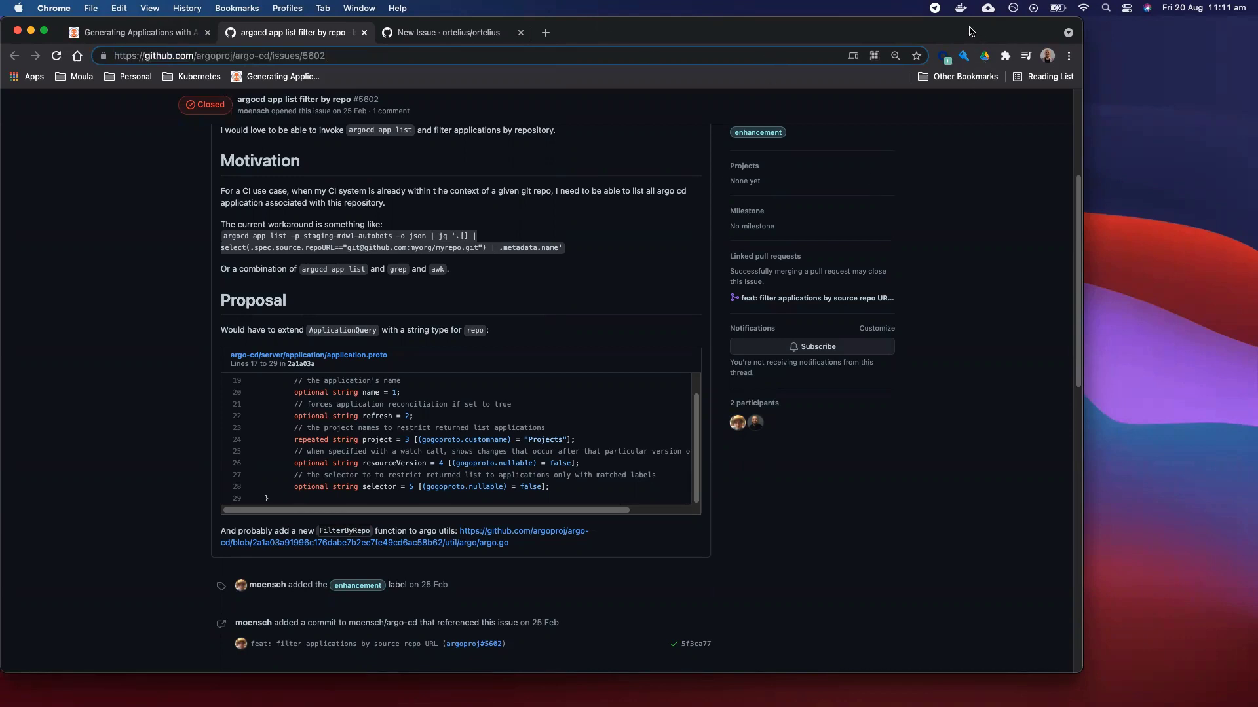
drag(974, 33, 974, 58)
Return to the new ortelius issue and, after a blank line, end the description with "Related Argo Issue:" followed by the copied link.
click(445, 58)
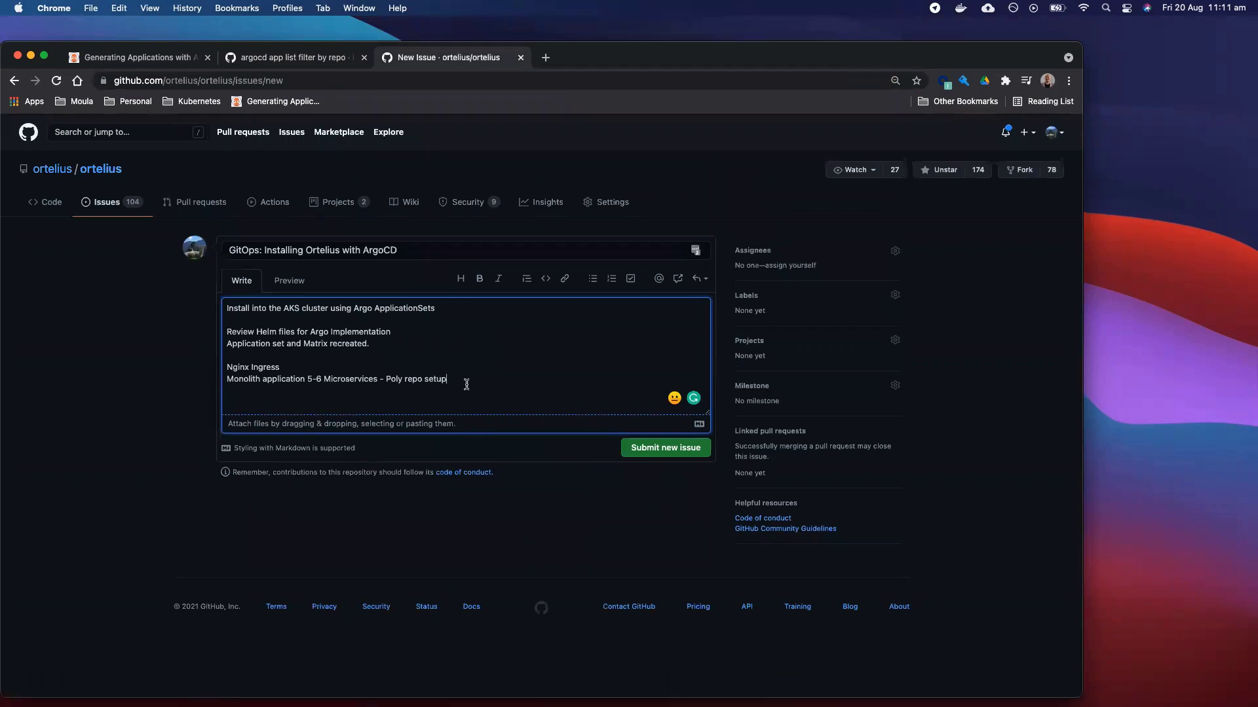
key(Return)
key(Return)
text(Related Argo Issue:)
key(super+v)
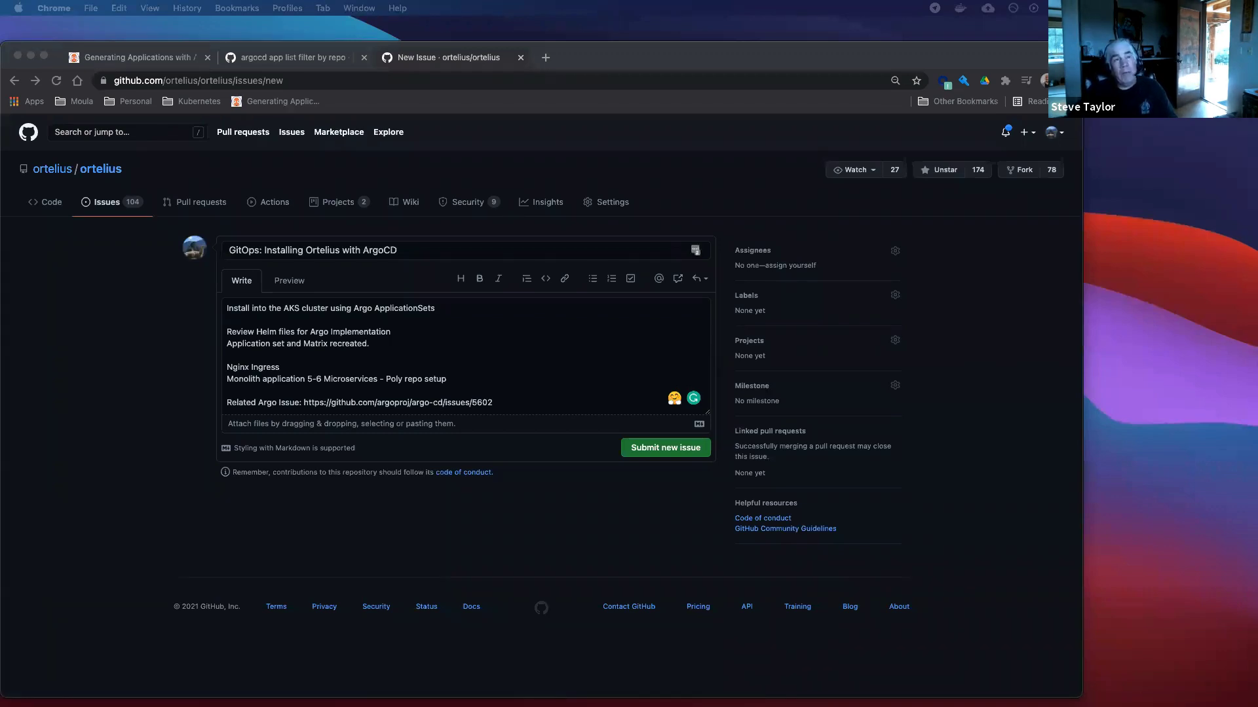
Insert two extra blank lines between the Monolith application line and the Related Argo Issue line.
click(481, 377)
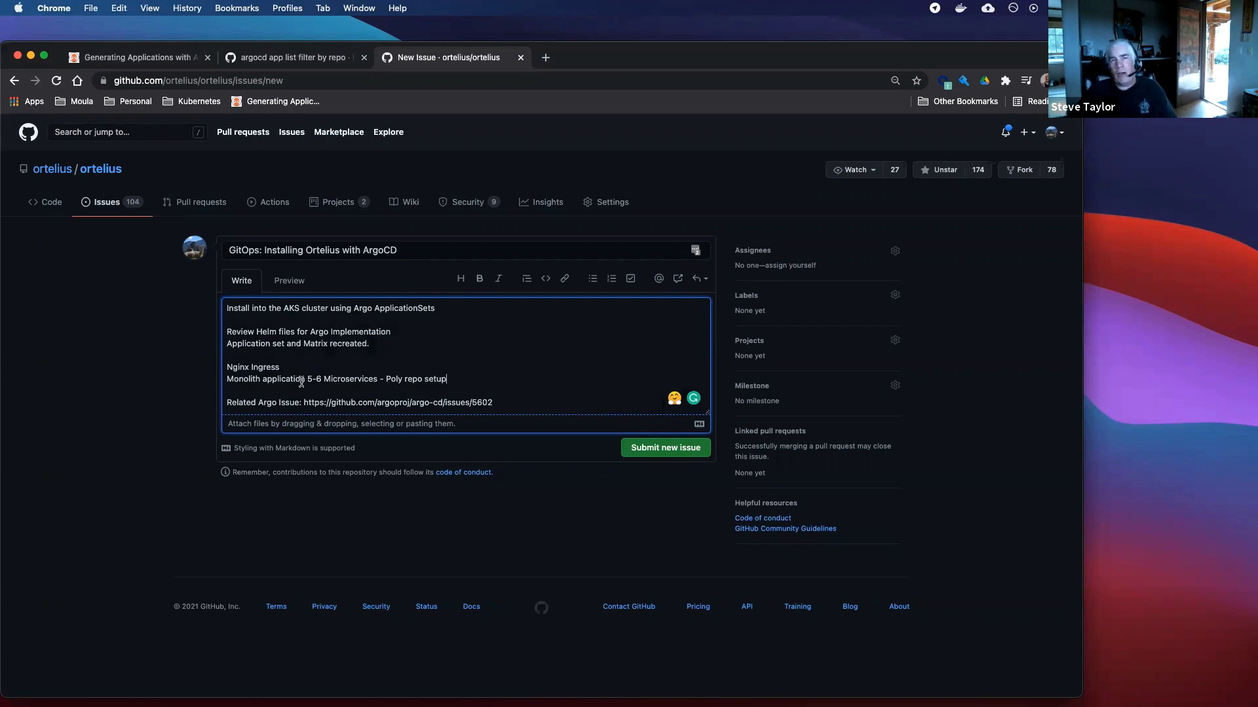
click(451, 378)
key(Return)
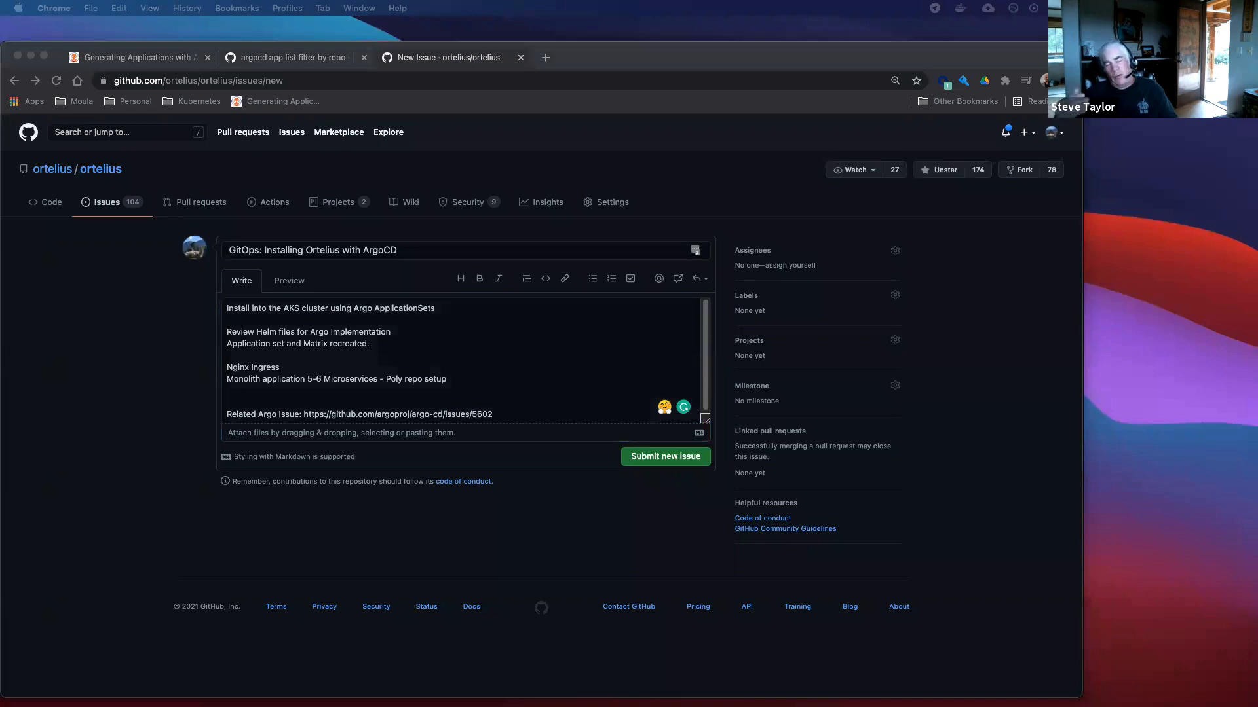
click(471, 389)
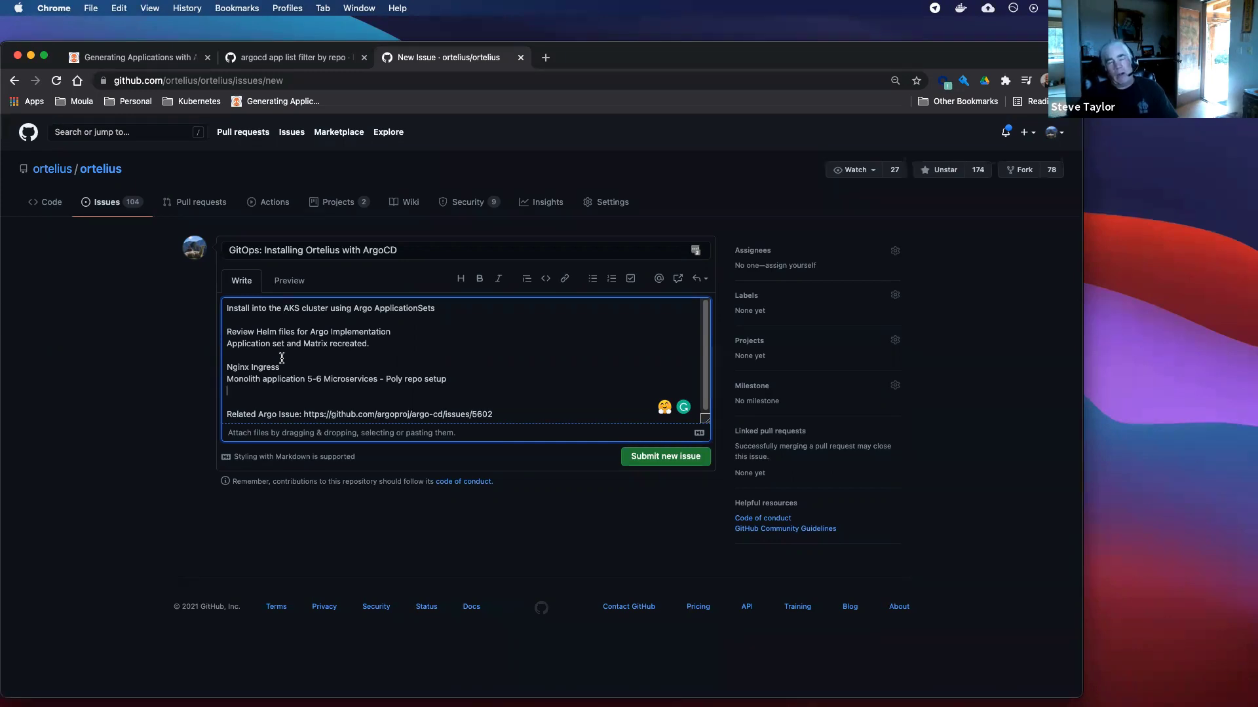
key(Return)
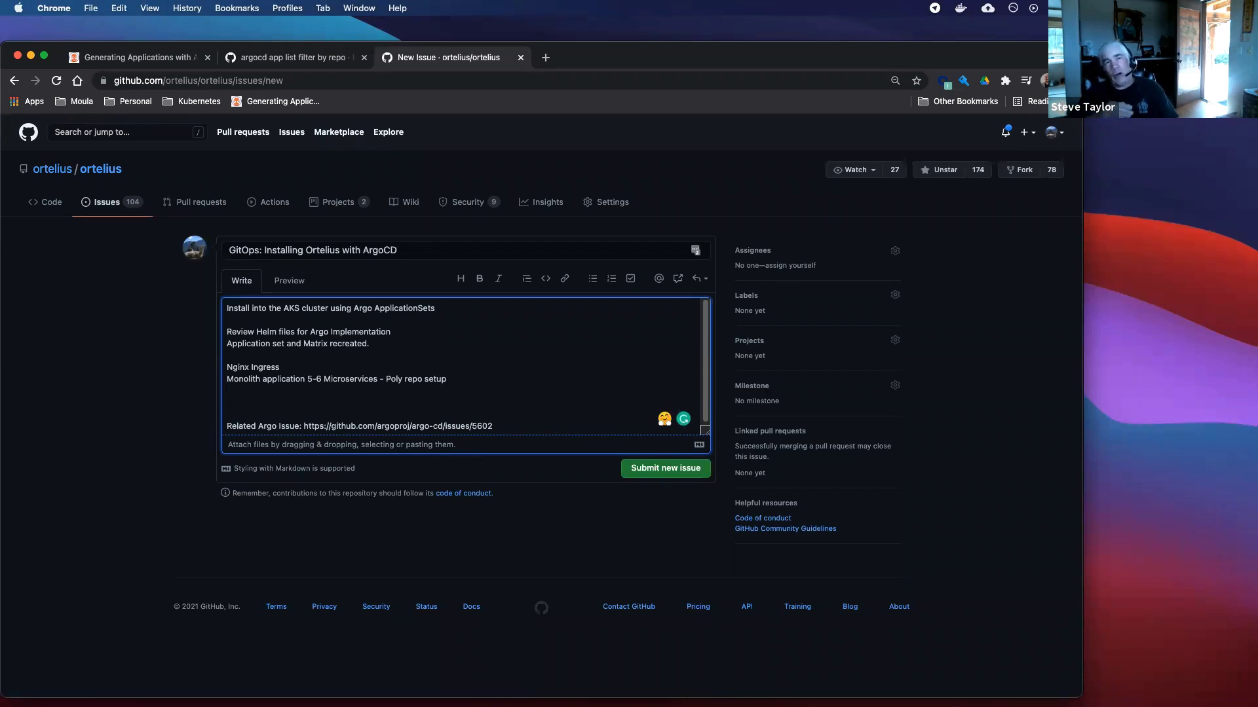
Add the heading "Acceptance Criteria:" on its own line directly above the Review Helm files line.
key(Up)
key(Up)
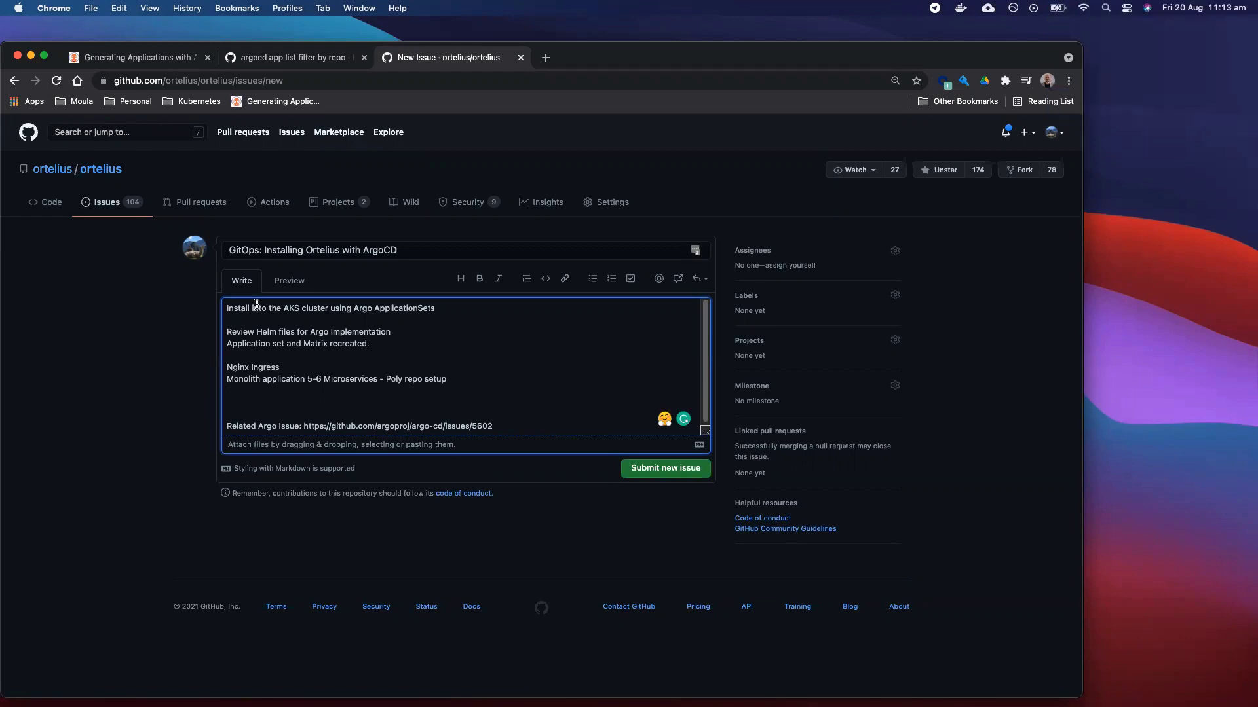
key(Return)
key(Up)
text(Acceptance )
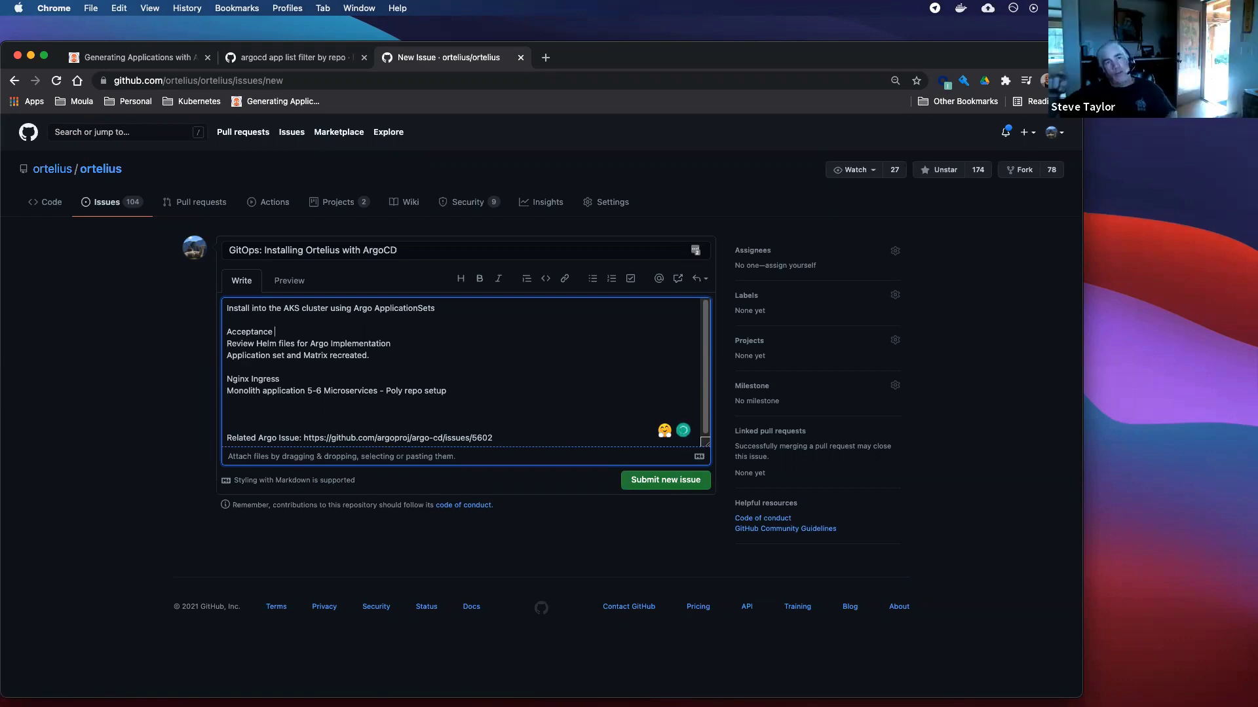
text(Criteria:)
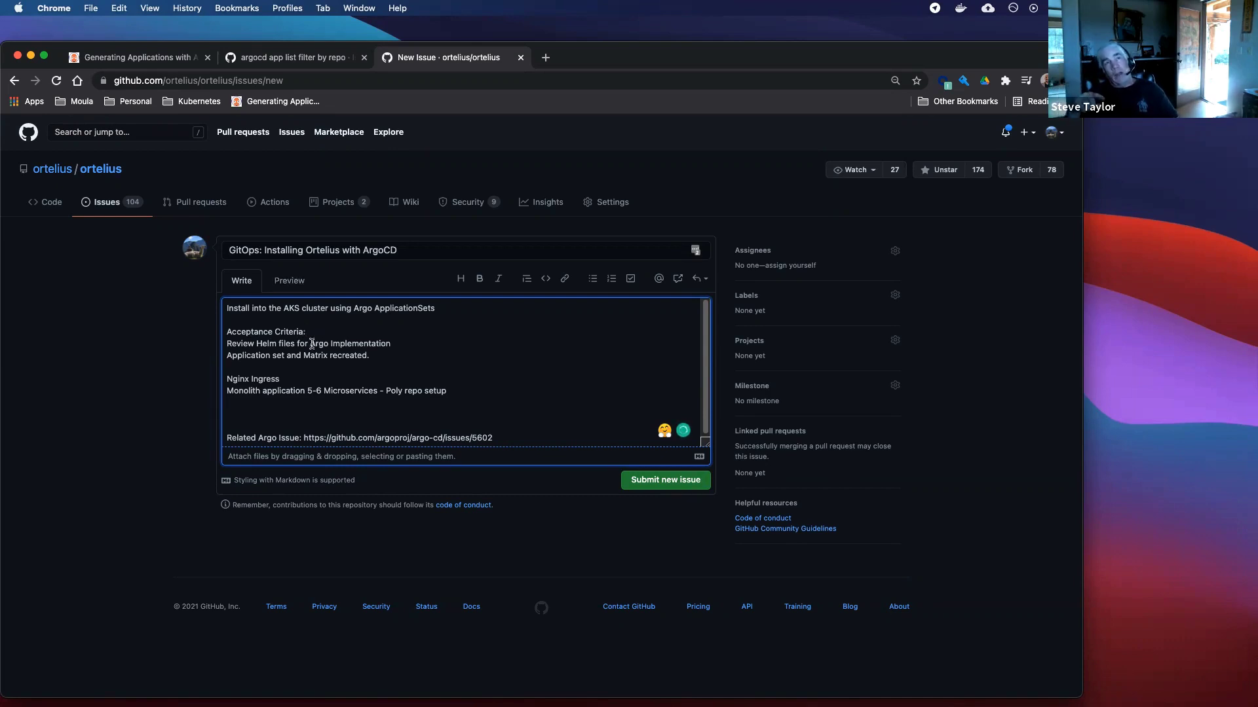
Extend the Nginx line to "Nginx Ingress Controller" and put "Ortelius" in front of "Monolith application" on the line below.
scroll(331, 384, down, 1)
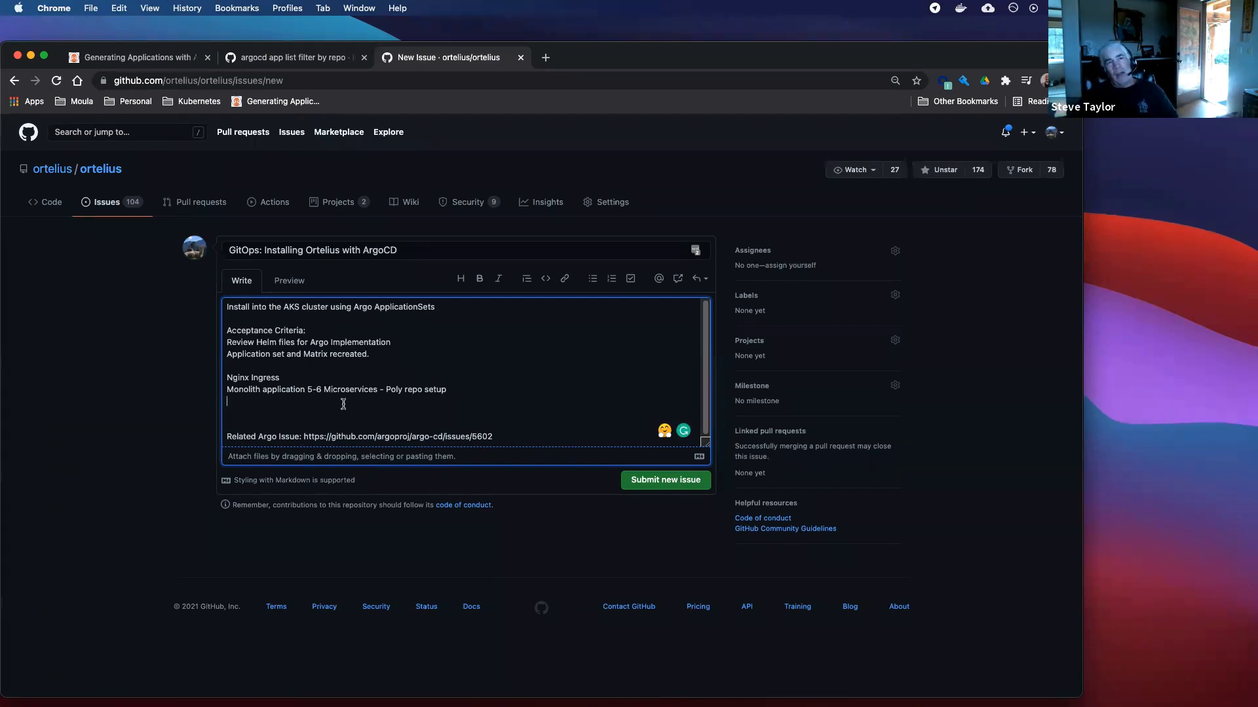
scroll(348, 410, up, 1)
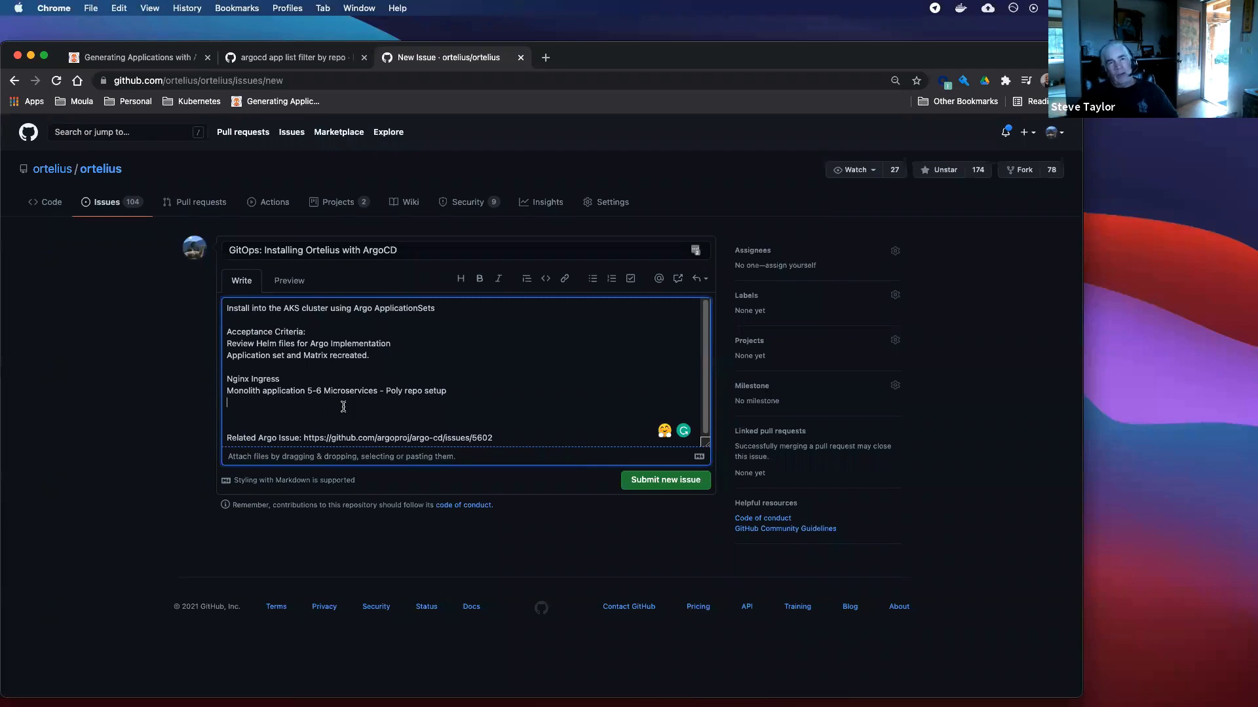
click(342, 406)
click(285, 379)
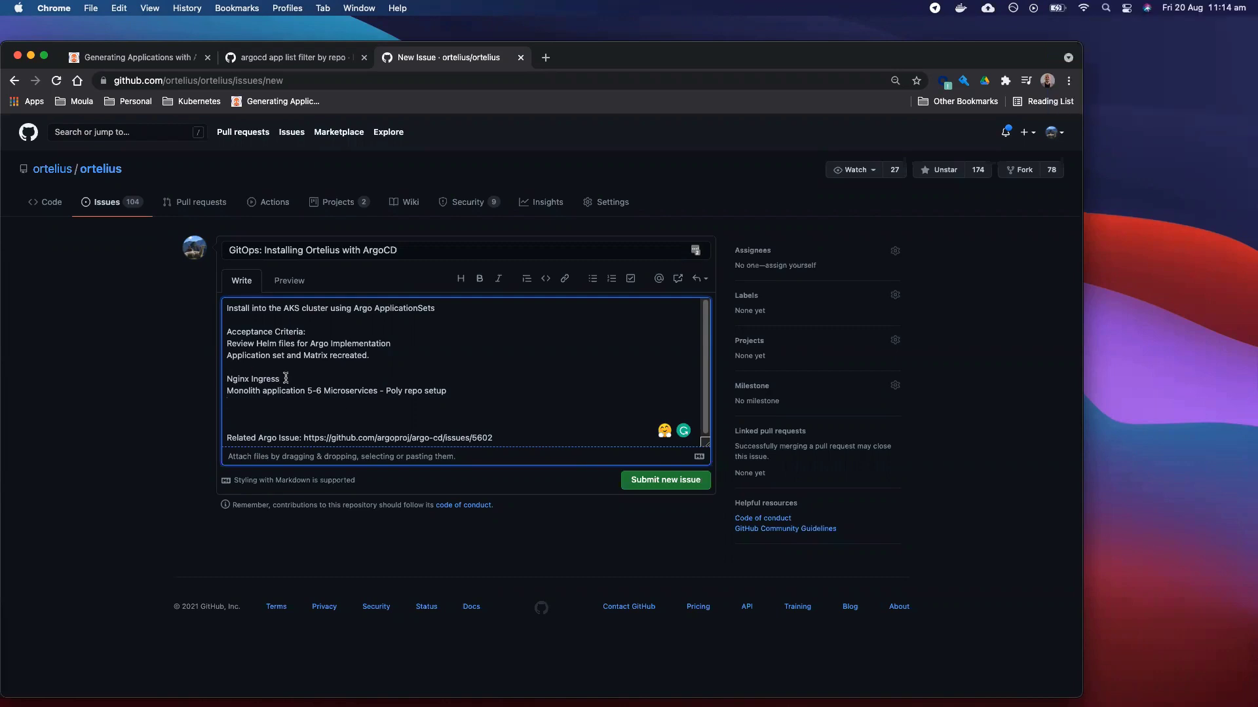
text(Controller)
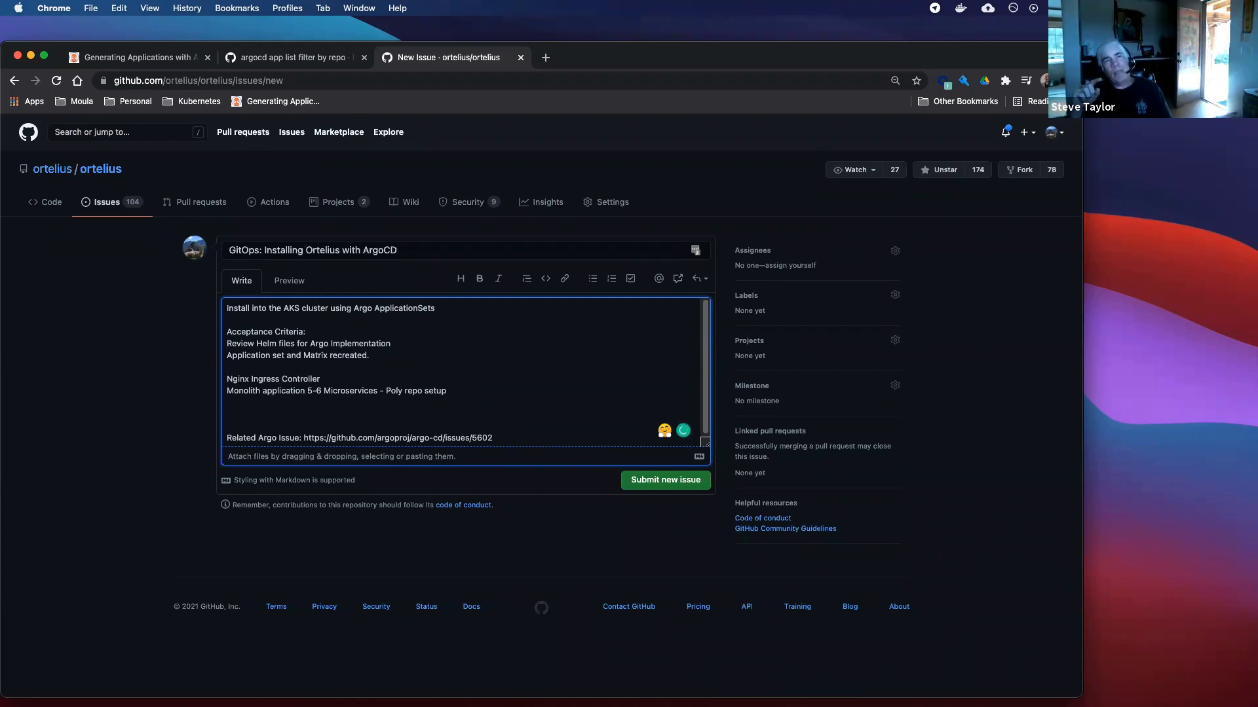
click(228, 391)
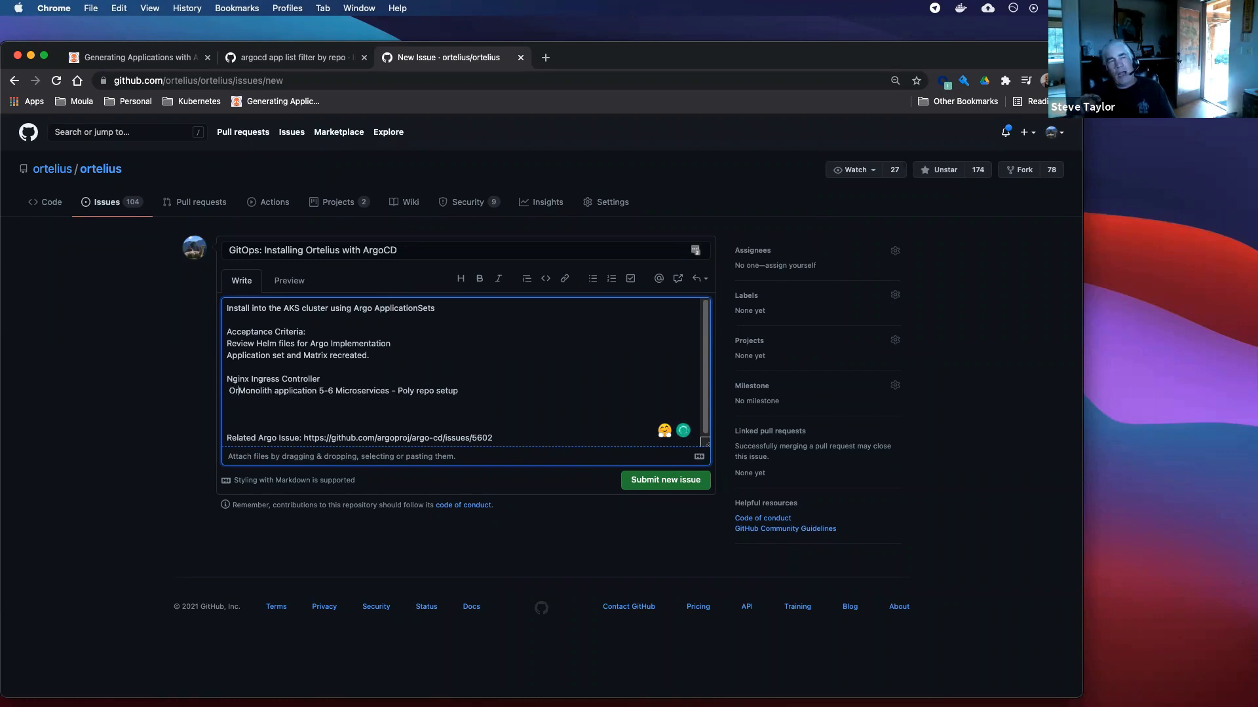
text(Ortelius)
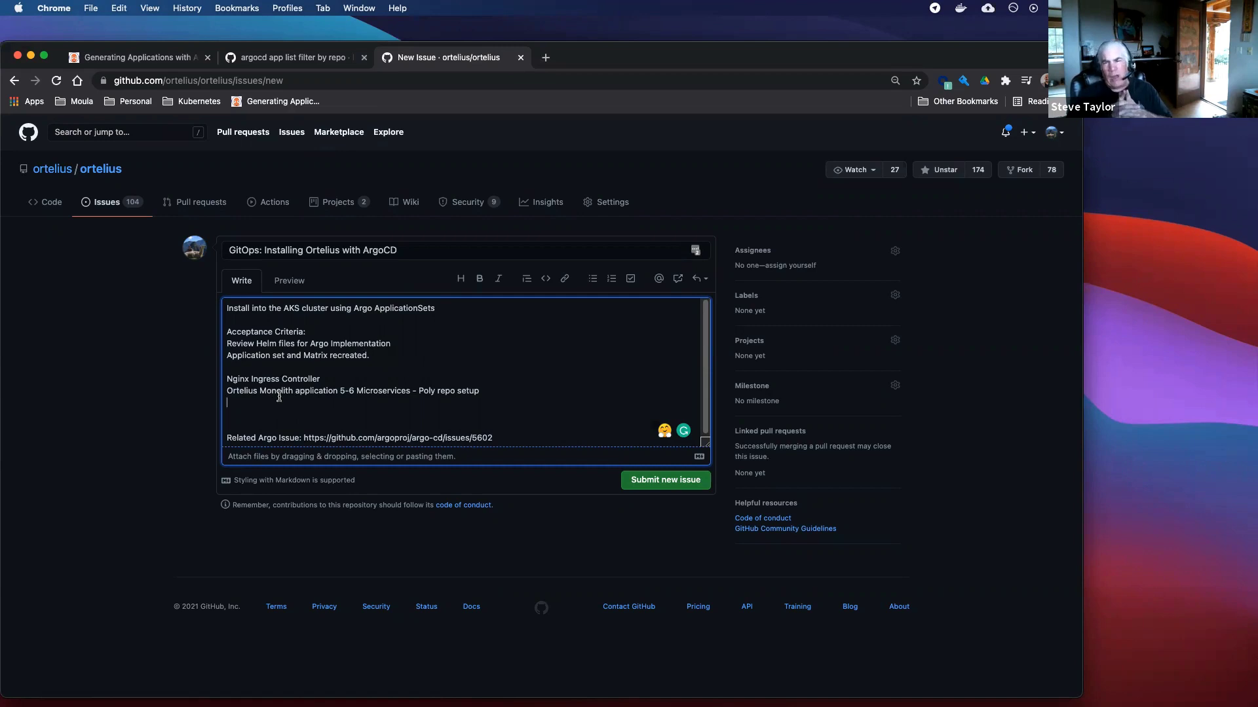
Above the Related Argo Issue line, add the heading "Notes:" and beneath it "CD Foundation manages the DNS for this.".
key(Return)
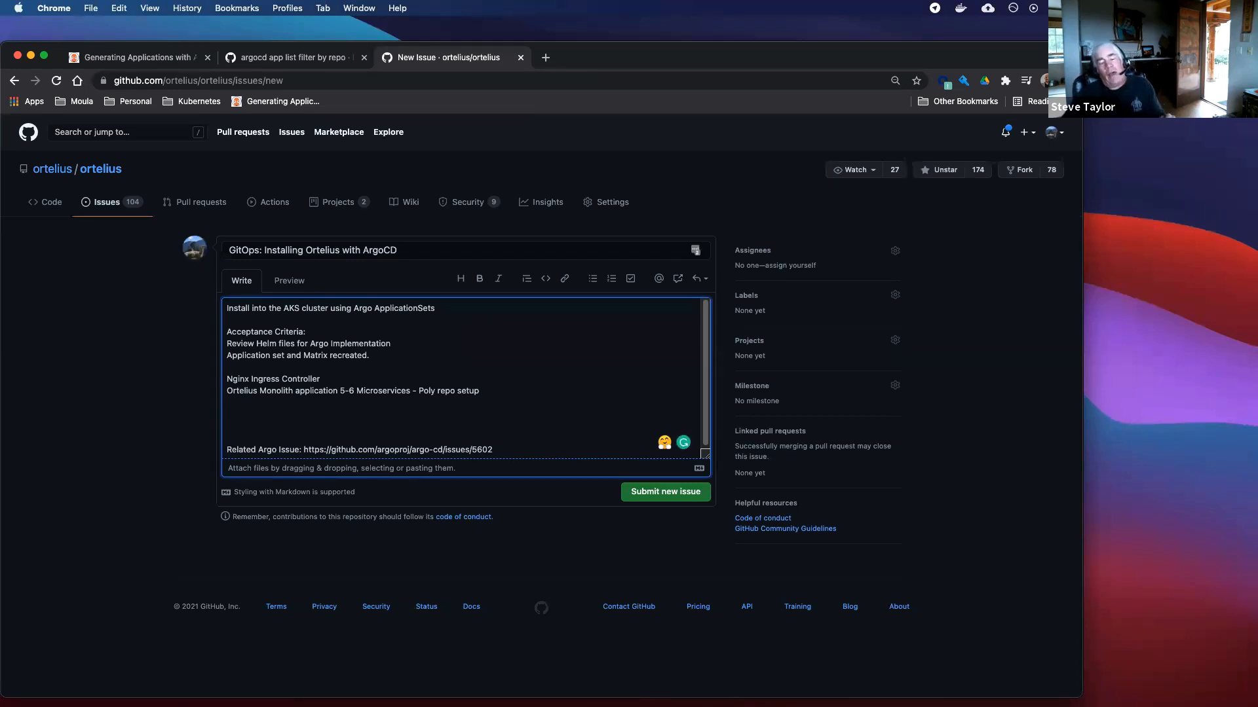
text(Notes: )
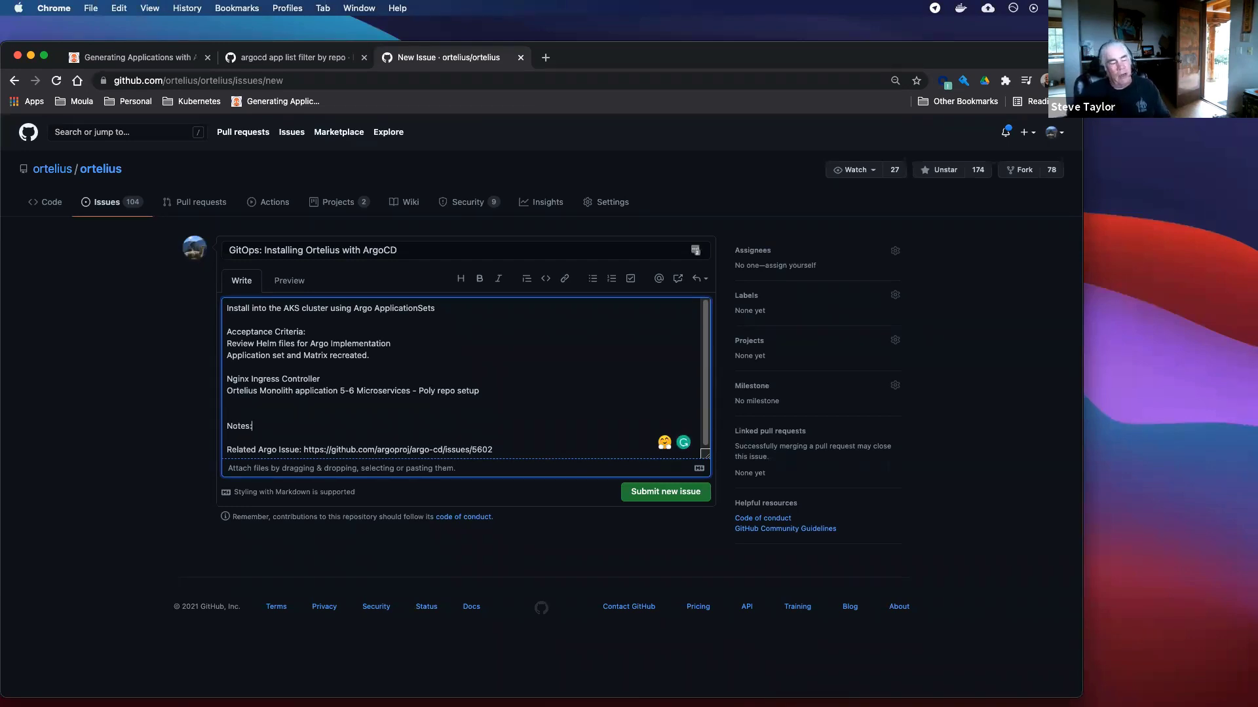
text(C)
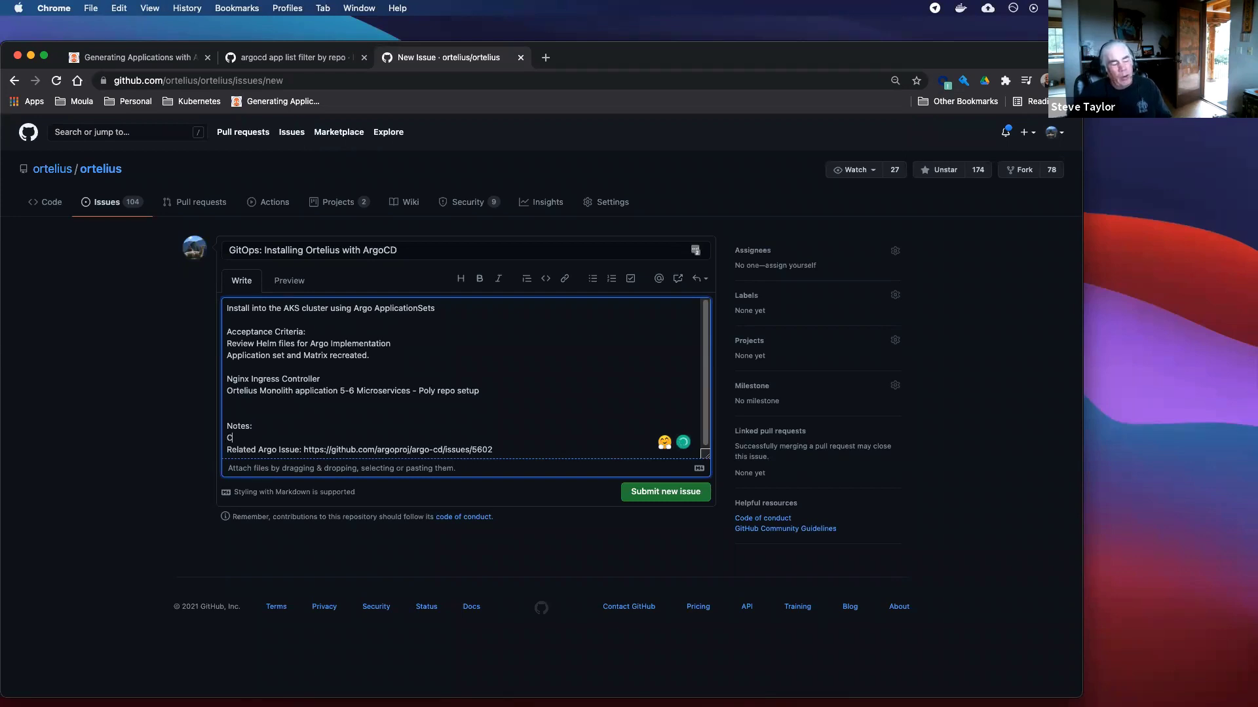
text(D Foundation)
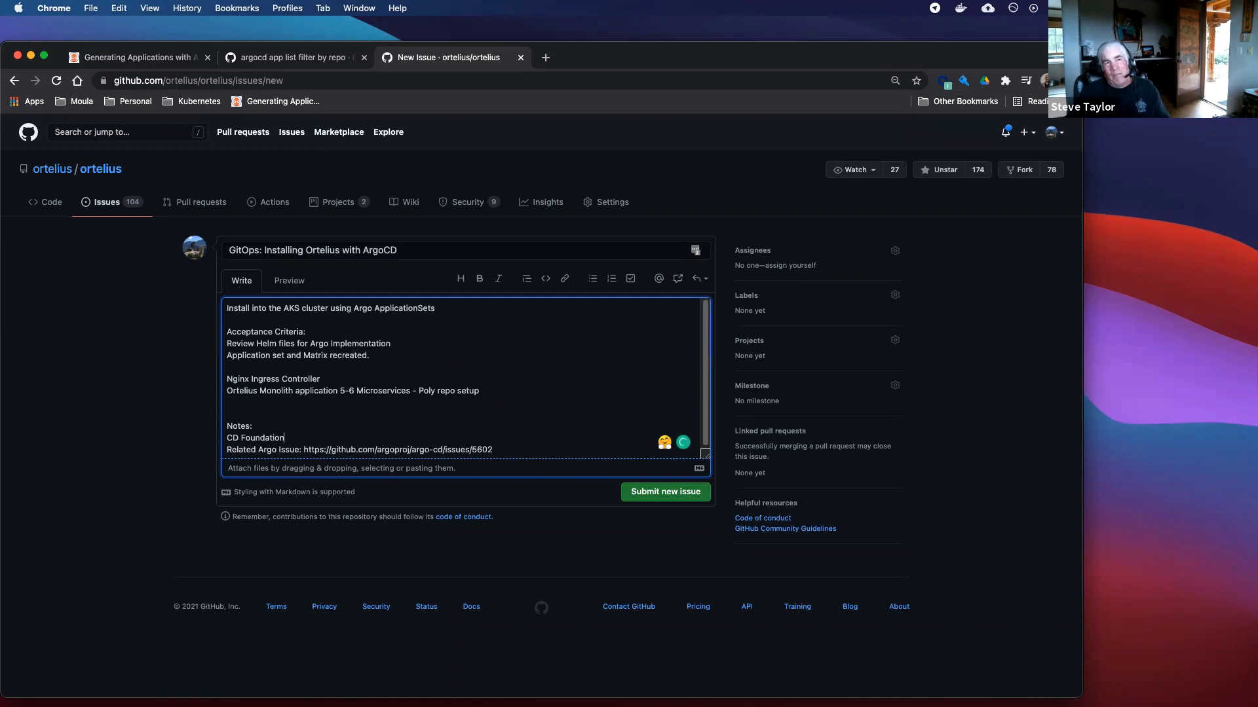
text( manages the DNS)
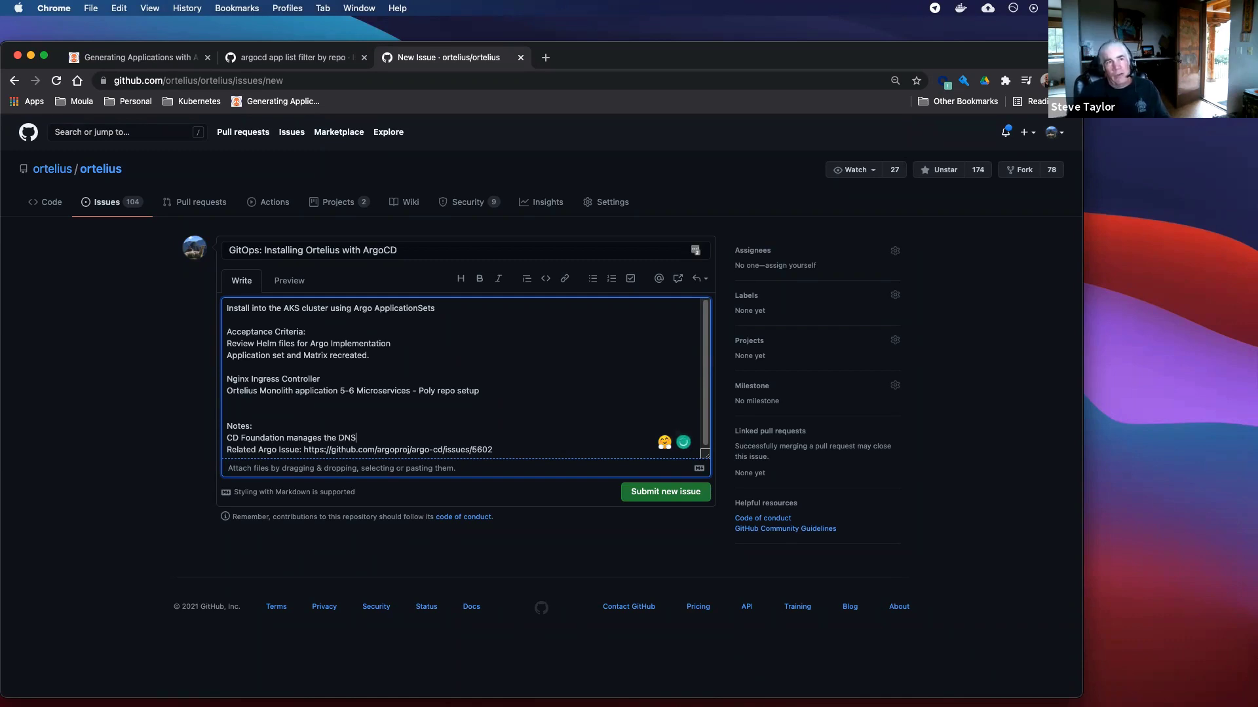
text( for this.)
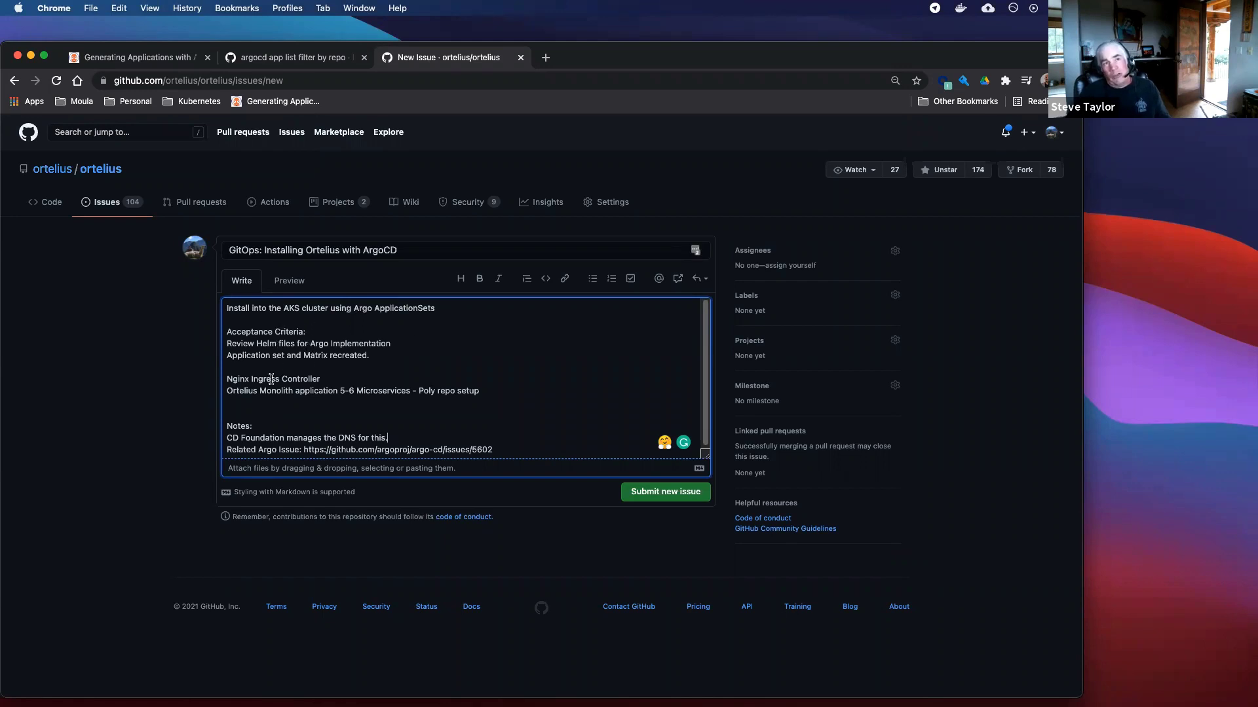
Between the Monolith line and the notes, add the heading "Reviewers, Approvers" and mention the reviewer's GitHub handle beneath it.
click(265, 403)
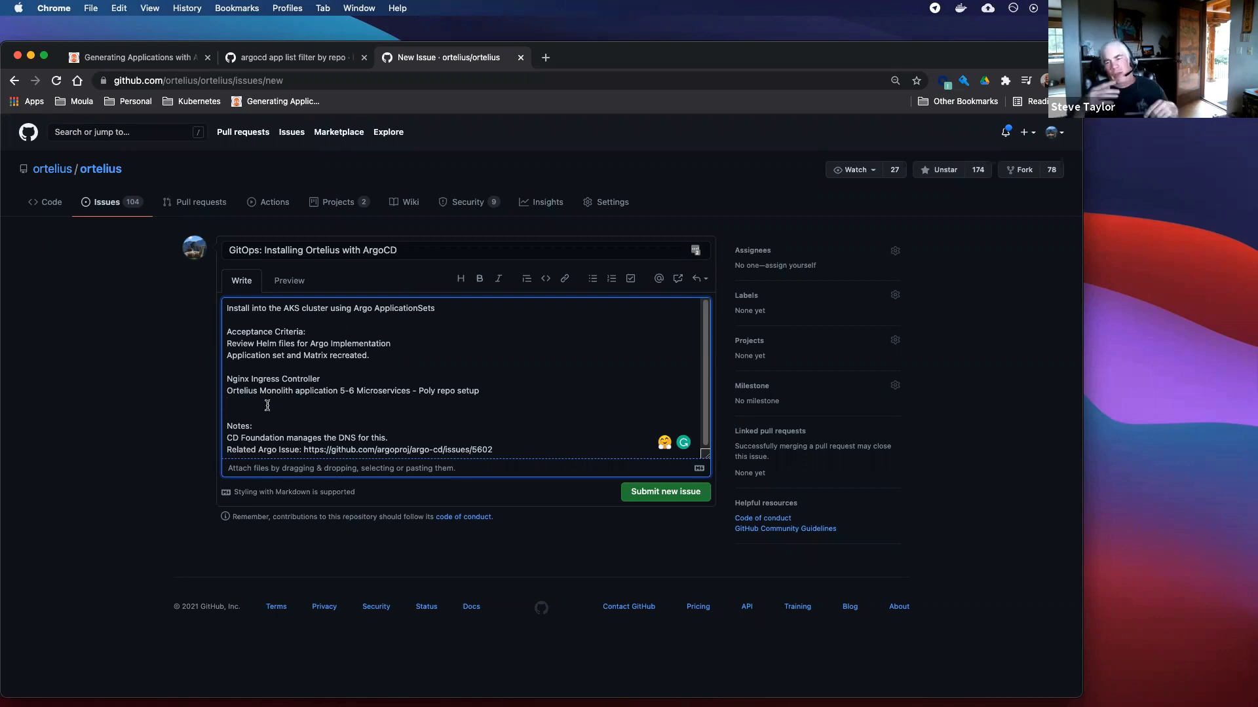
key(Return)
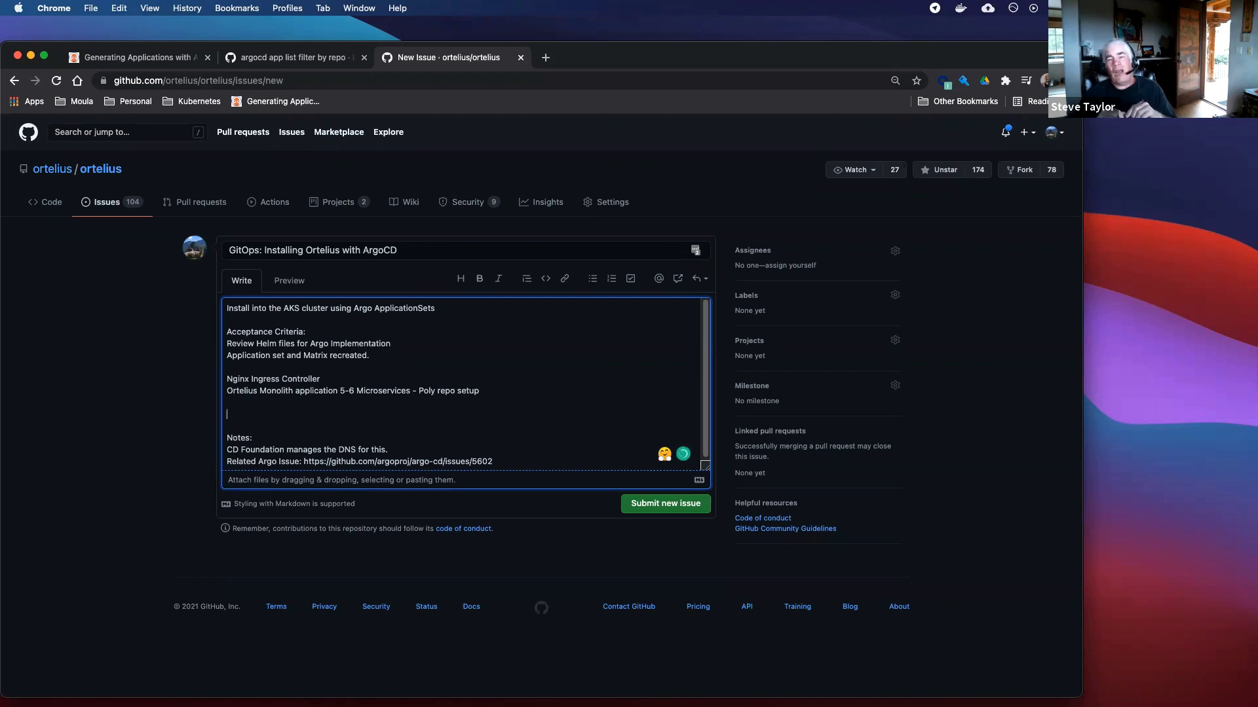
text(R)
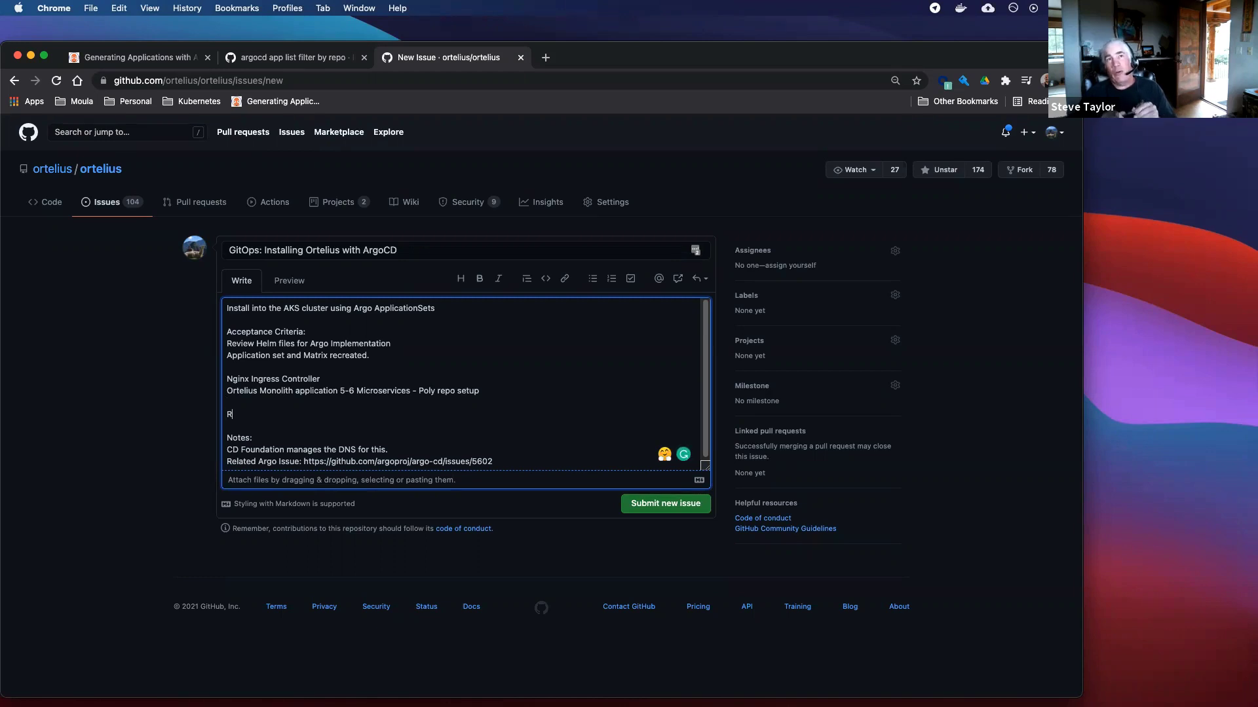
text(eview)
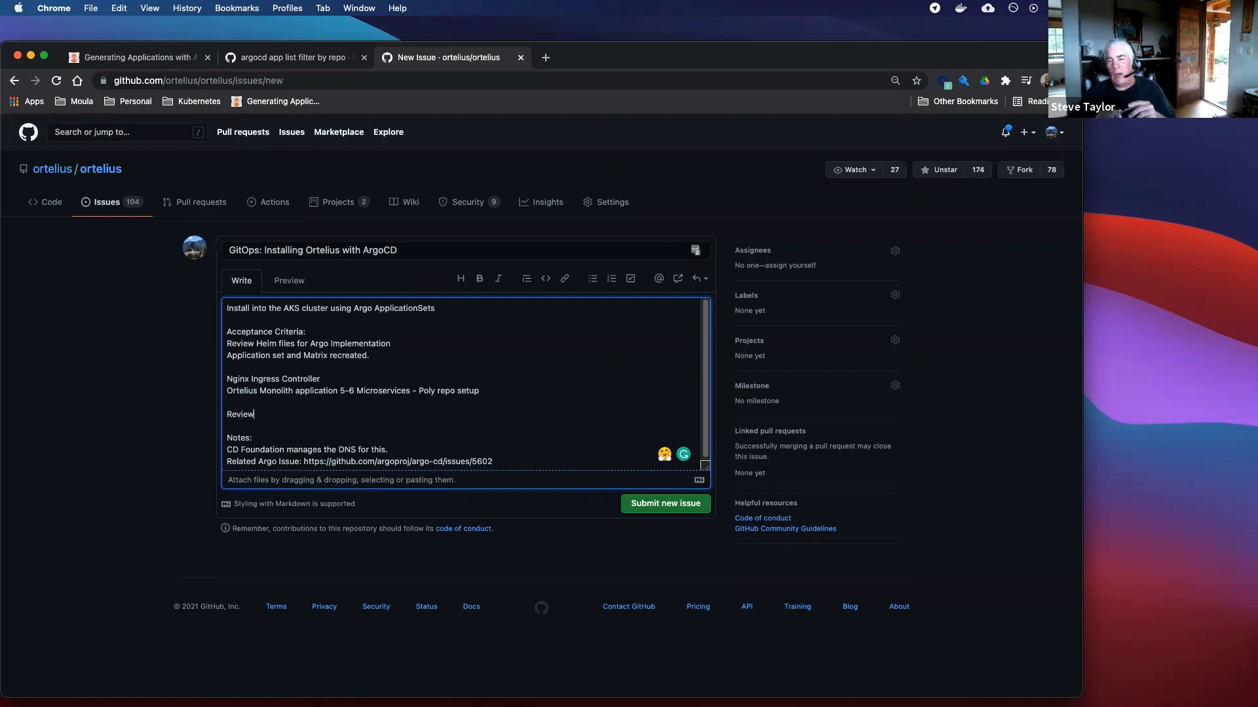
text(ers,)
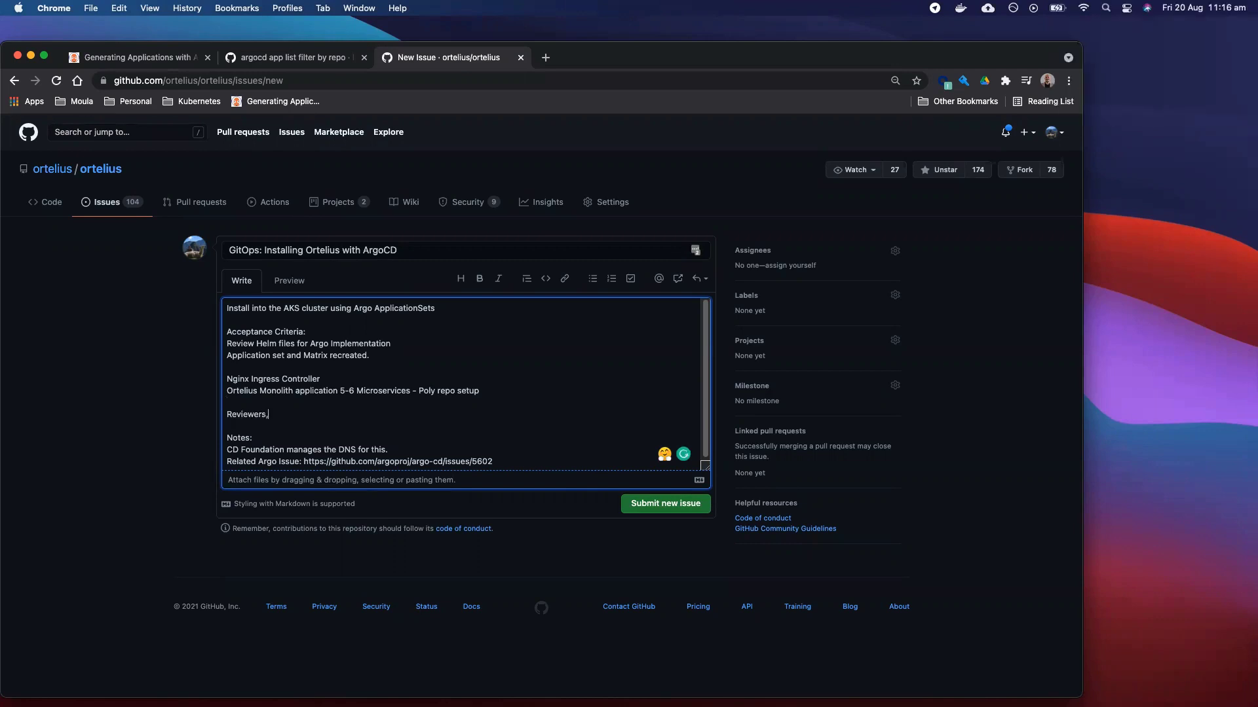
text( Approvers)
key(Return)
text(@)
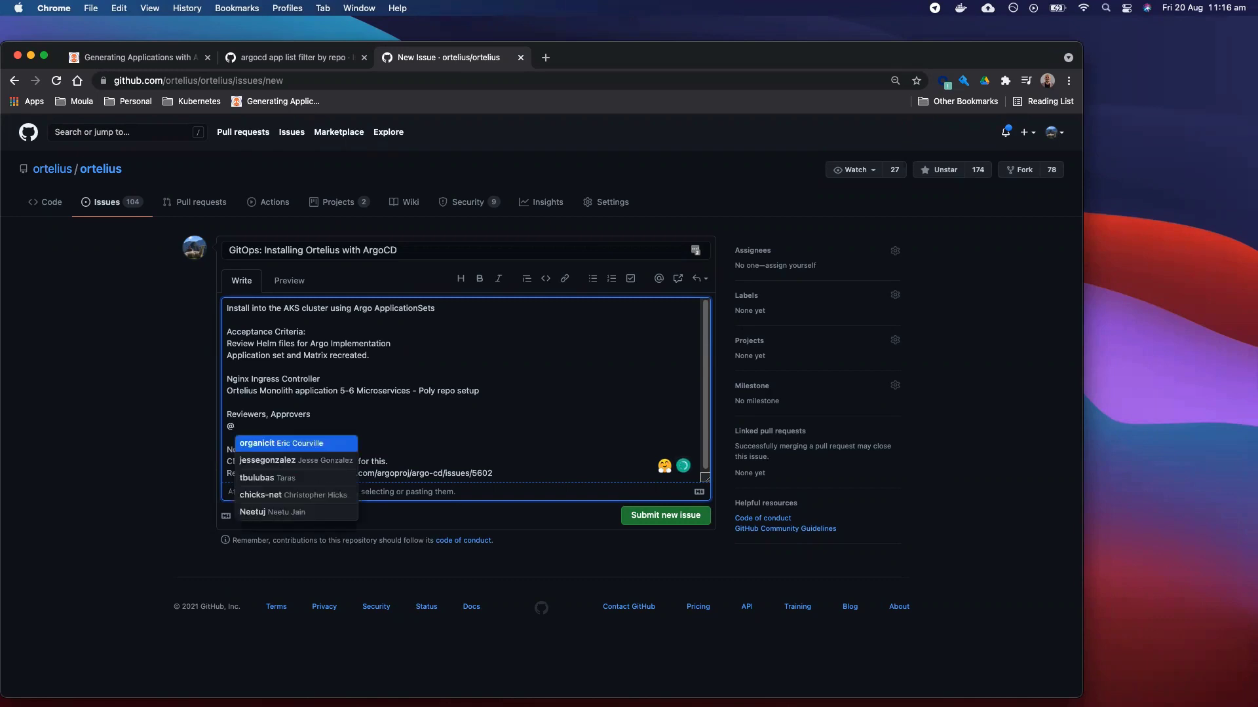
text(sbt)
key(Return)
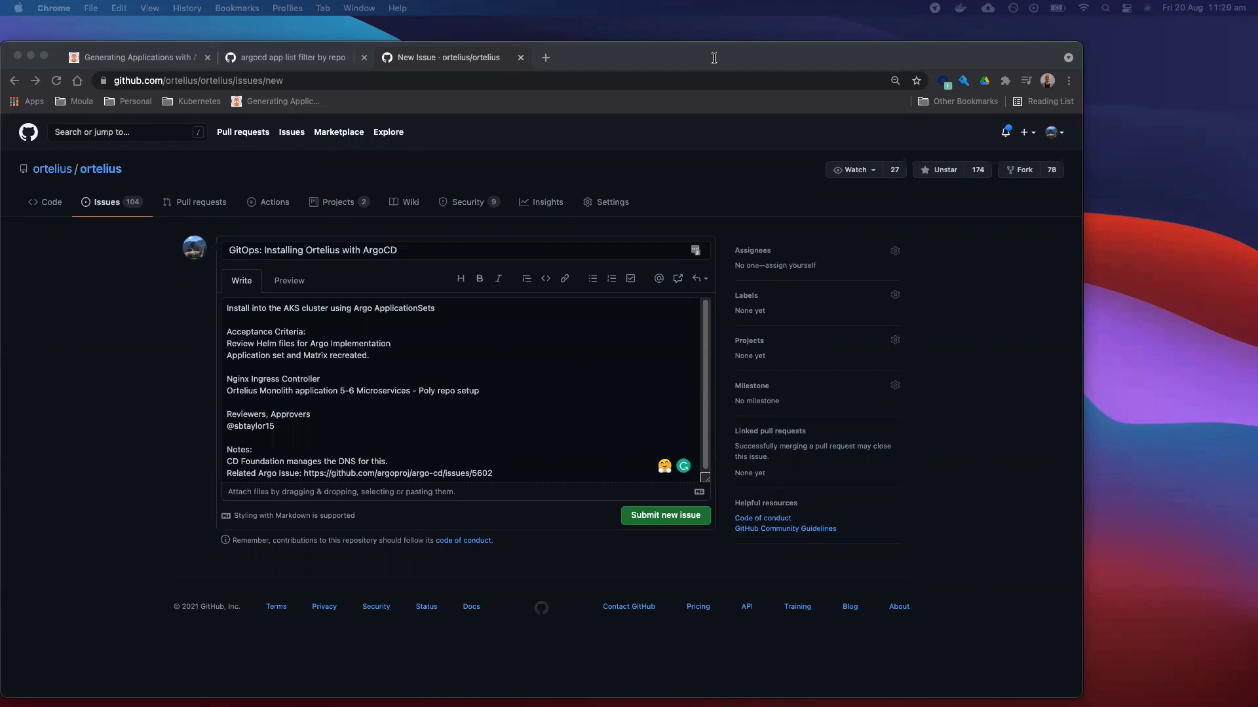
click(465, 365)
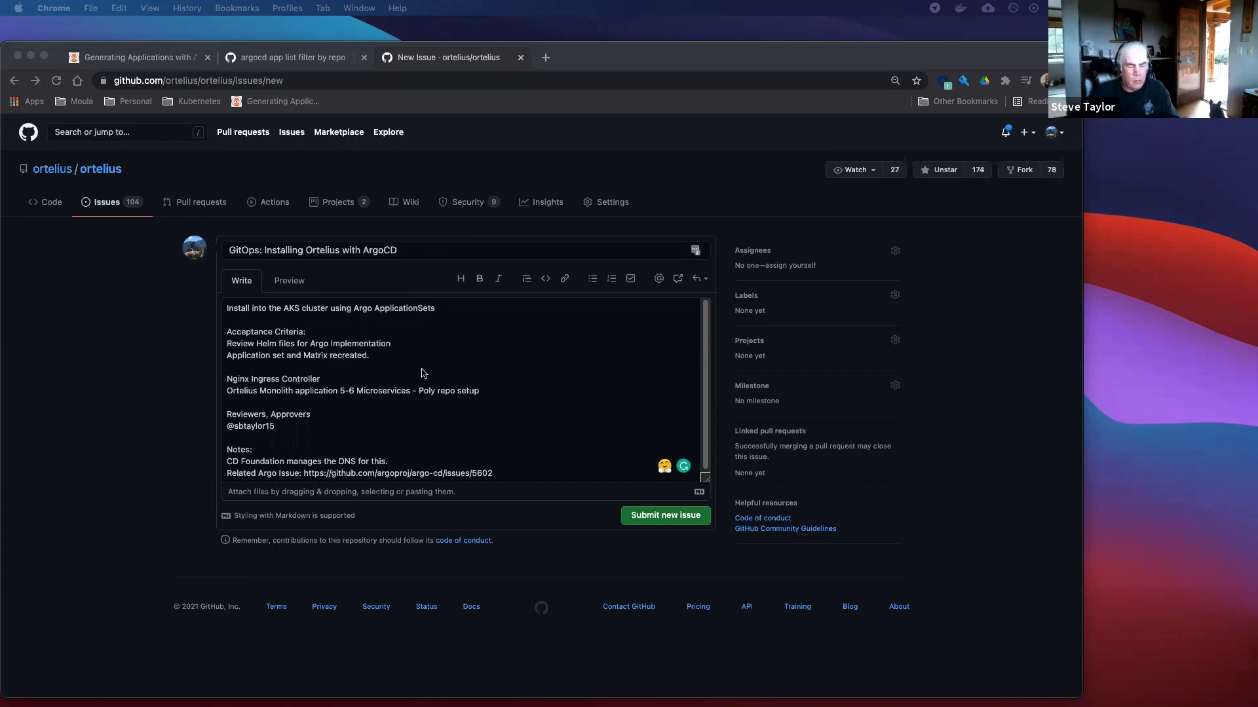
click(405, 385)
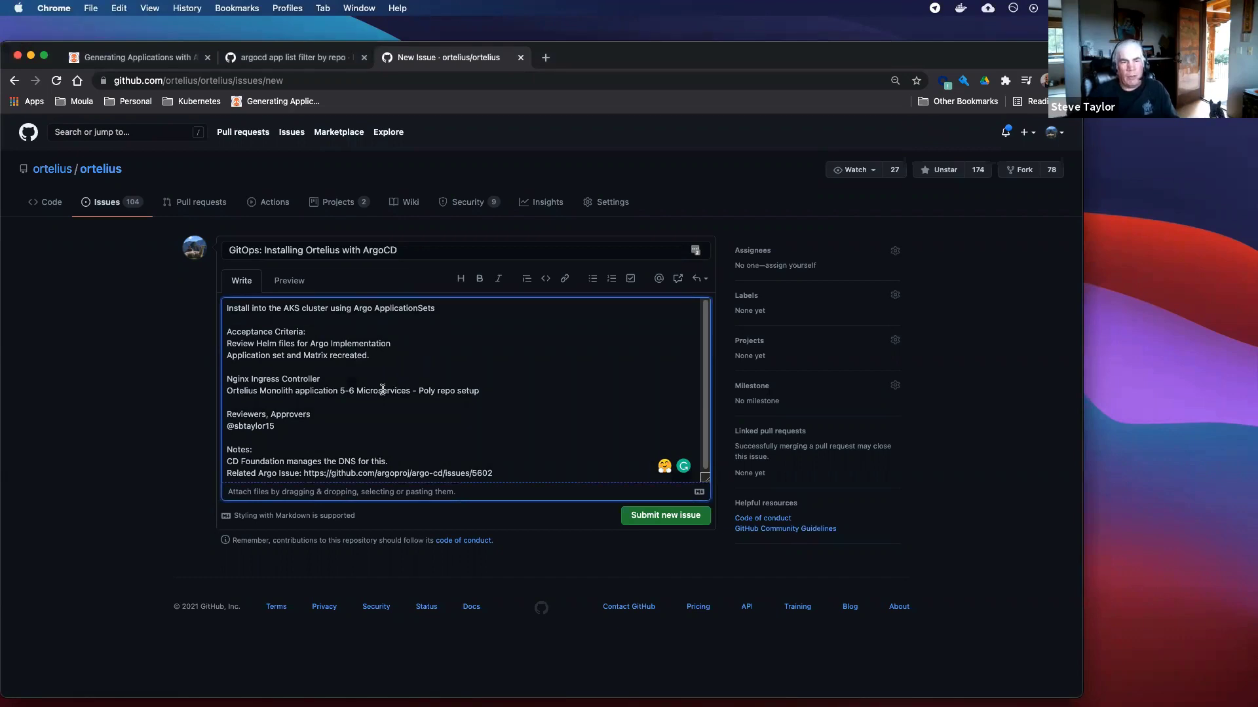
scroll(382, 389, down, 1)
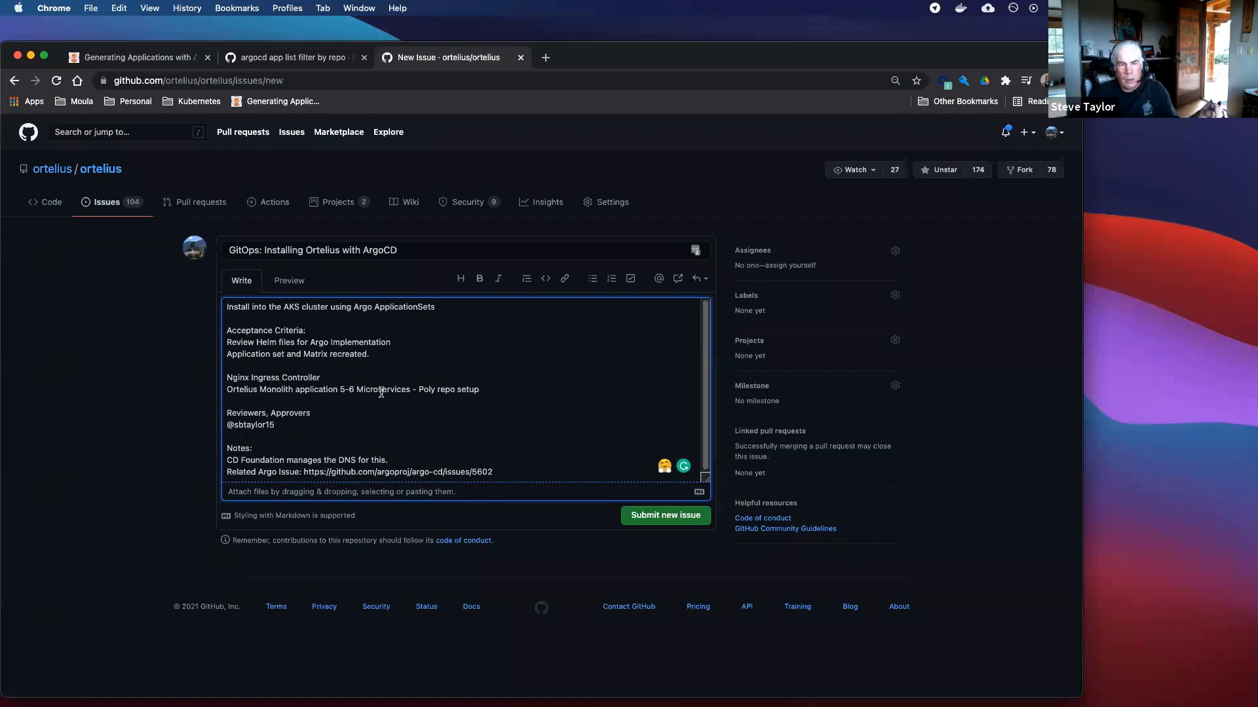
Submit the issue "GitOps: Installing Ortelius with ArgoCD" and copy the created issue's web address.
scroll(375, 394, up, 1)
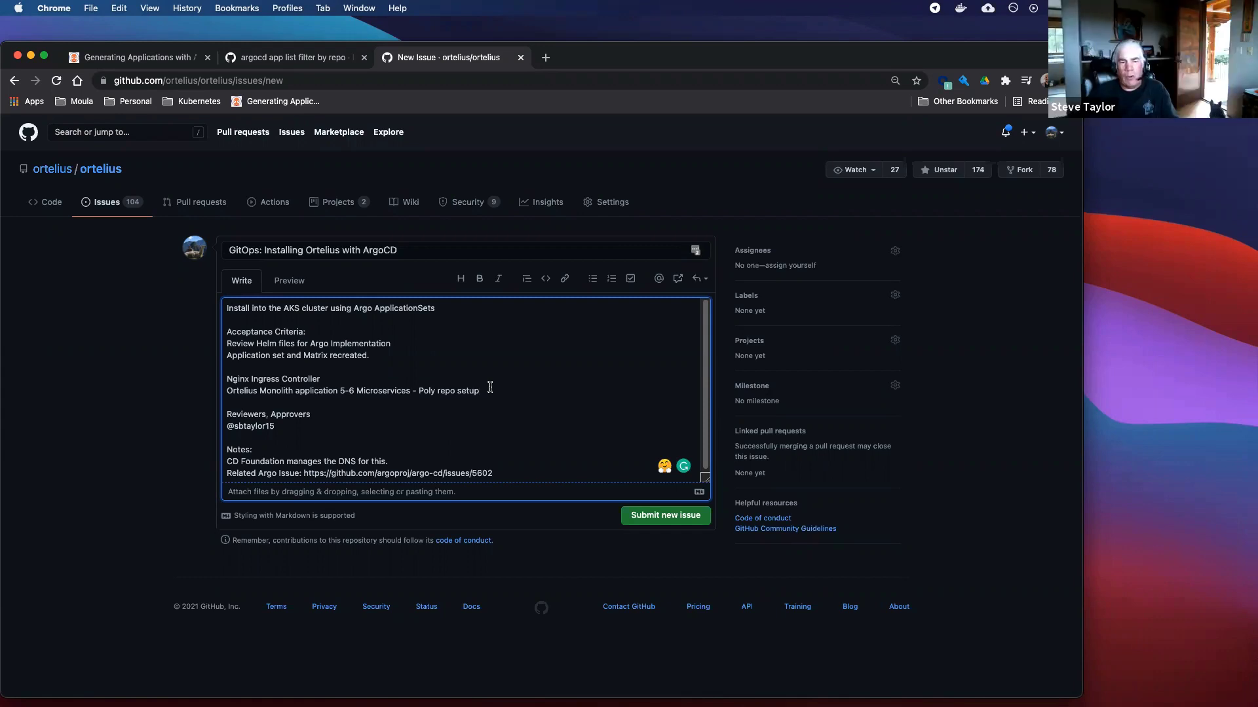
click(661, 515)
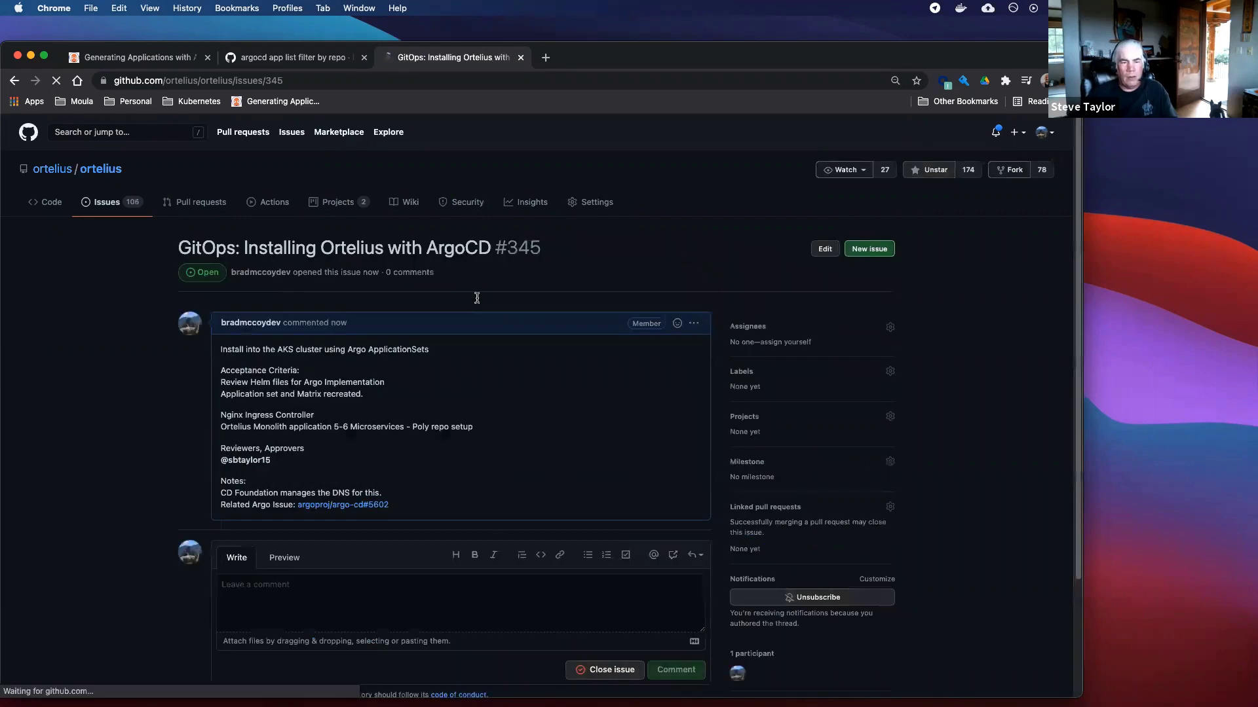
double_click(522, 247)
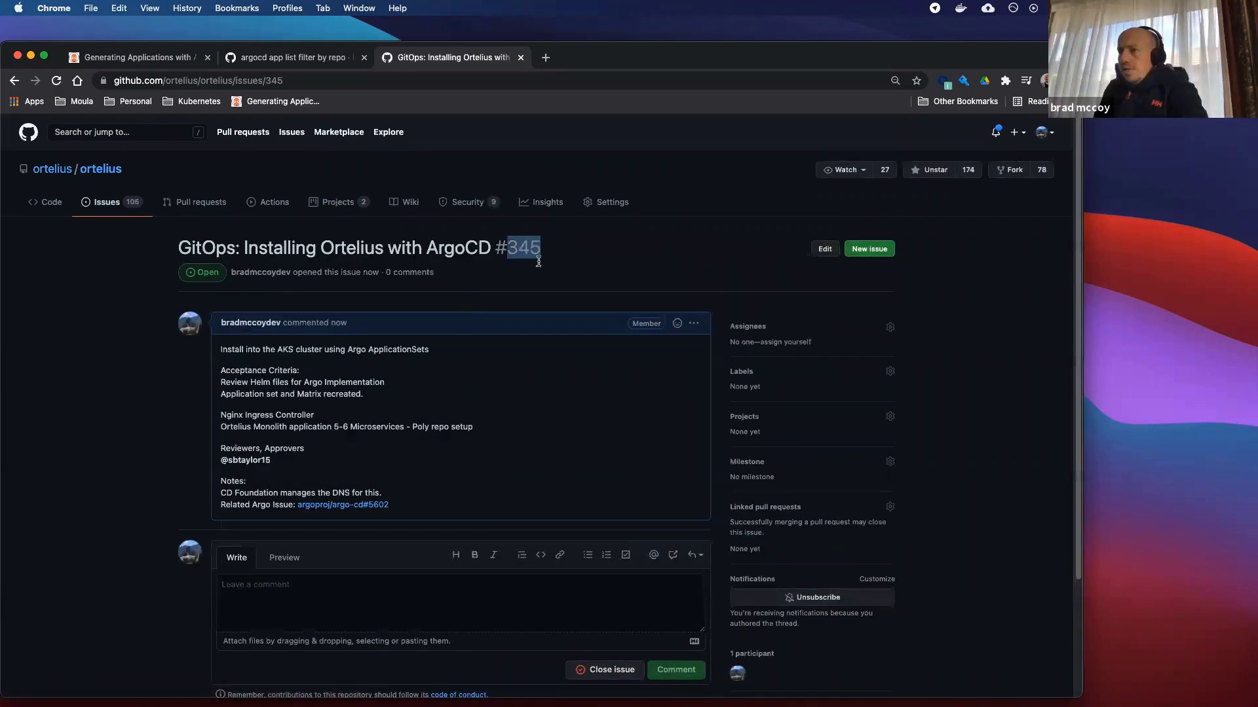
click(275, 80)
right_click(277, 80)
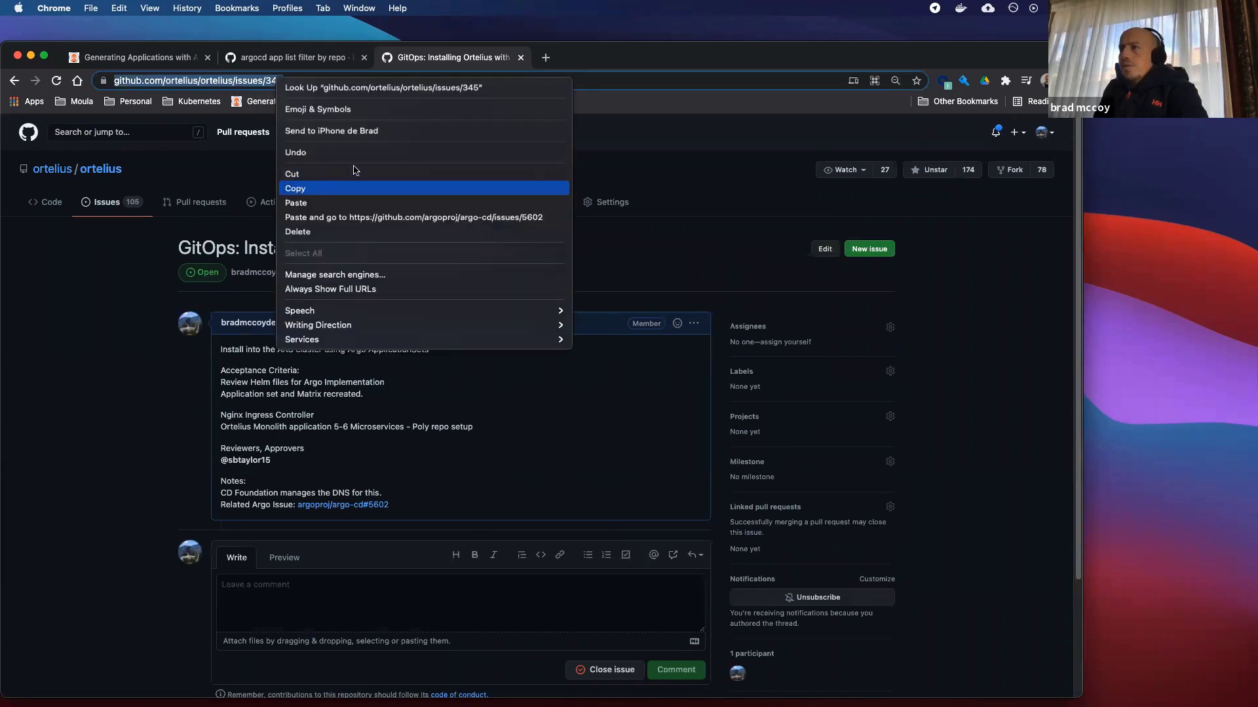
click(326, 188)
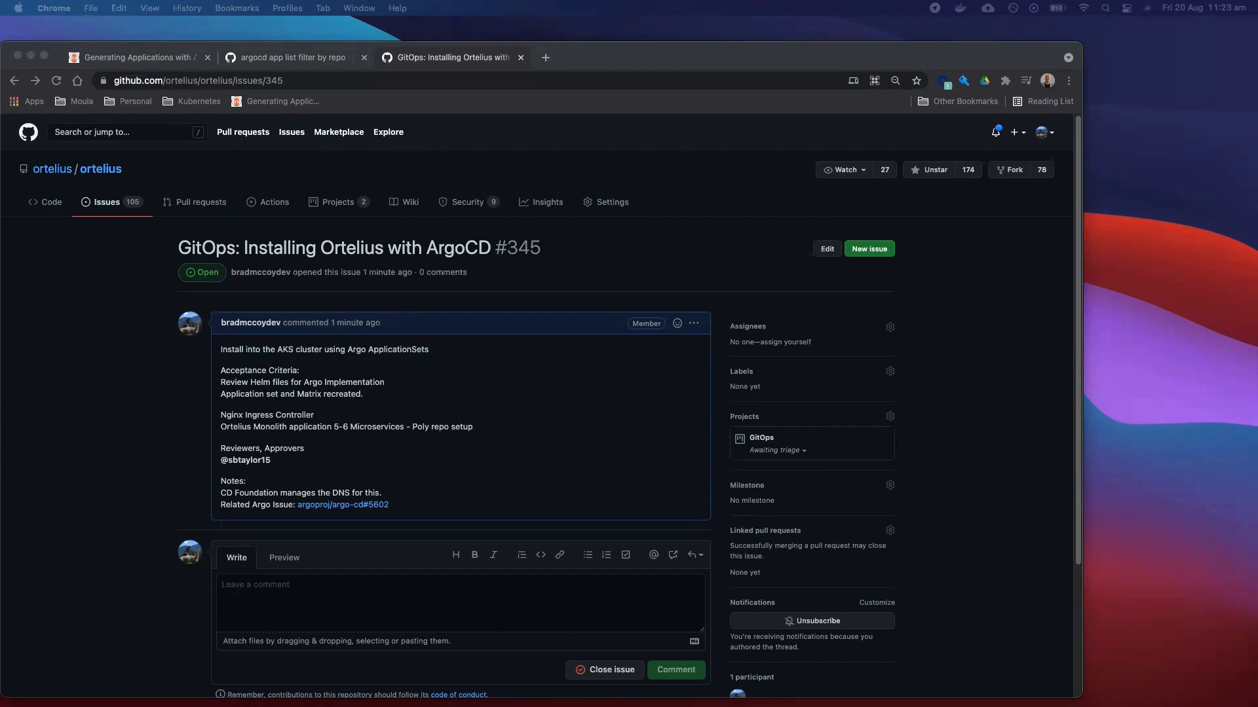
Reopen the Argo Events Slack Trigger page and read it from the prerequisites through Slack app creation to parameterization.
scroll(91, 379, down, 1)
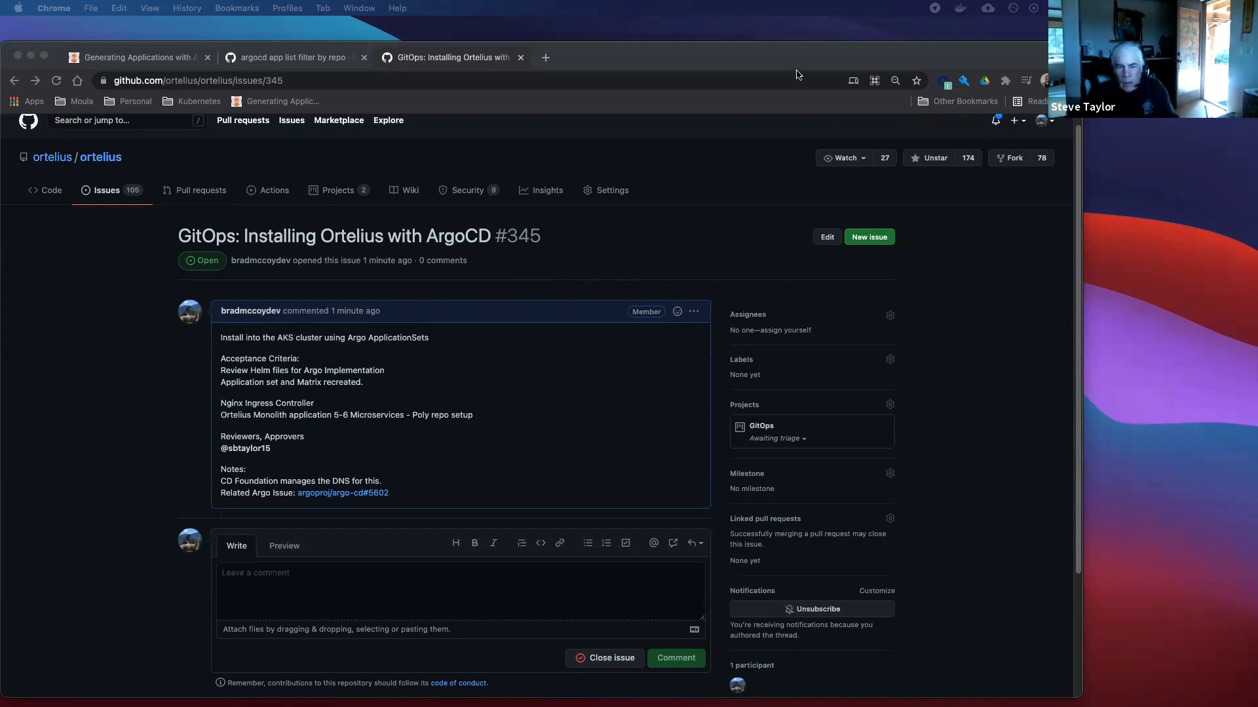
key(super+shift+t)
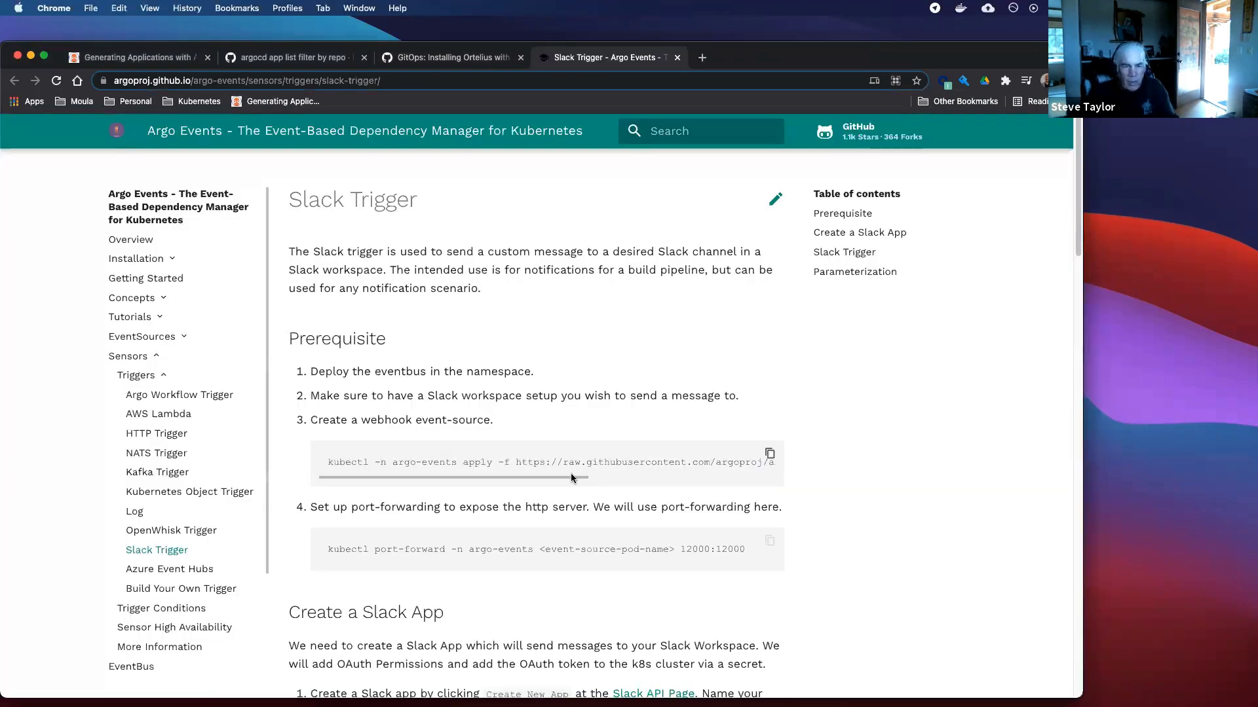
mouse_move(575, 479)
mouse_down()
mouse_move(768, 487)
mouse_move(552, 487)
mouse_up()
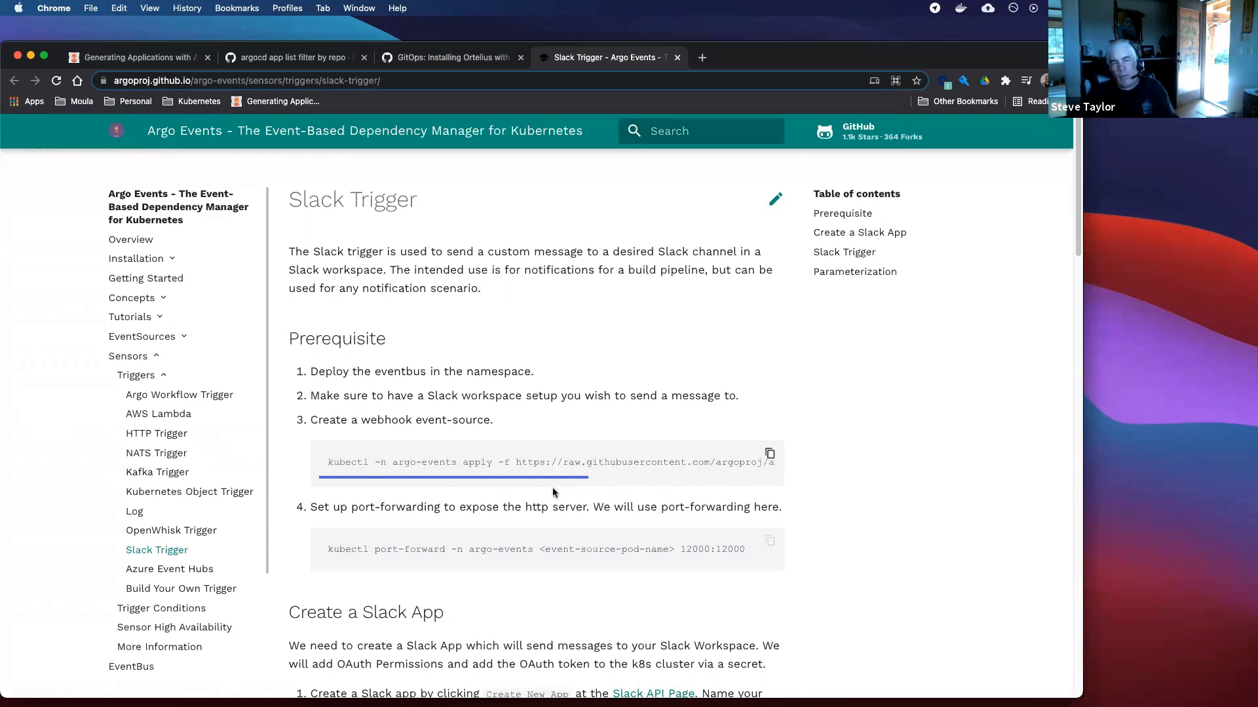
scroll(549, 484, down, 5)
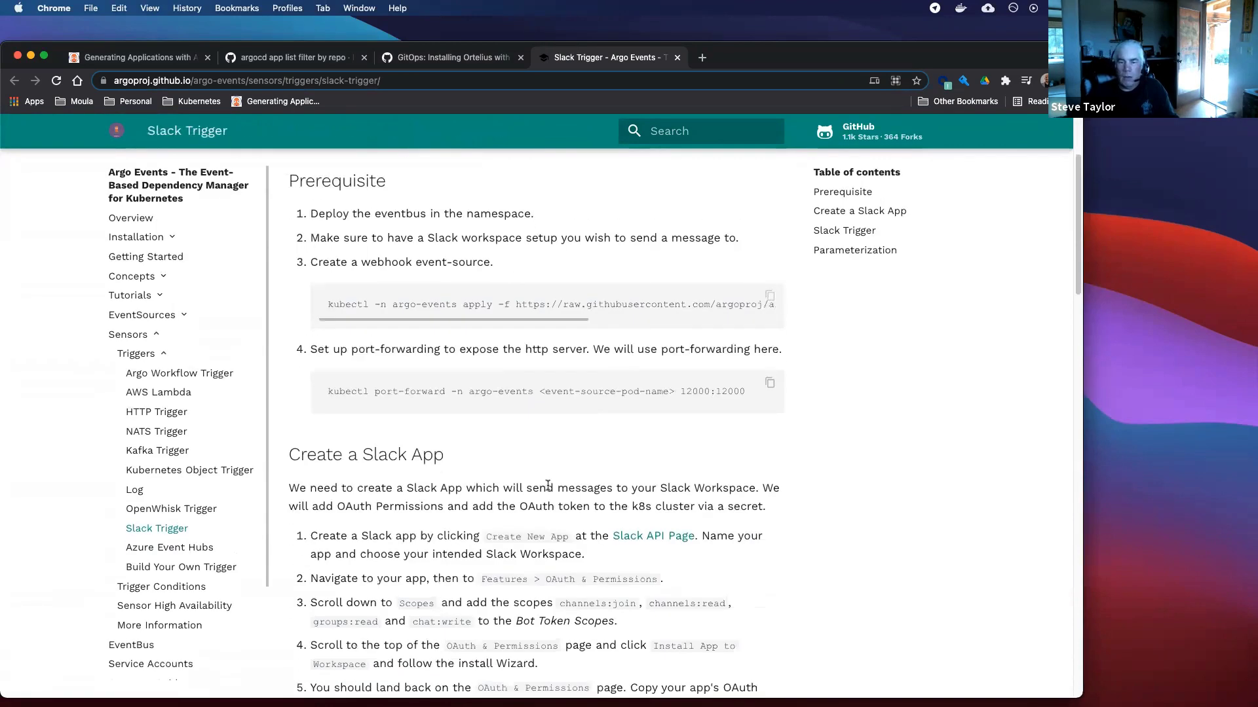
scroll(548, 489, down, 4)
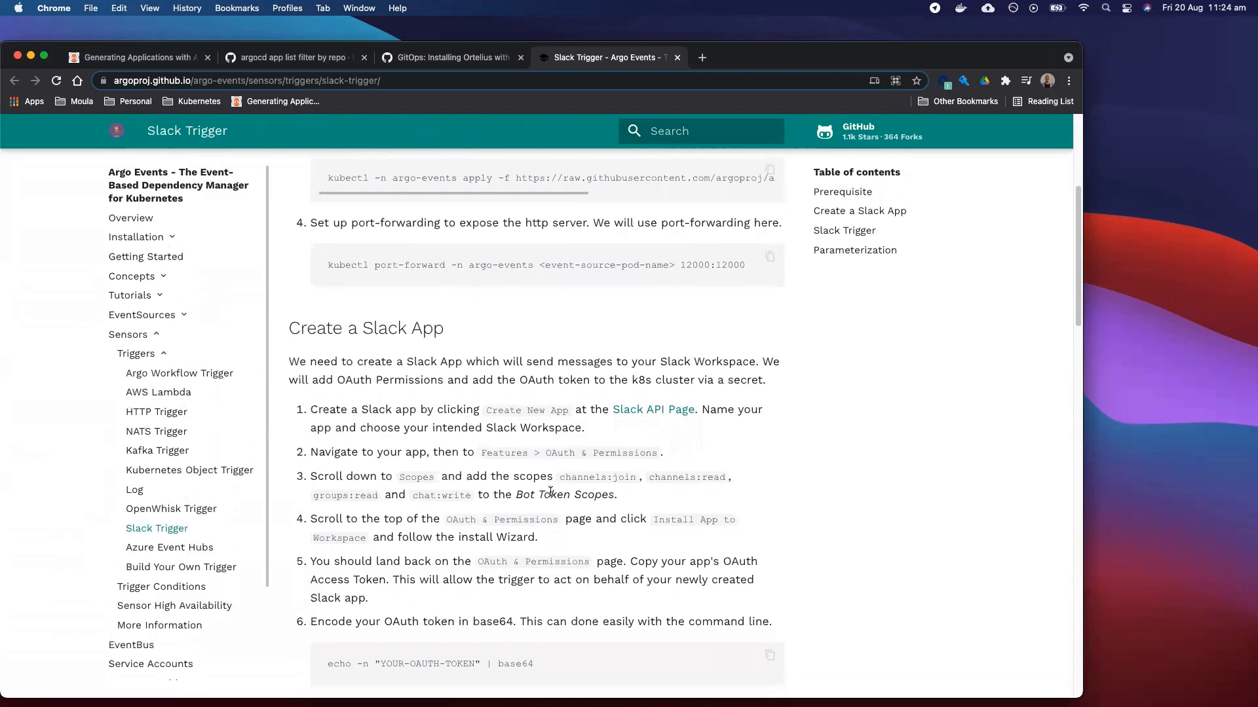
scroll(556, 494, down, 10)
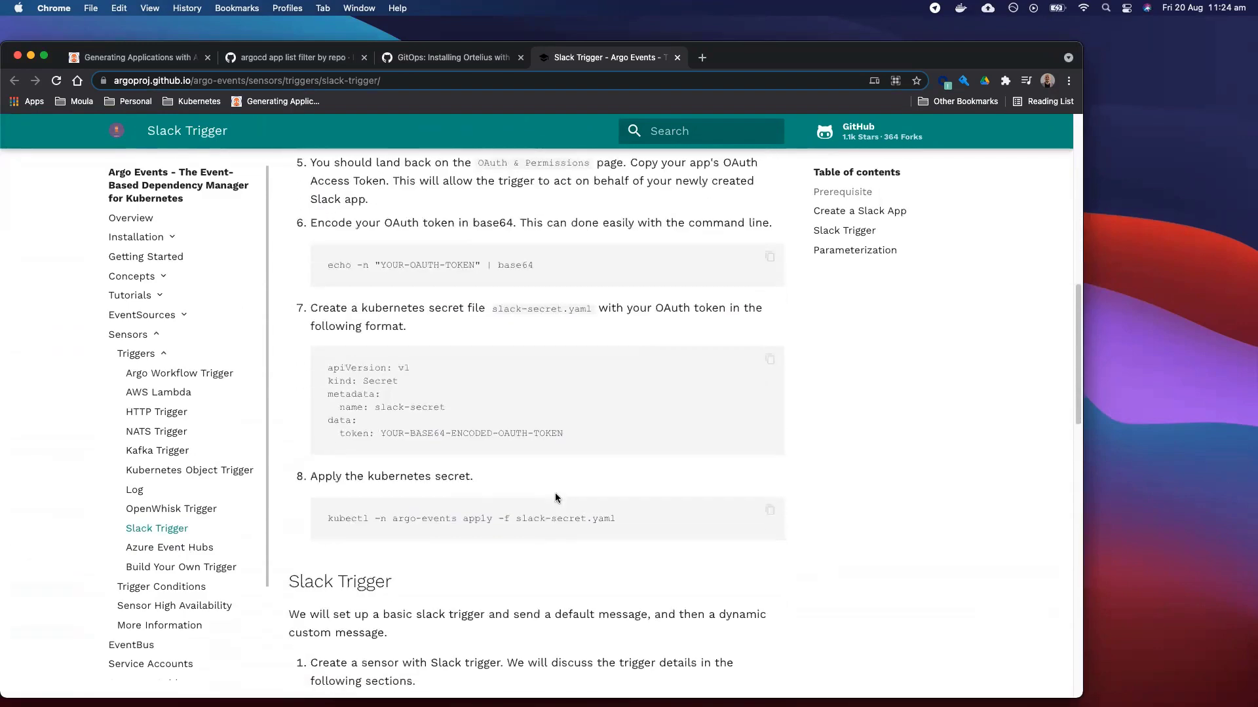
scroll(555, 498, down, 4)
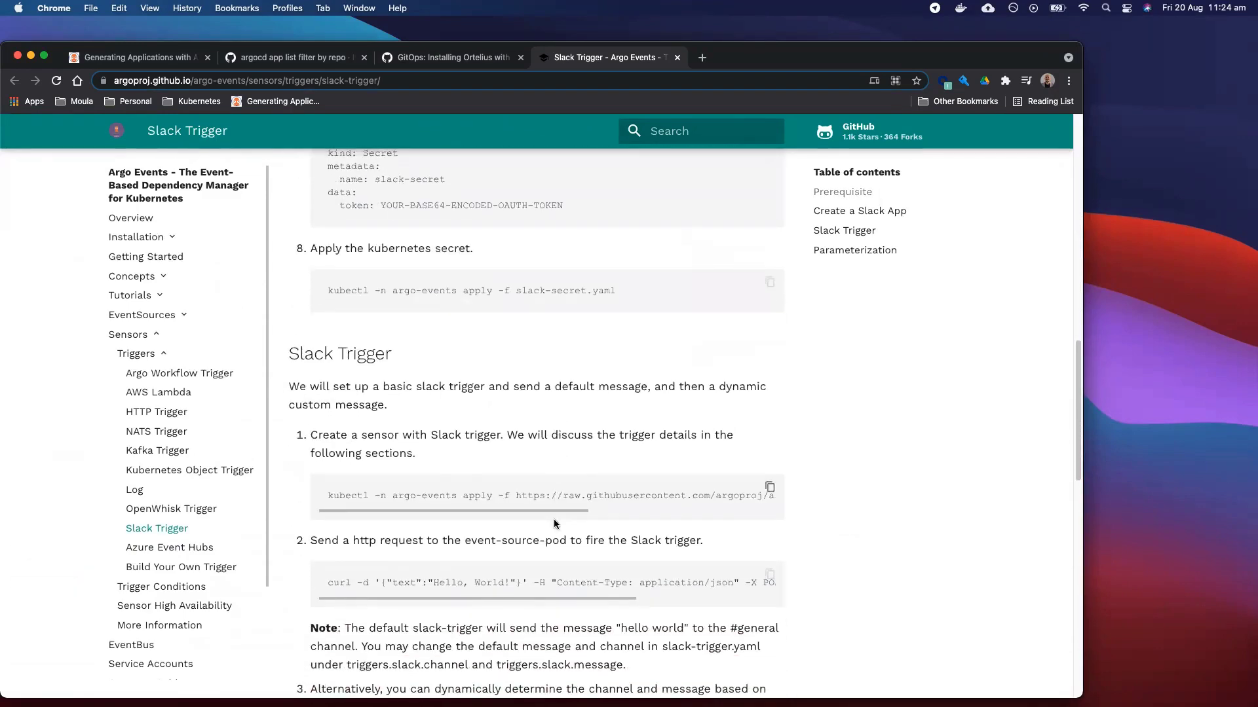
scroll(576, 524, down, 1)
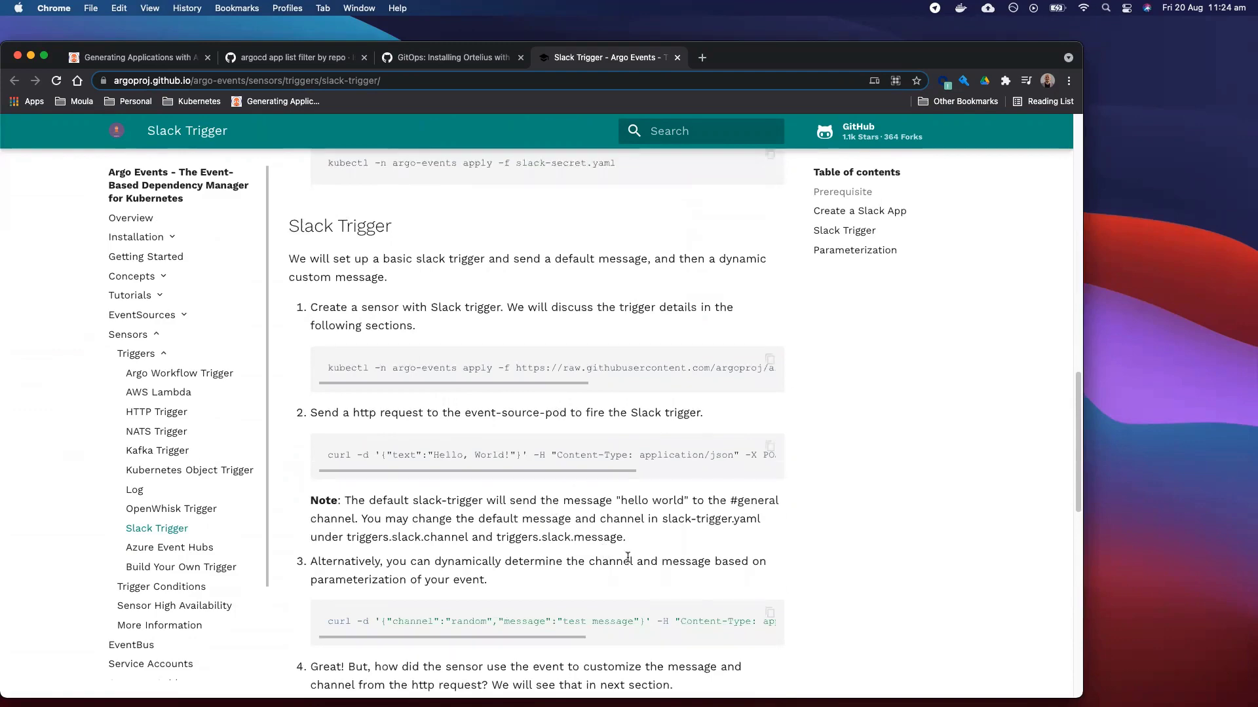
scroll(627, 557, down, 3)
scroll(628, 557, down, 8)
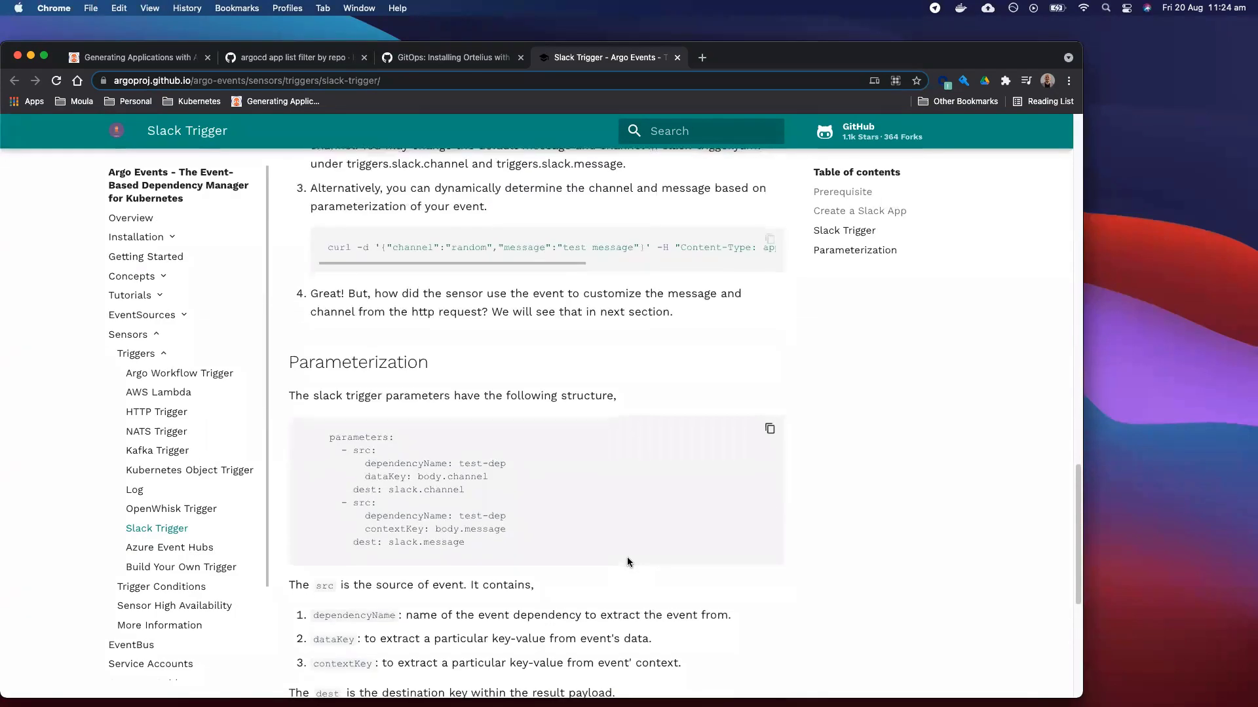
scroll(628, 560, down, 5)
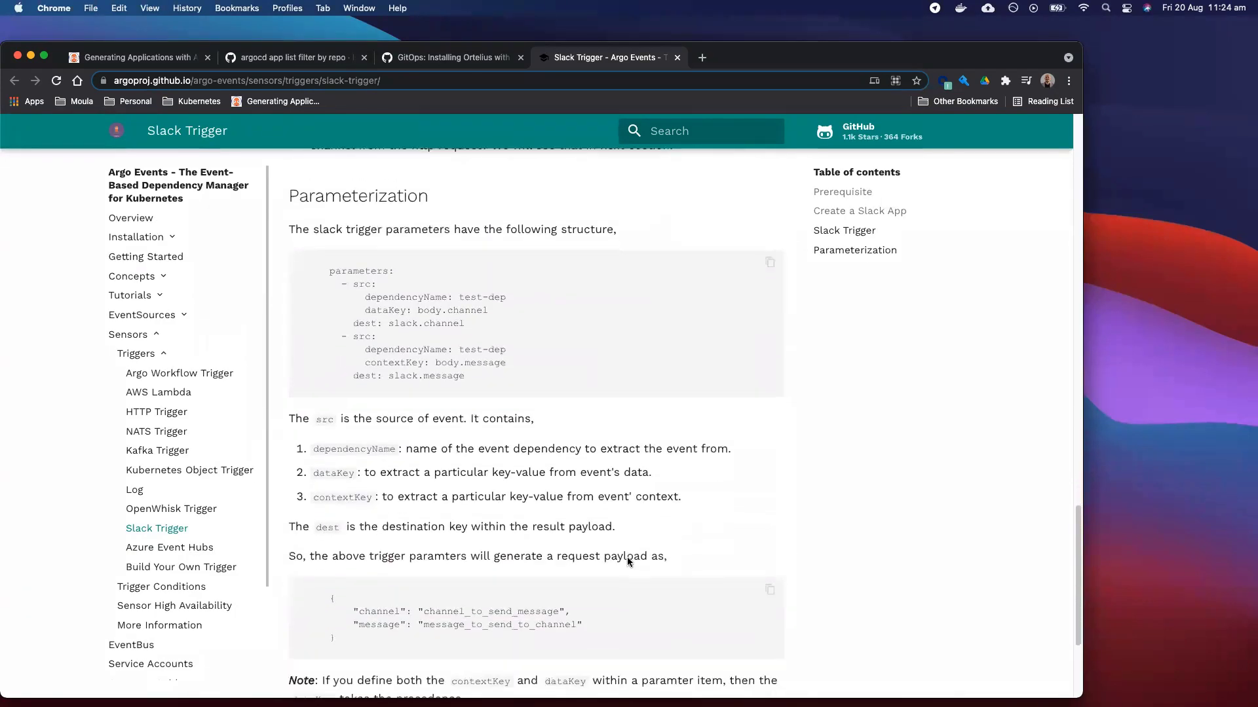
scroll(628, 562, down, 1)
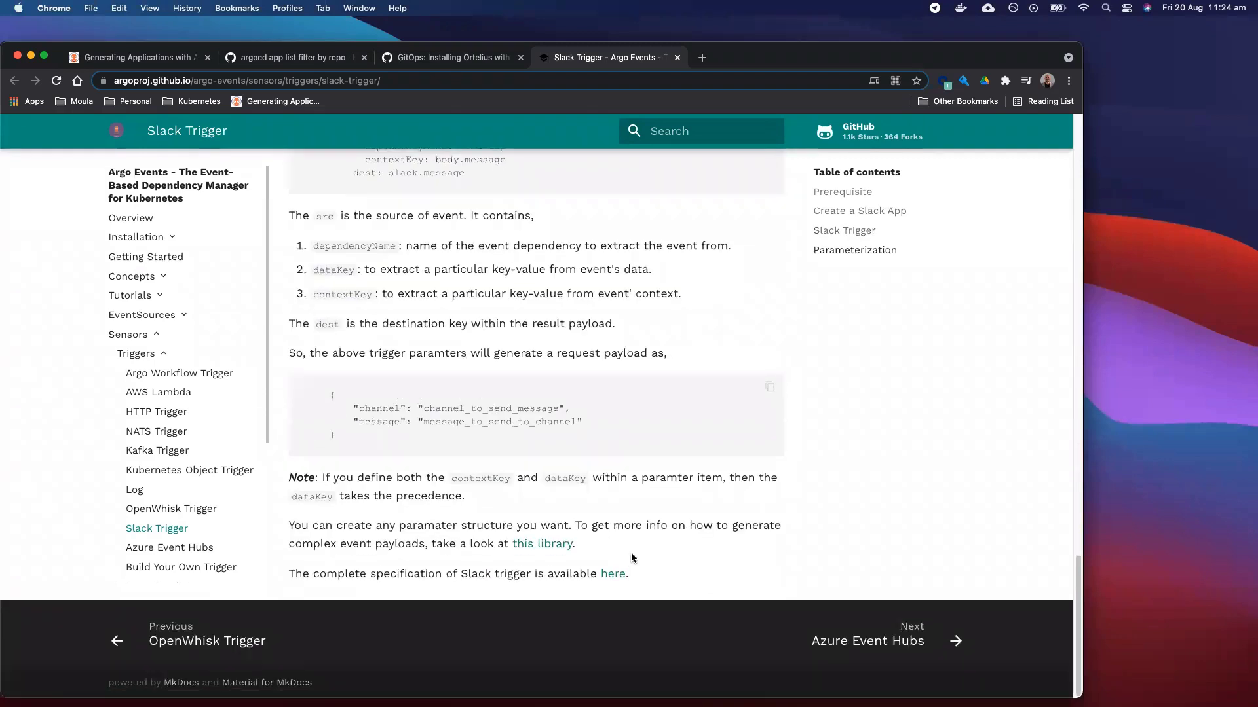
Return to the Slack Trigger section and inspect the rest of the curl command that sends the HTTP request to the event-source pod.
scroll(631, 555, up, 2)
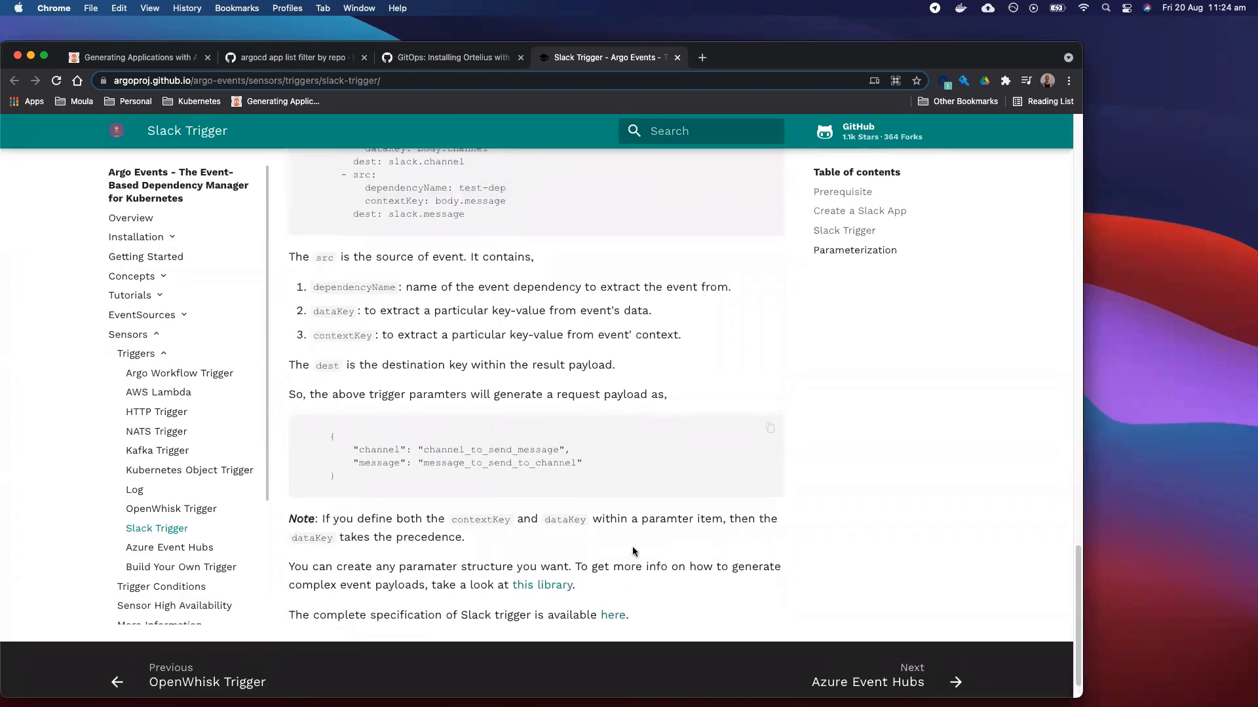
scroll(631, 546, up, 10)
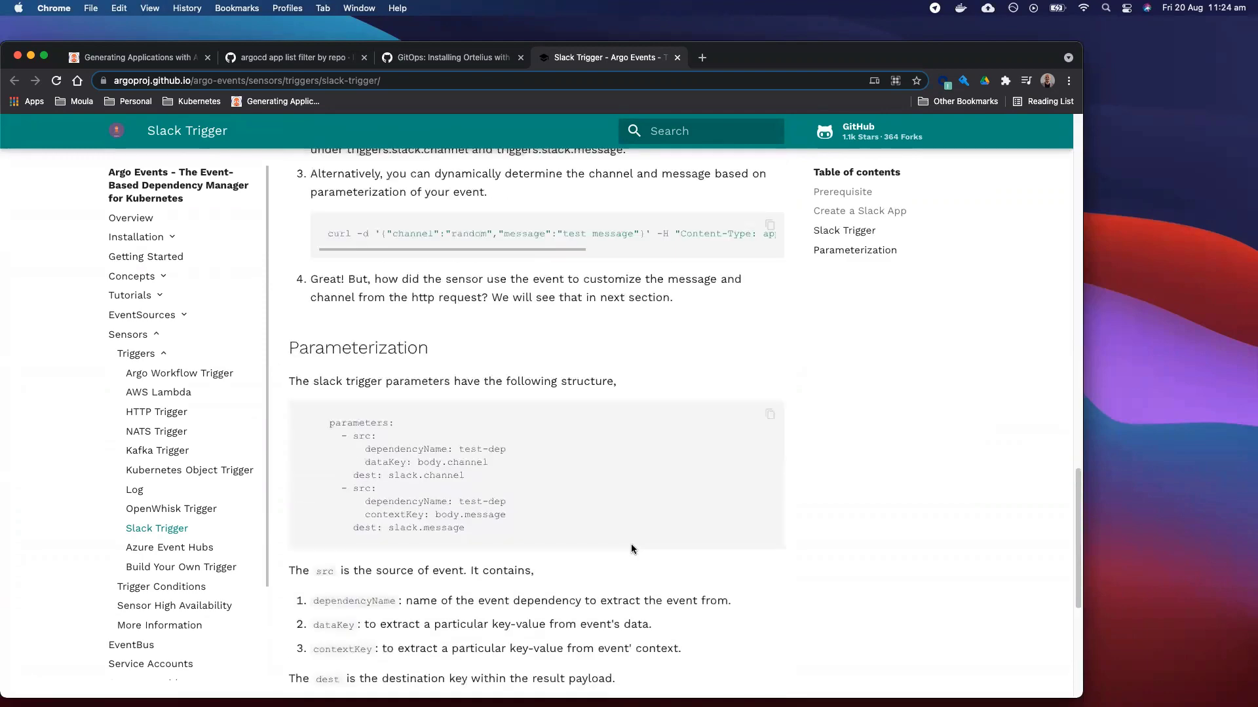
scroll(631, 548, up, 2)
scroll(588, 514, up, 4)
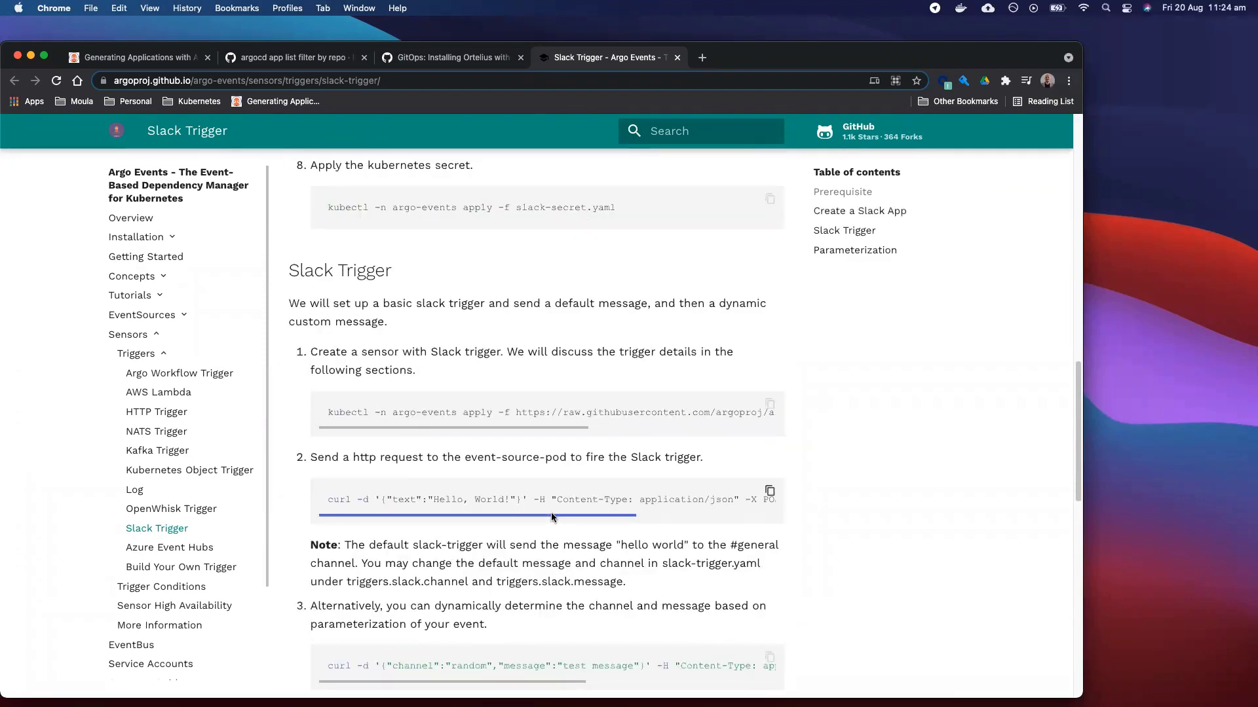
drag(557, 514, 711, 513)
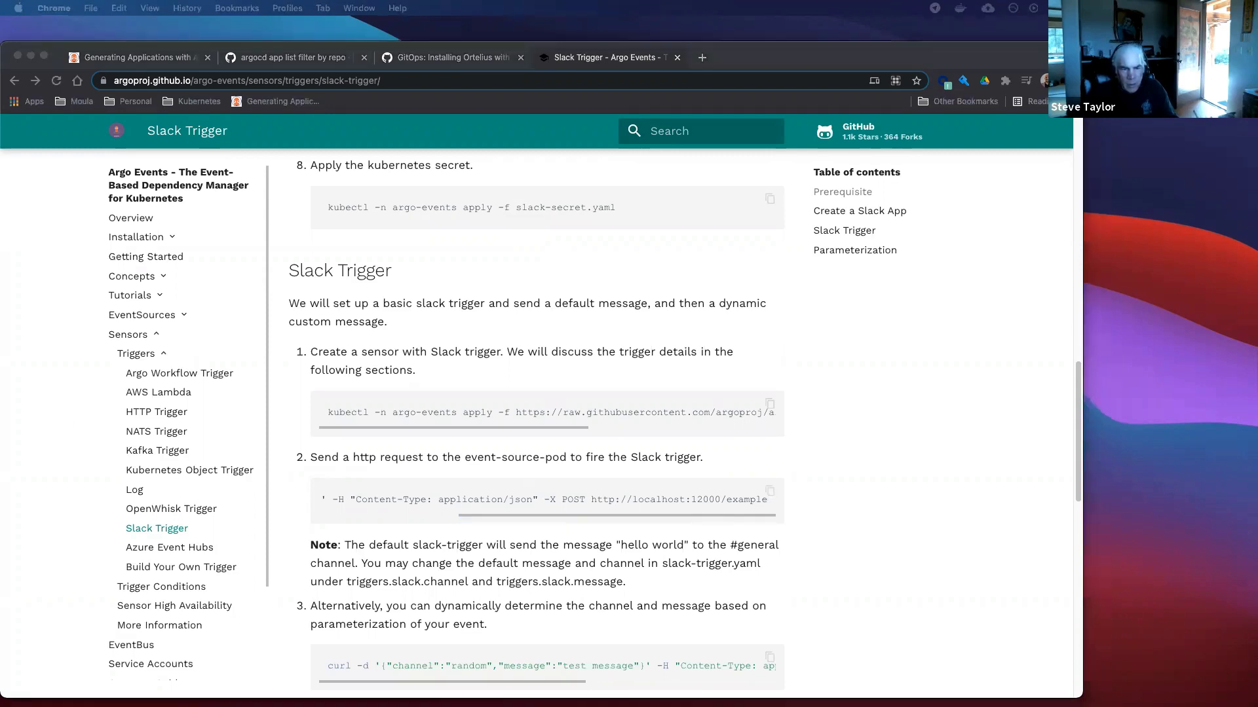
Open the HTTP Trigger documentation in a separate tab and examine the REST API Calls section's server code and deployment steps.
shift+super+click(157, 412)
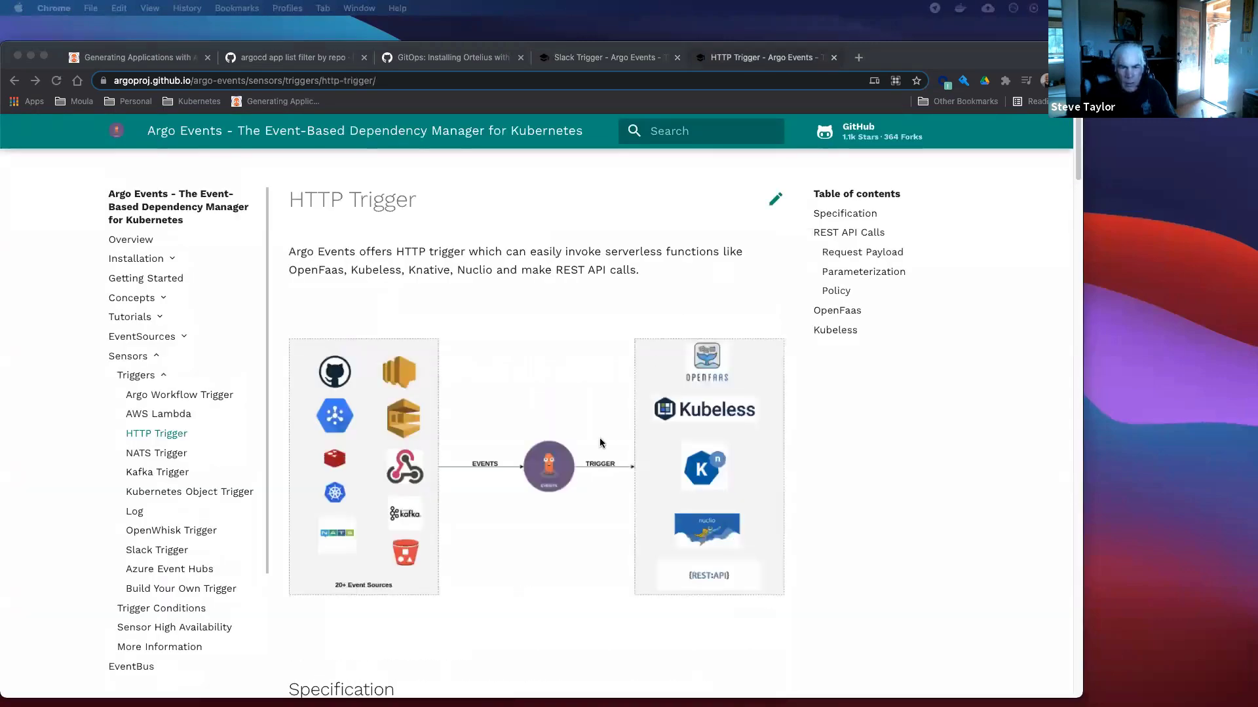
scroll(599, 443, down, 6)
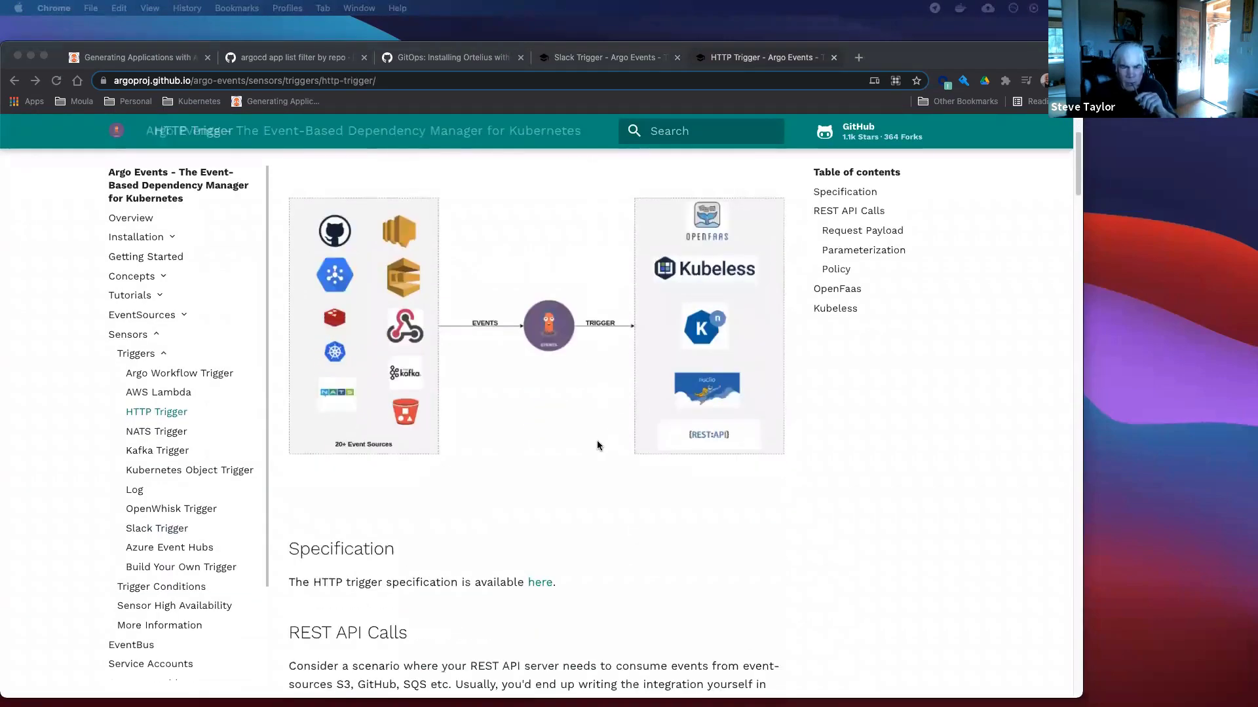
scroll(595, 445, down, 5)
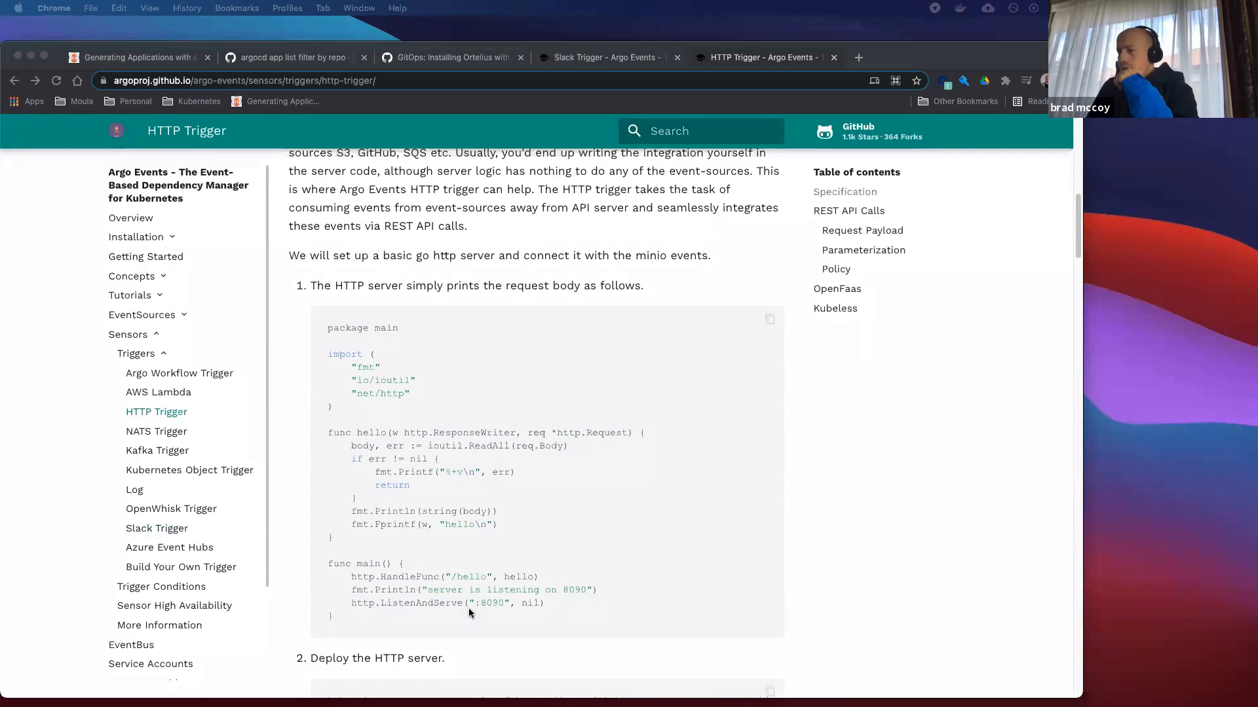
scroll(460, 615, down, 1)
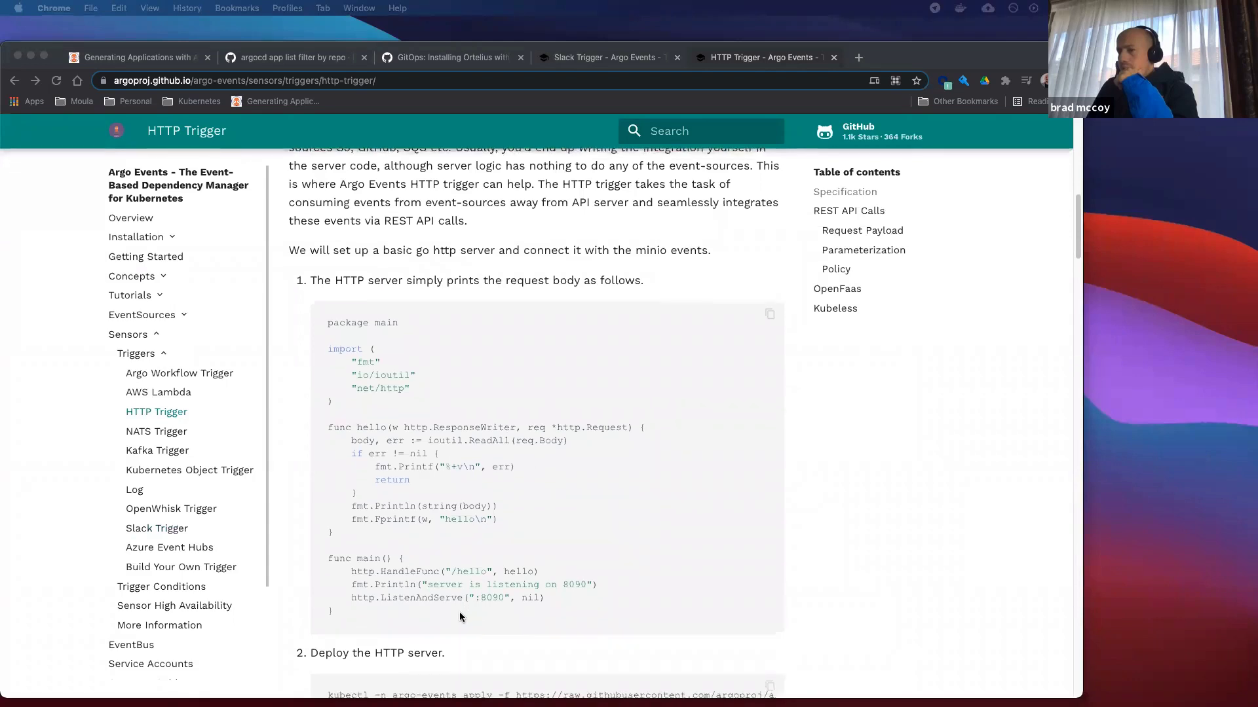
scroll(459, 609, down, 2)
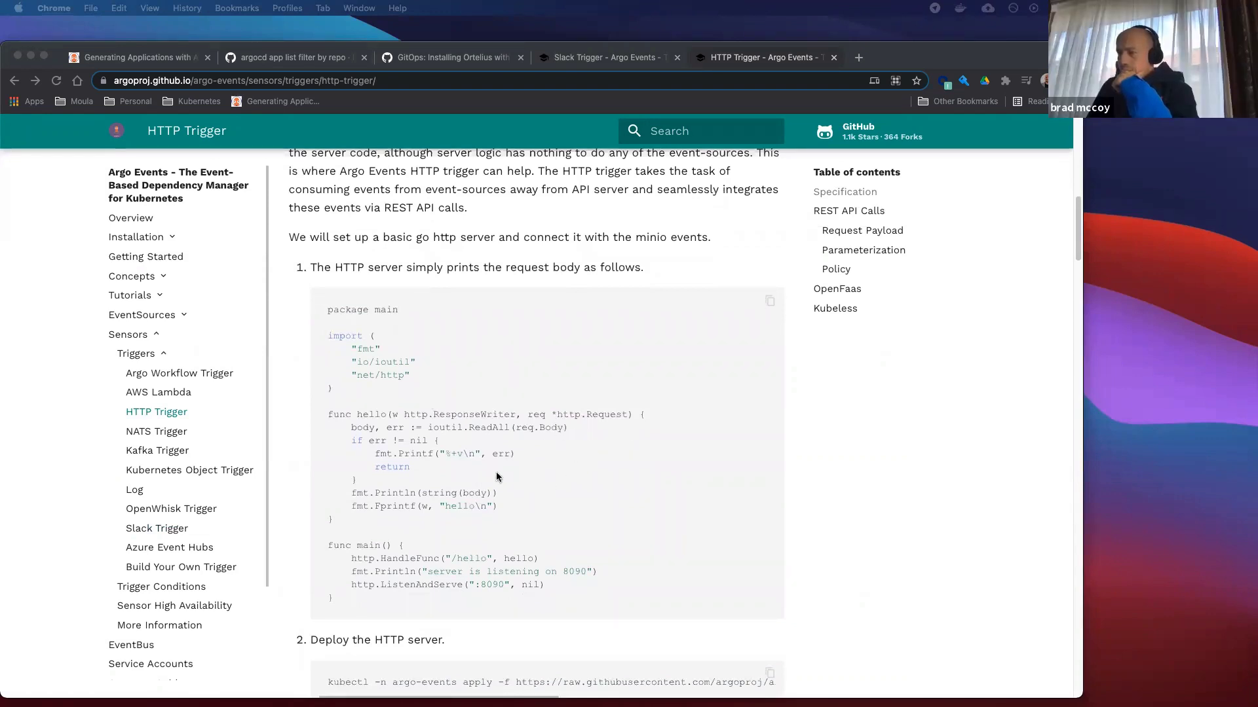
scroll(497, 476, down, 2)
scroll(496, 480, down, 2)
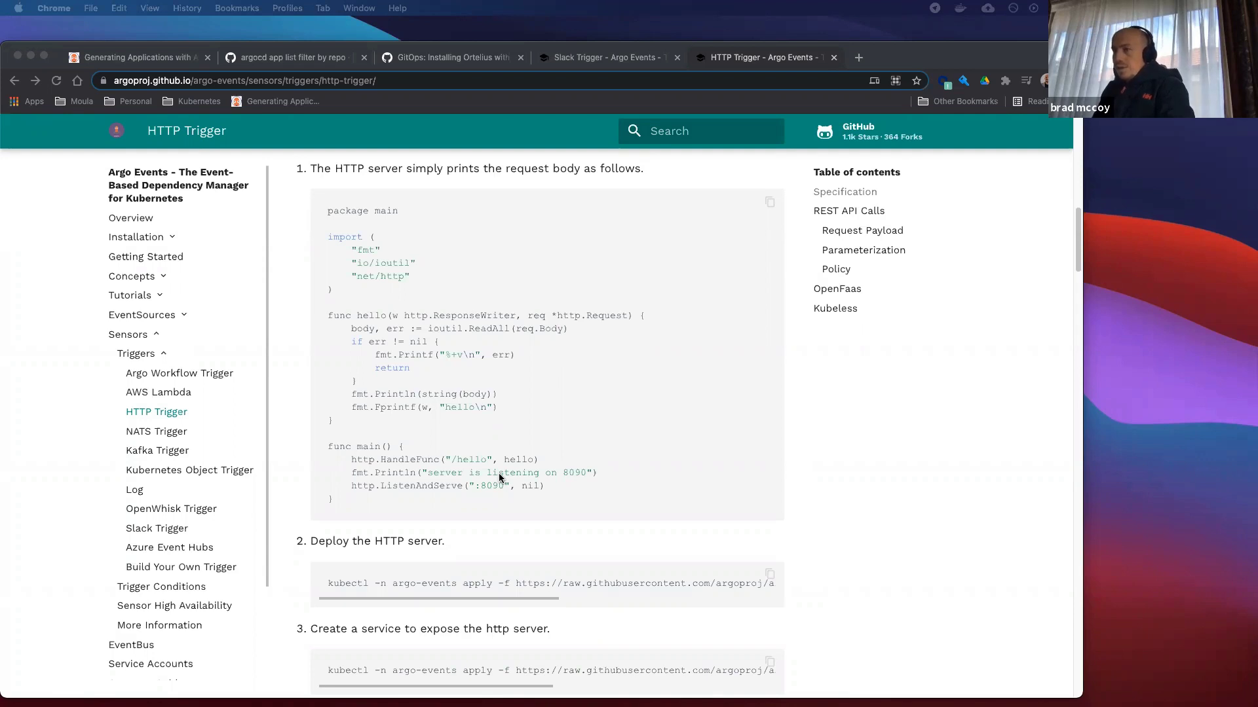
scroll(505, 482, up, 3)
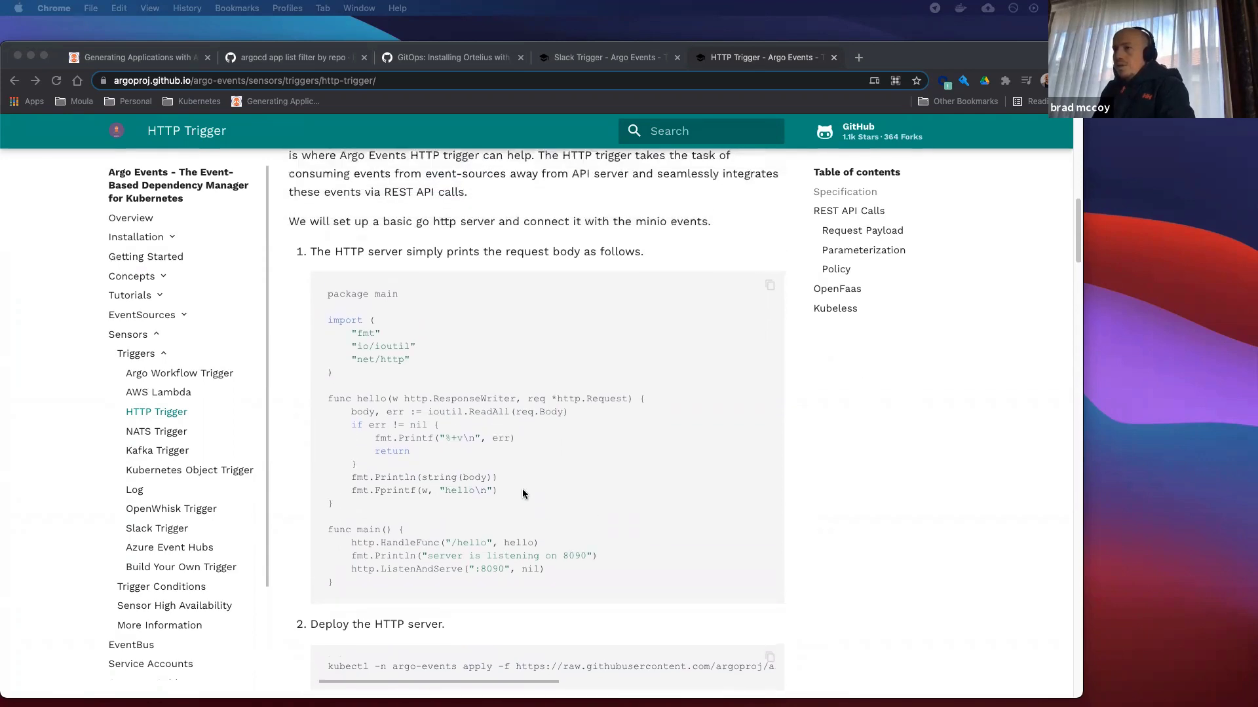
scroll(520, 491, down, 2)
scroll(523, 493, down, 5)
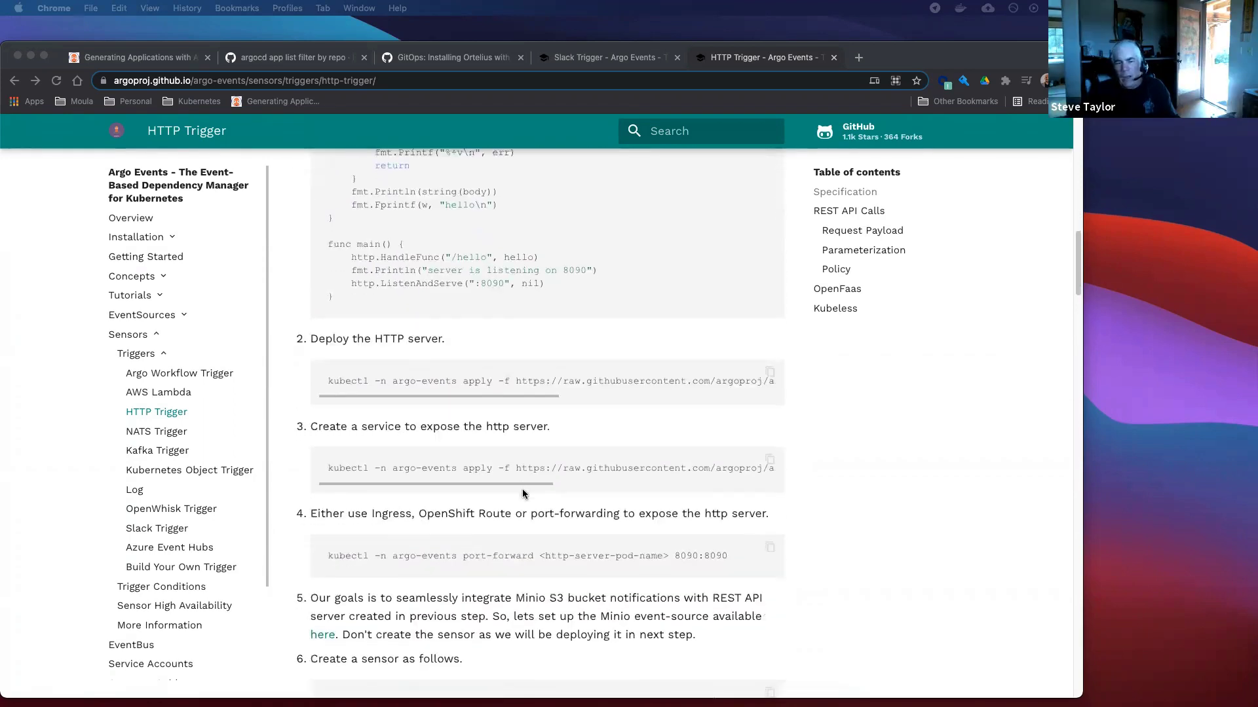
scroll(521, 500, down, 1)
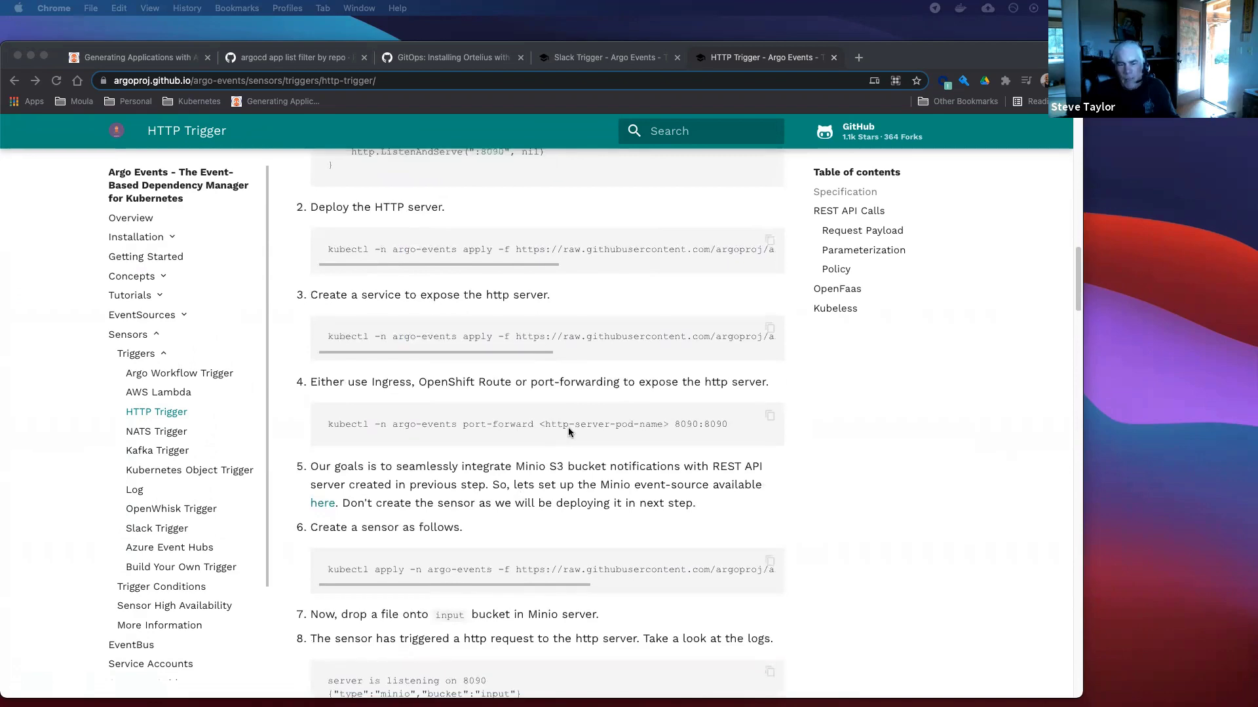
Examine the HTTP trigger's Request Payload, Parameterization and Policy sections, continuing to the OpenFaas example.
scroll(560, 470, down, 3)
scroll(553, 492, down, 5)
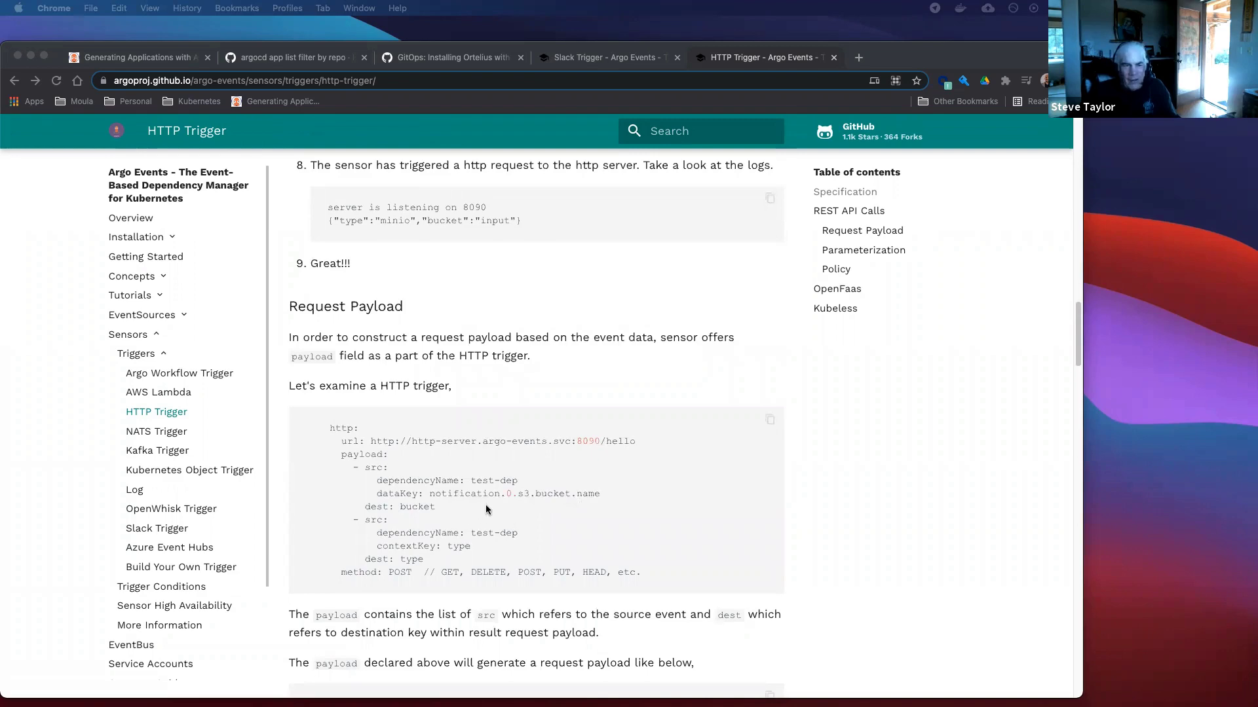
scroll(465, 506, down, 1)
scroll(491, 523, down, 6)
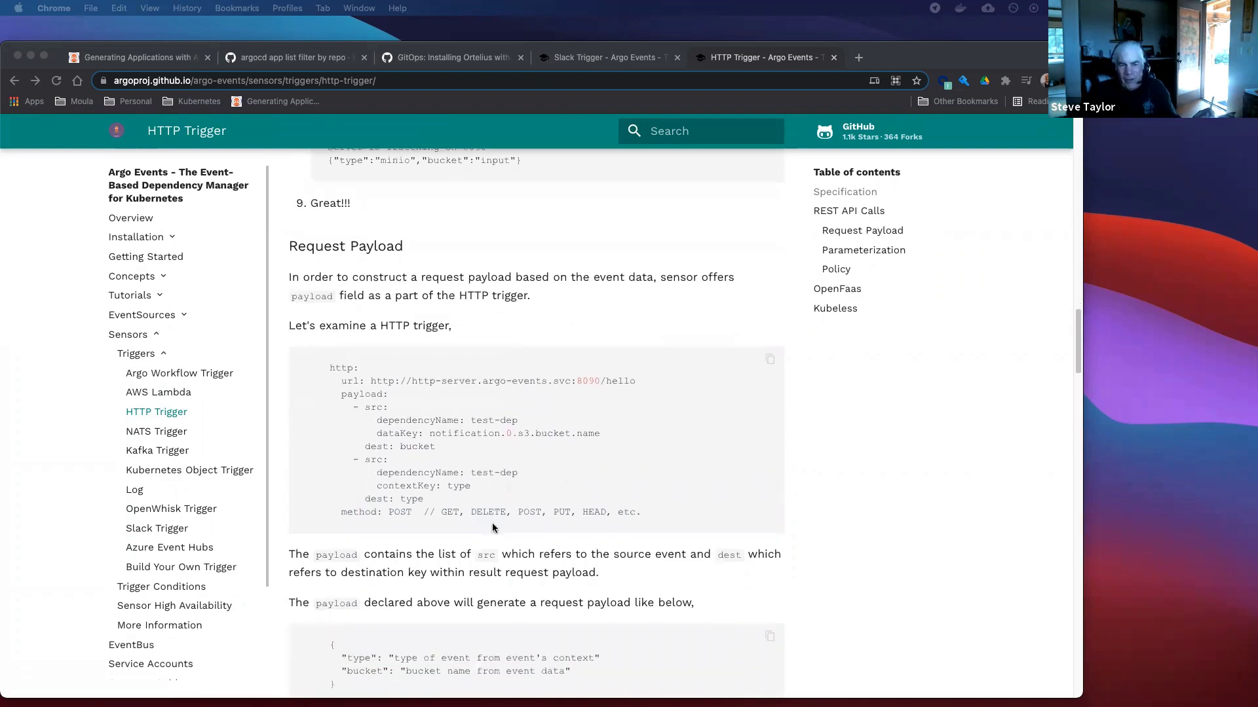
scroll(494, 532, down, 8)
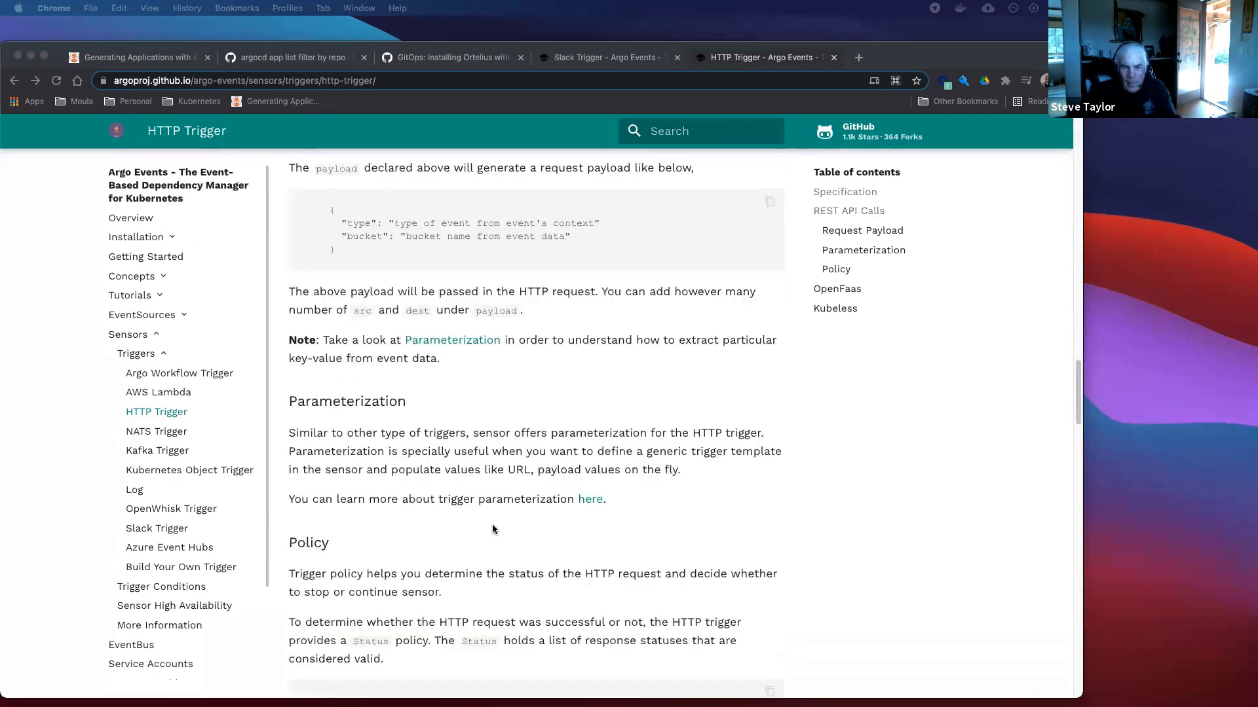
scroll(494, 536, down, 2)
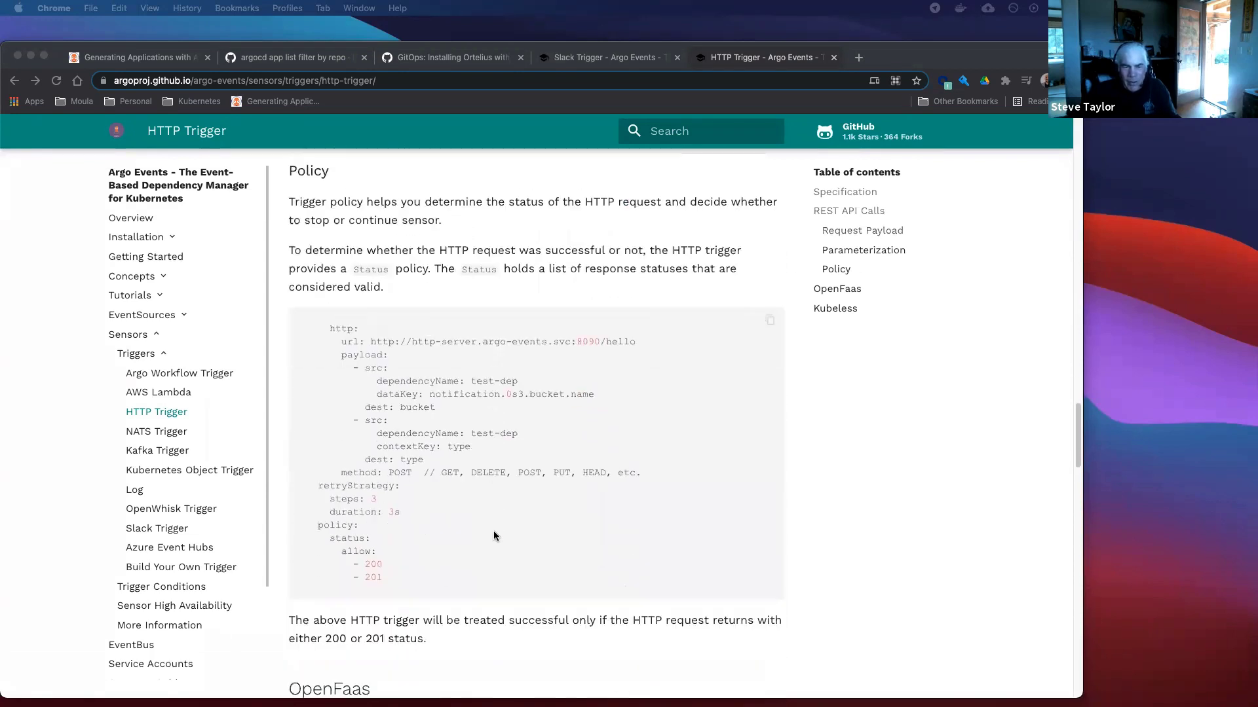
scroll(494, 536, down, 6)
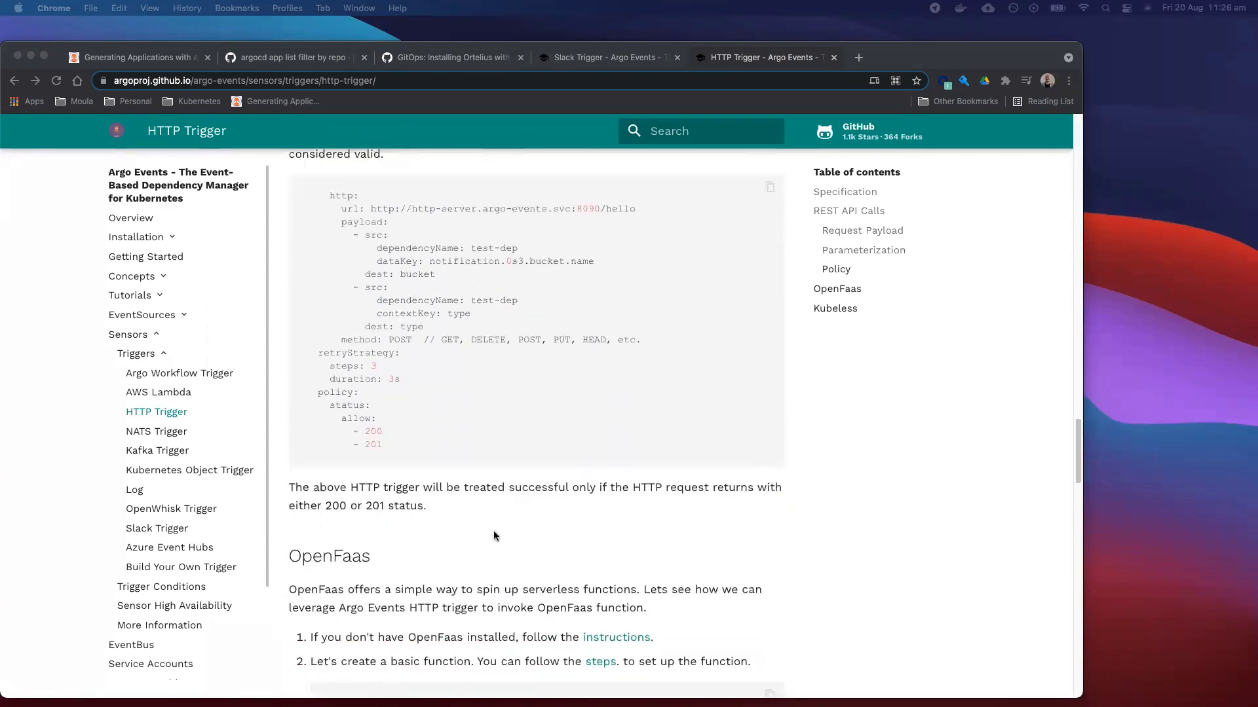
scroll(494, 534, down, 5)
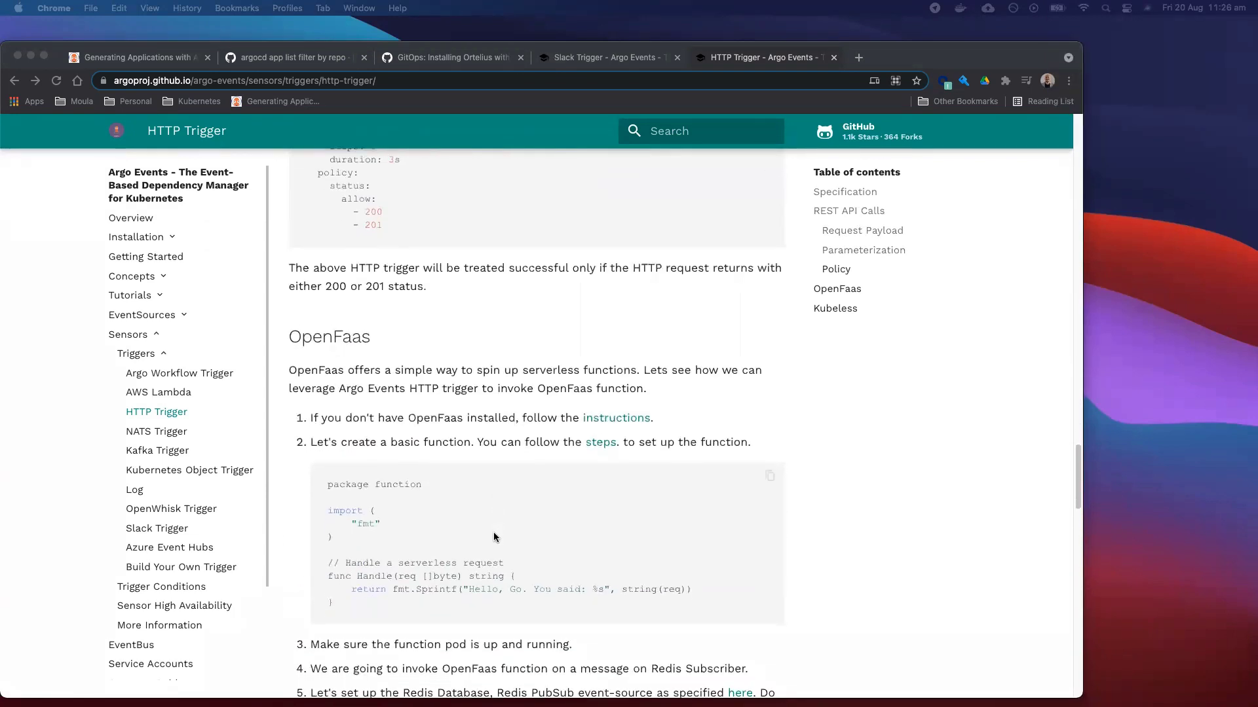
Read the rest of the HTTP Trigger page, from the OpenFaas sensor manifest through the Kubeless example to Other serverless frameworks.
scroll(495, 540, down, 3)
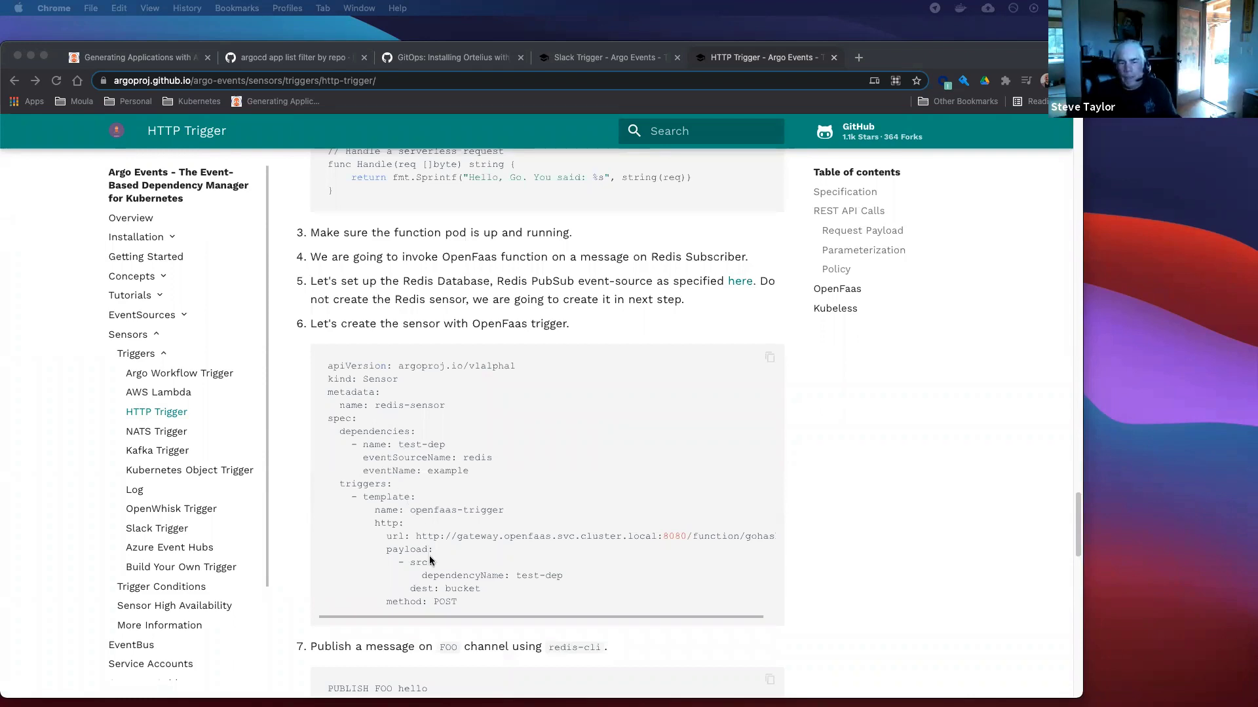
scroll(429, 562, down, 4)
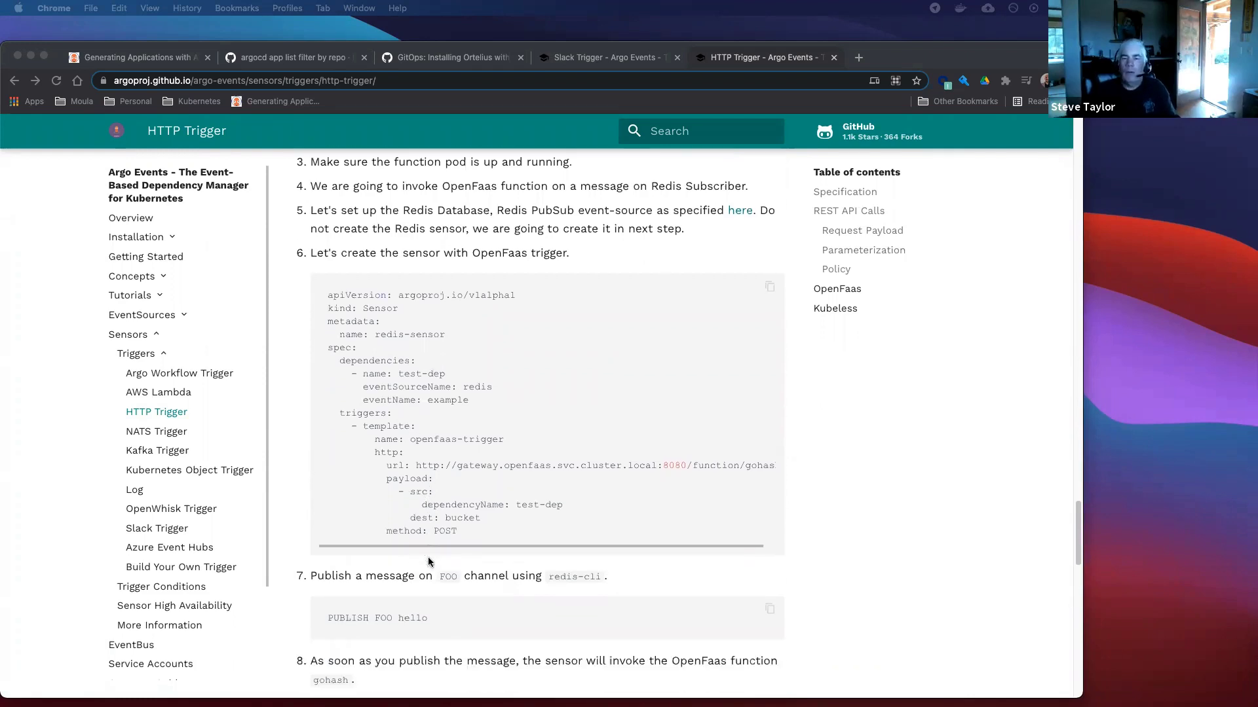
scroll(429, 561, down, 7)
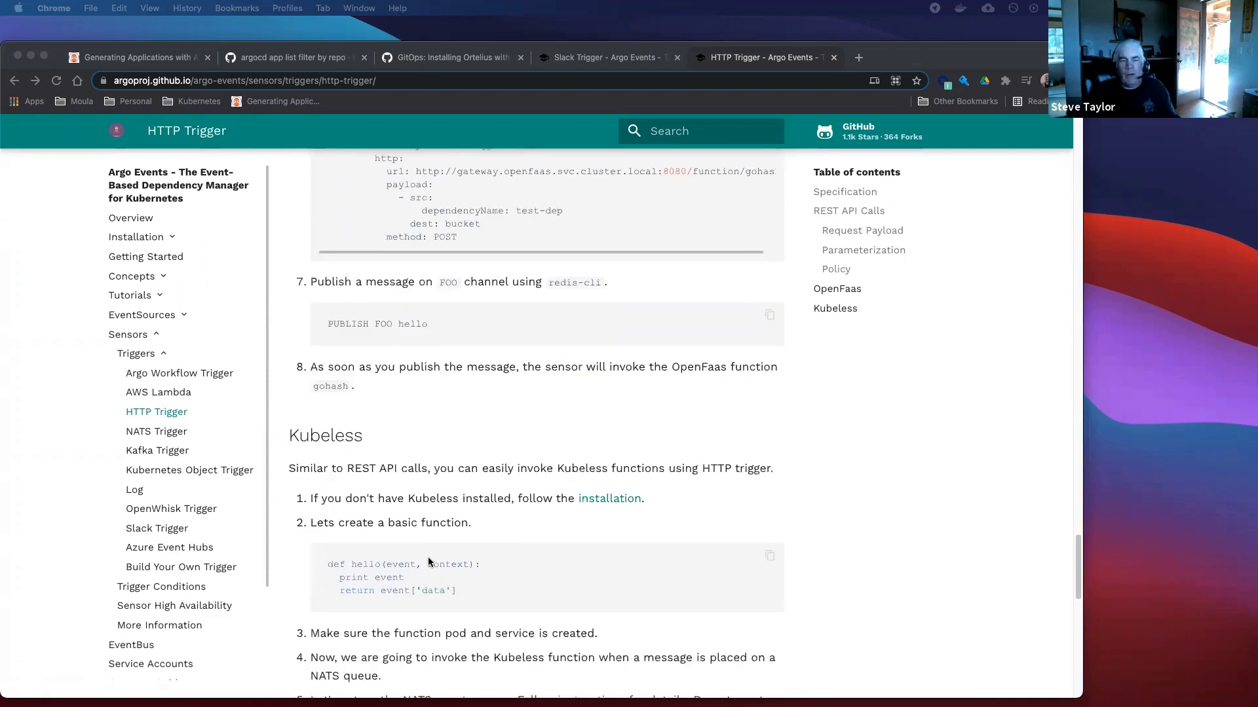
scroll(429, 561, down, 4)
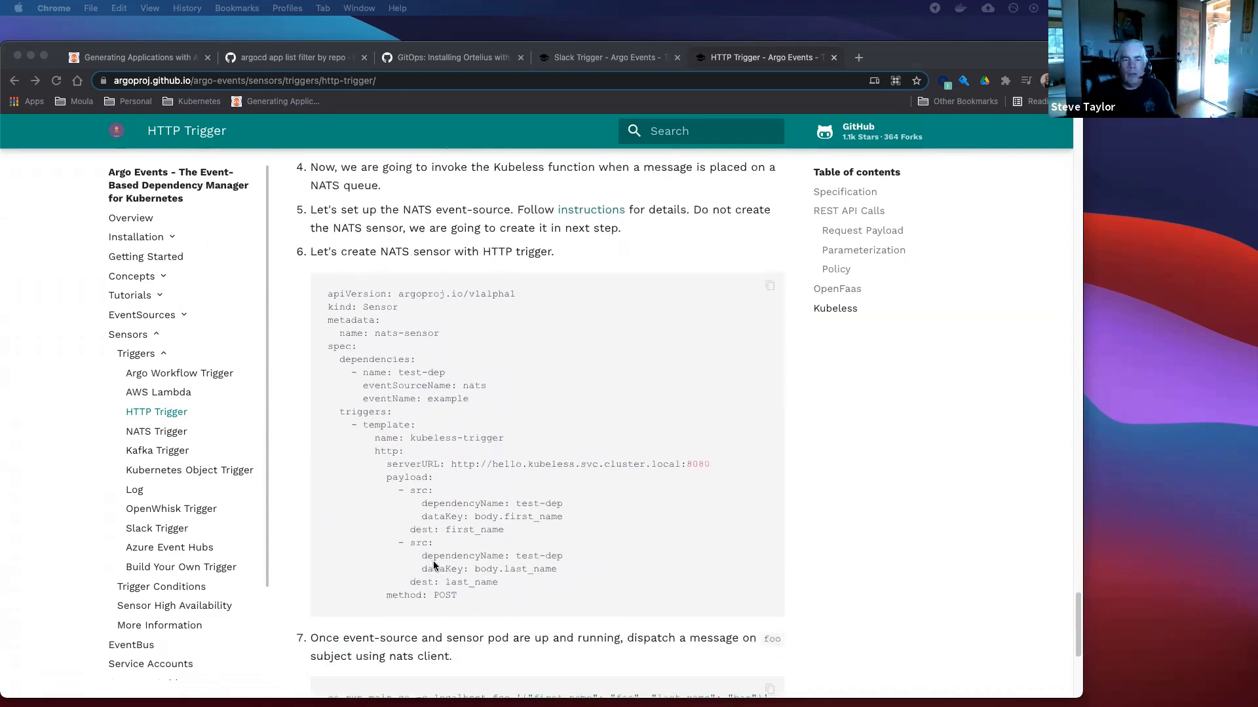
scroll(439, 602, down, 5)
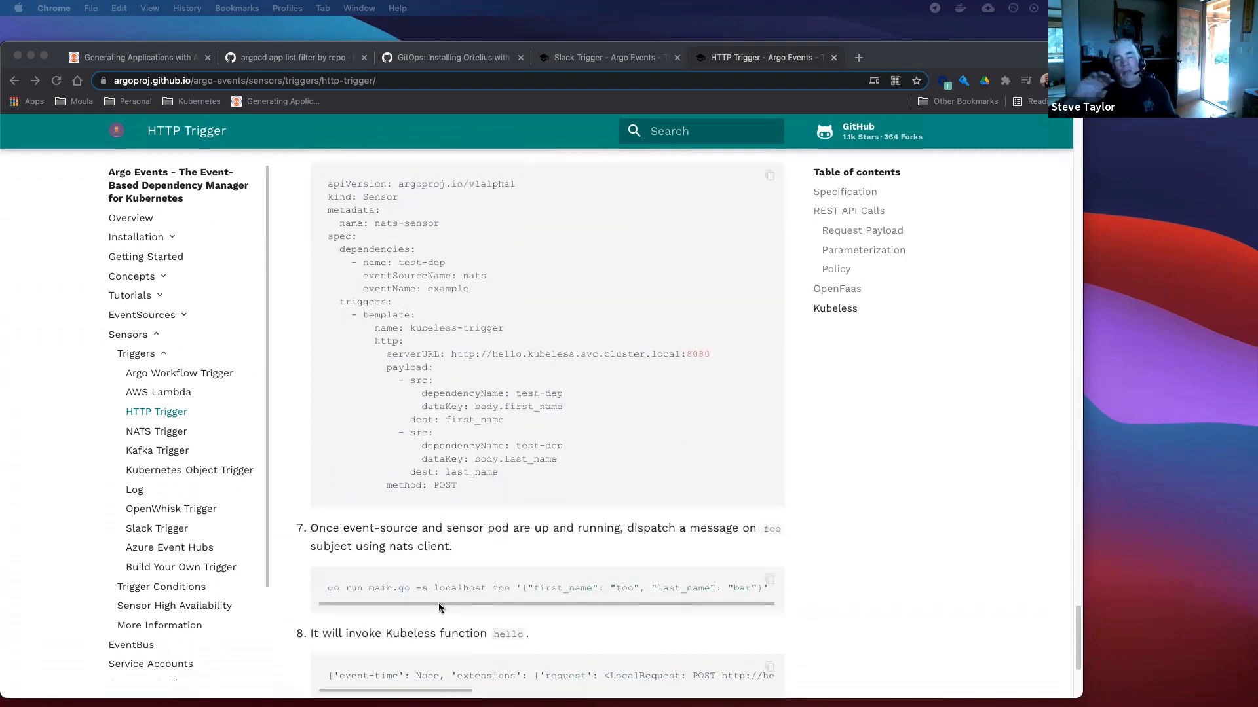
scroll(438, 598, down, 1)
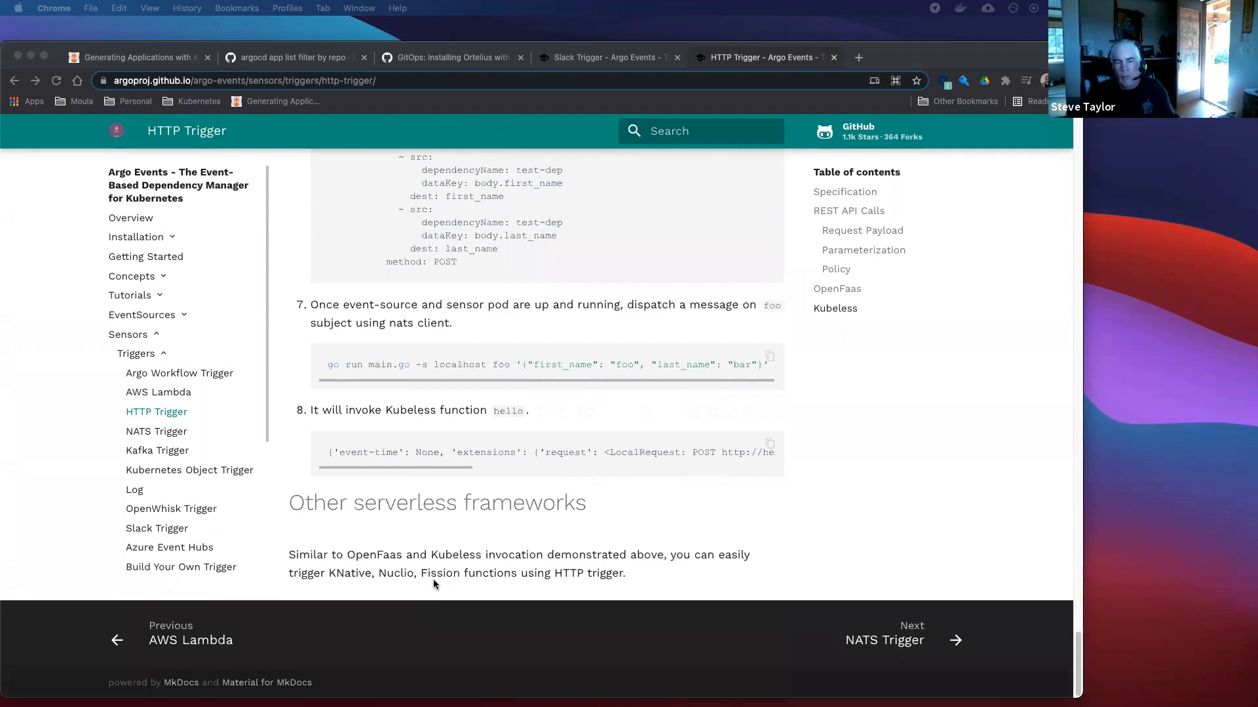
Review the HTTP Trigger page backwards from Kubeless through OpenFaas, Policy and Request Payload to the HTTP server deployment steps.
scroll(434, 579, up, 2)
scroll(434, 583, up, 10)
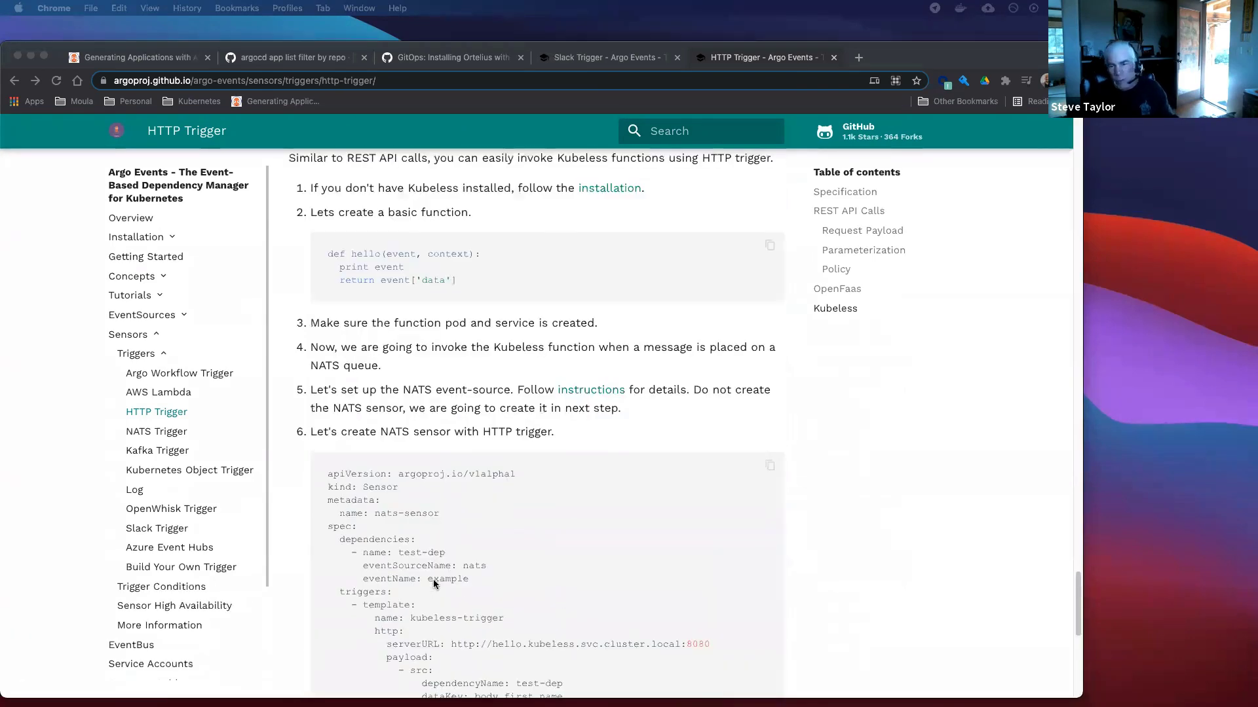
scroll(433, 584, up, 3)
scroll(433, 579, up, 12)
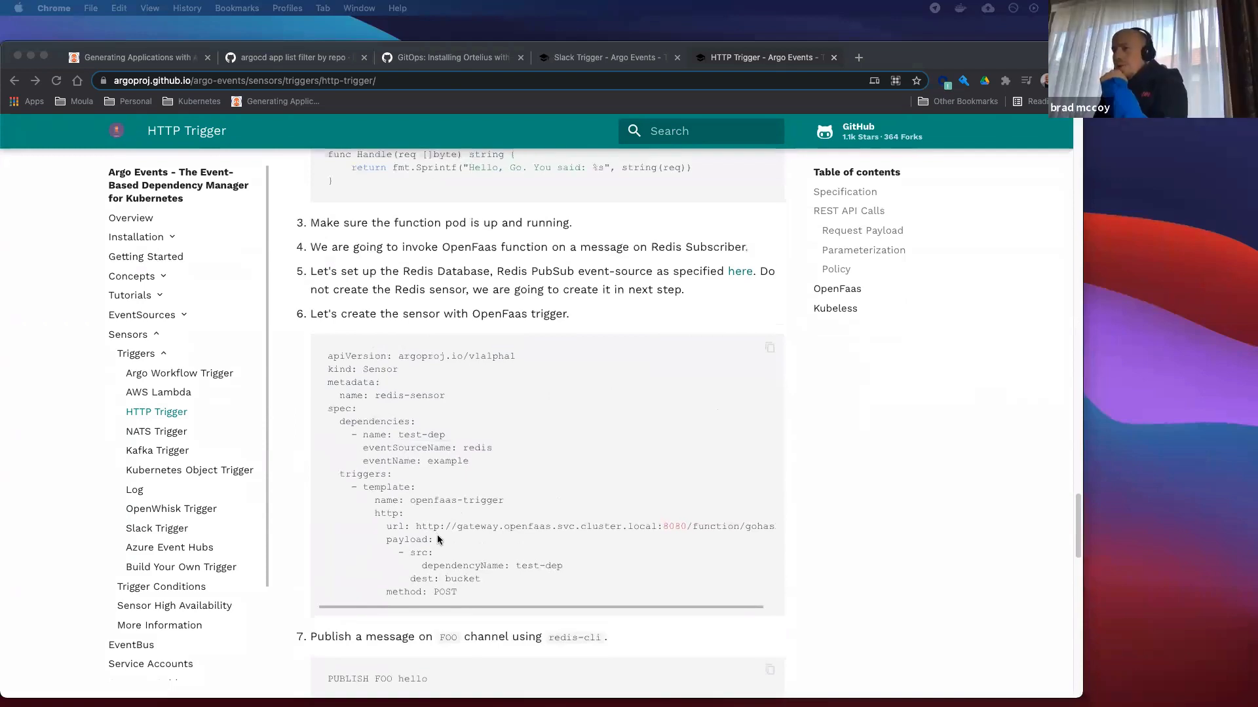
scroll(437, 537, up, 5)
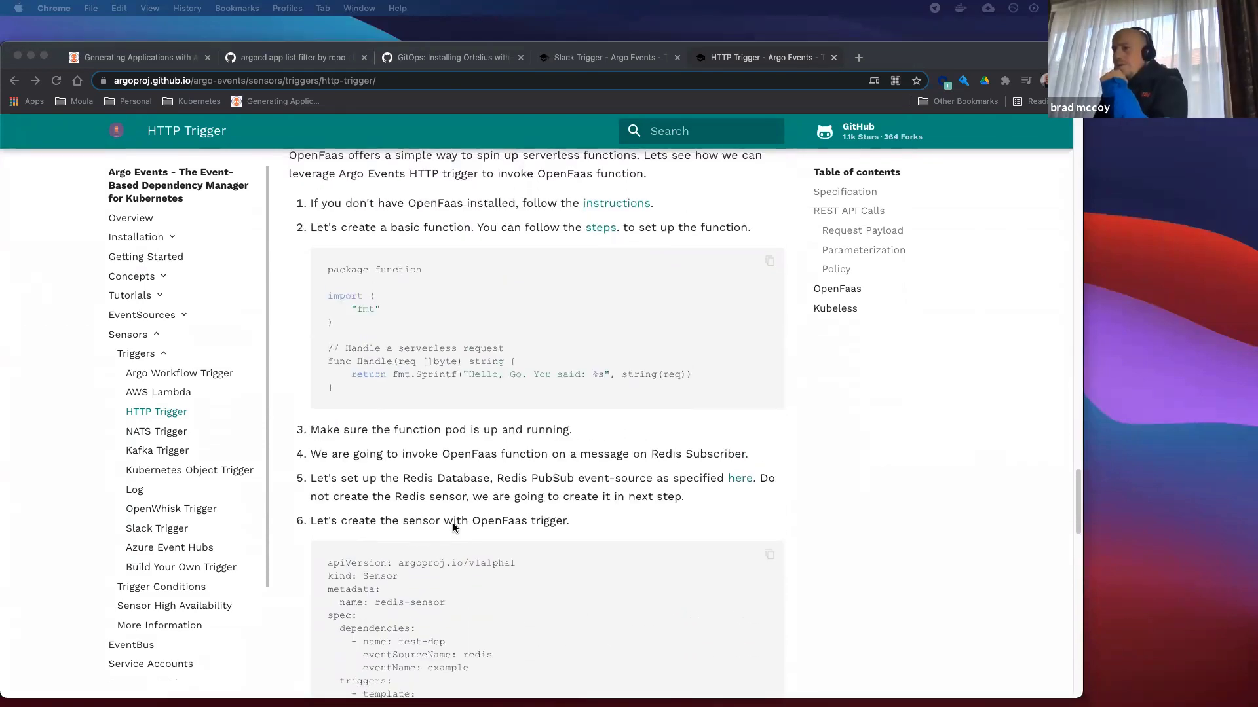
scroll(453, 528, up, 5)
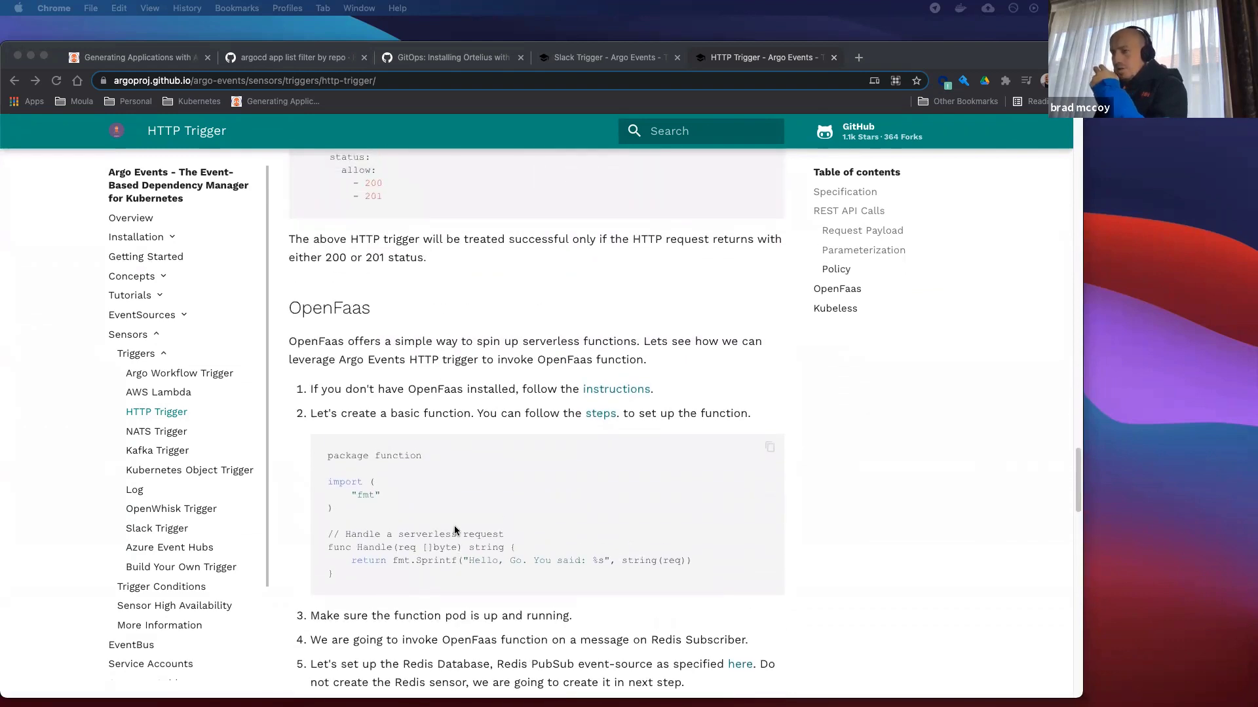
scroll(459, 515, up, 1)
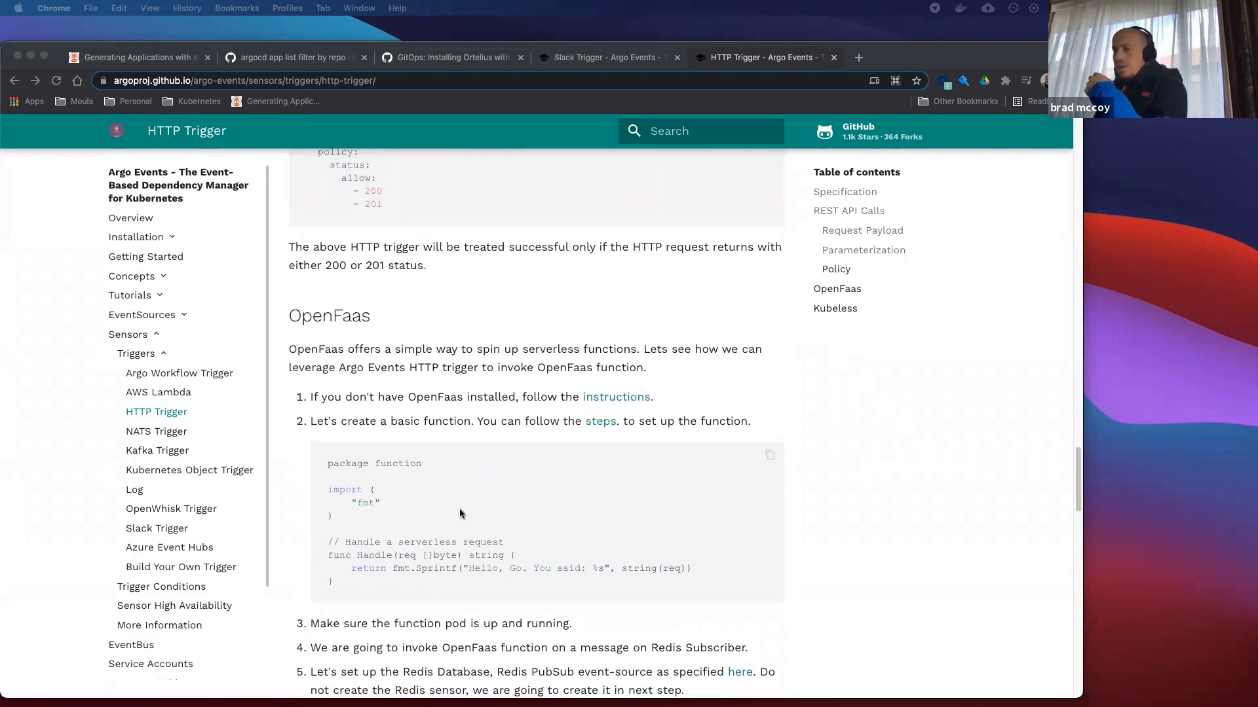
scroll(462, 504, up, 5)
scroll(463, 506, up, 20)
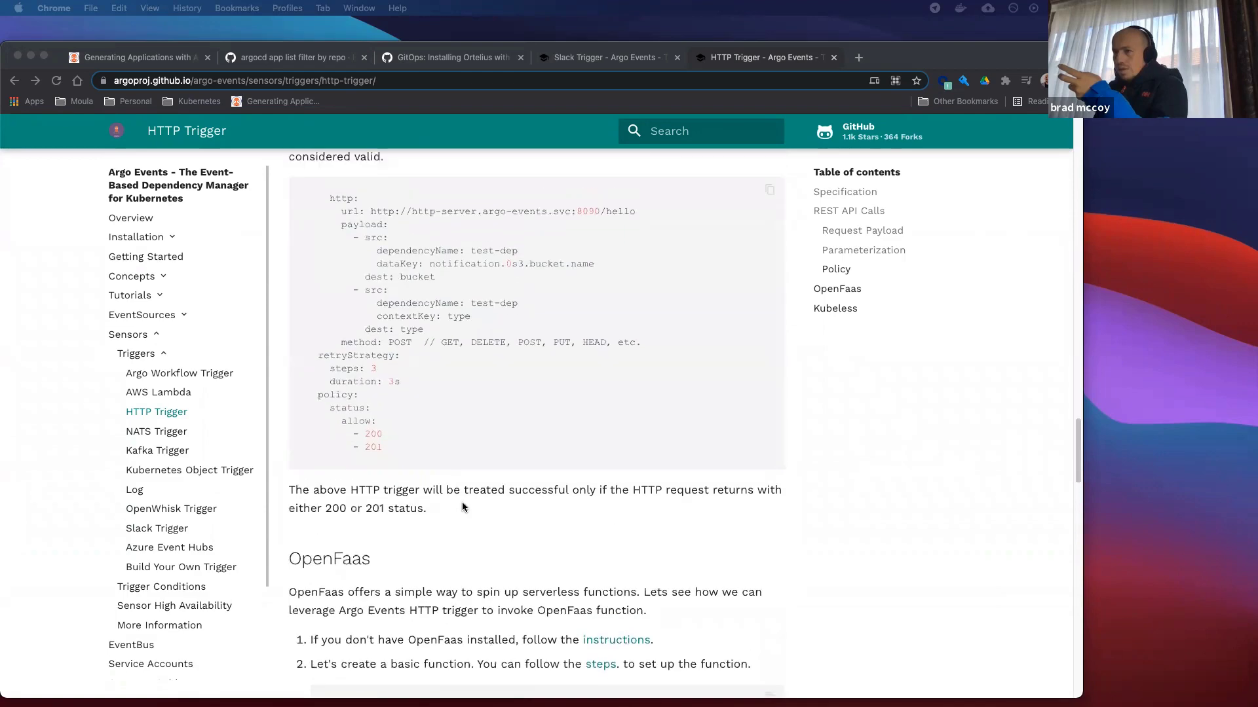
scroll(471, 412, up, 14)
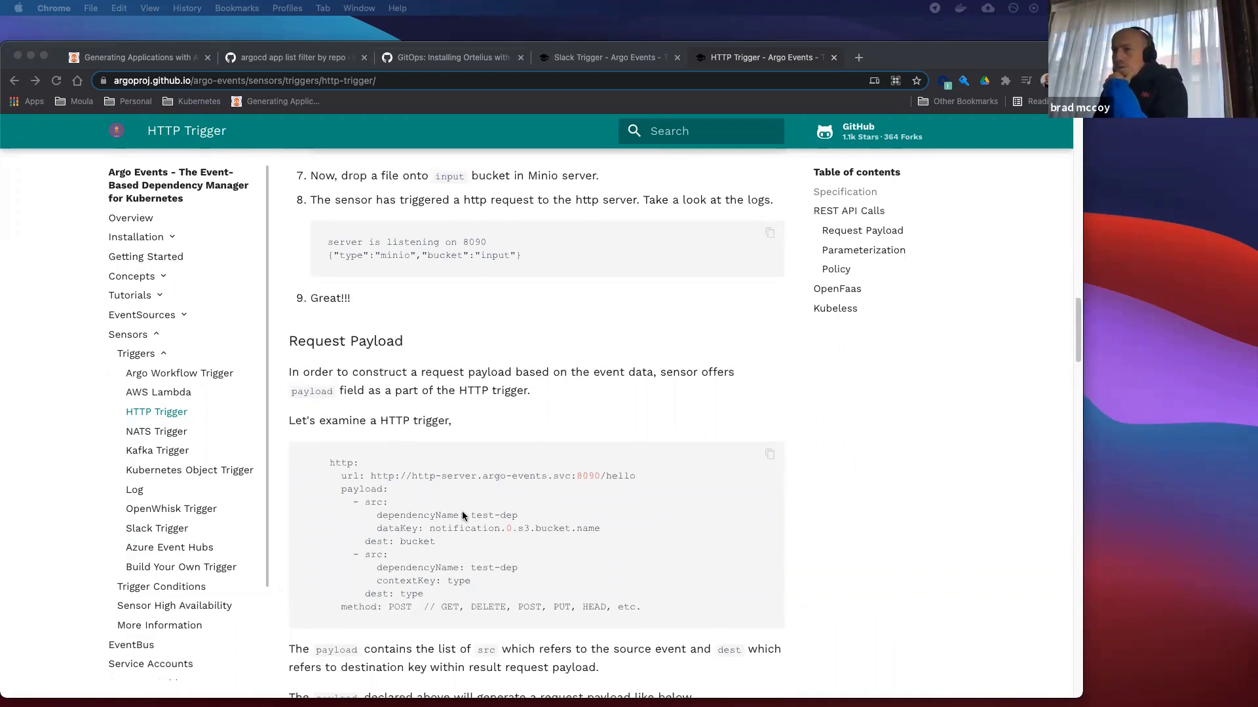
scroll(462, 511, up, 2)
scroll(461, 516, up, 5)
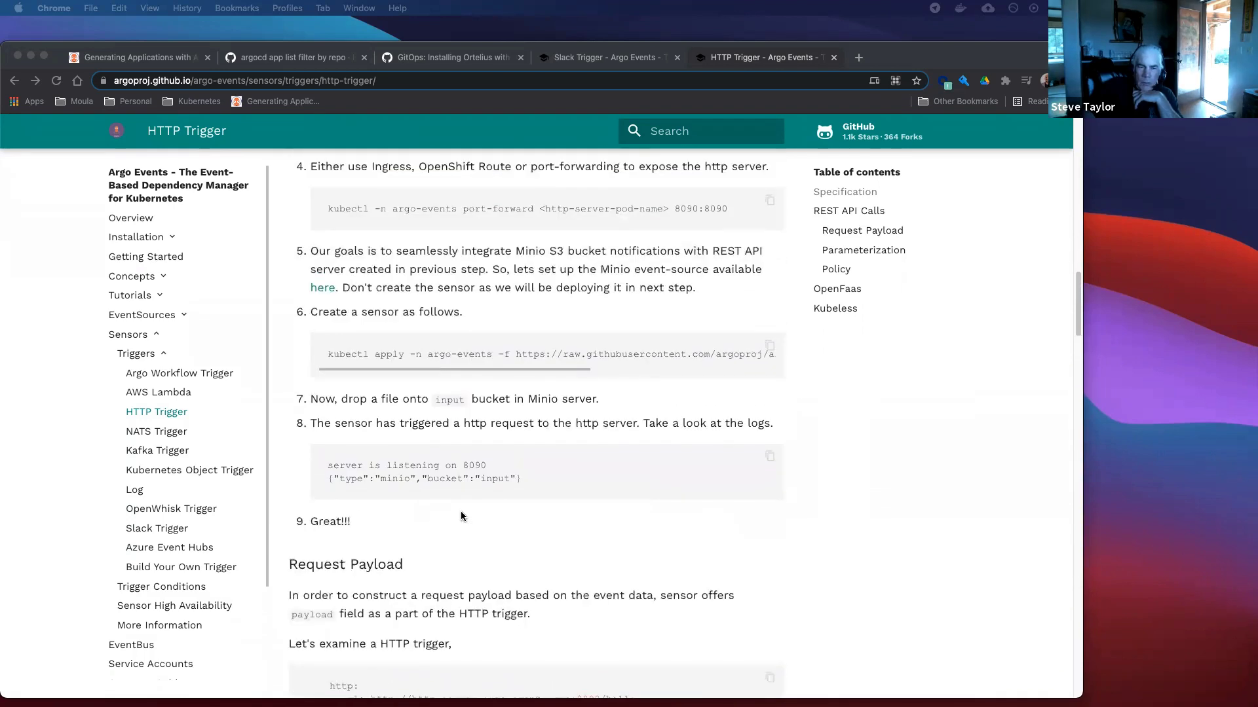
scroll(461, 516, up, 8)
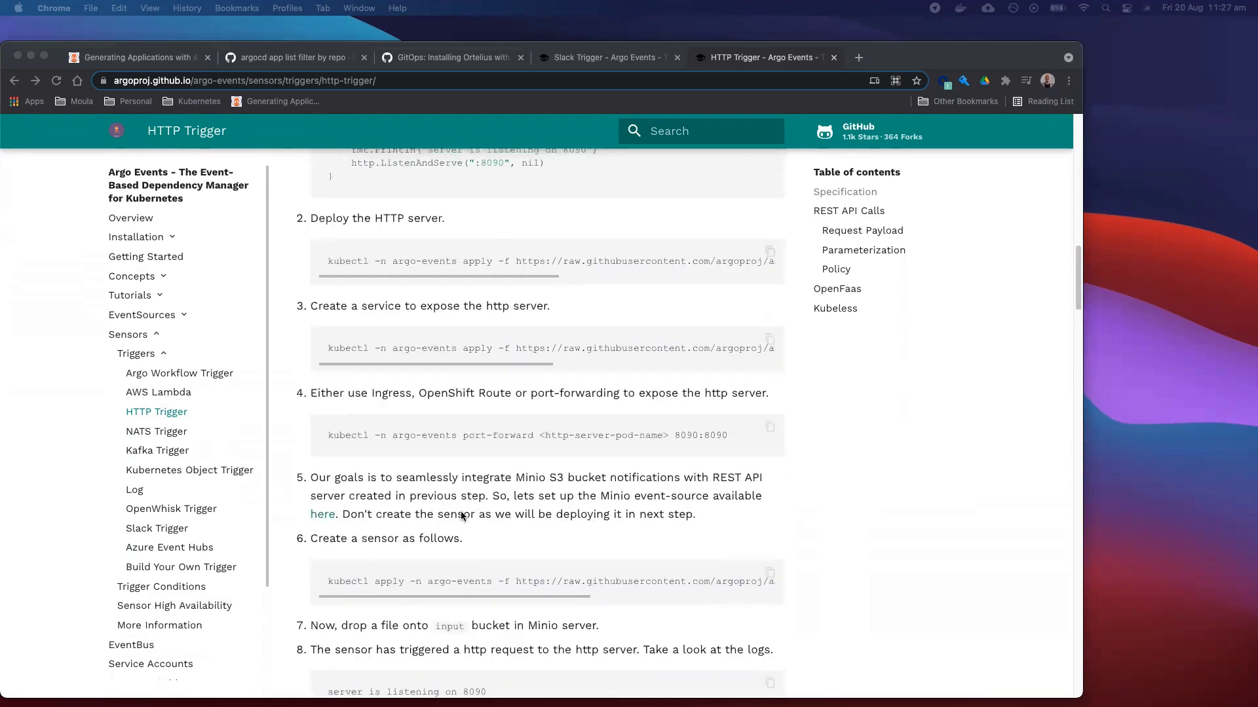
scroll(461, 516, up, 4)
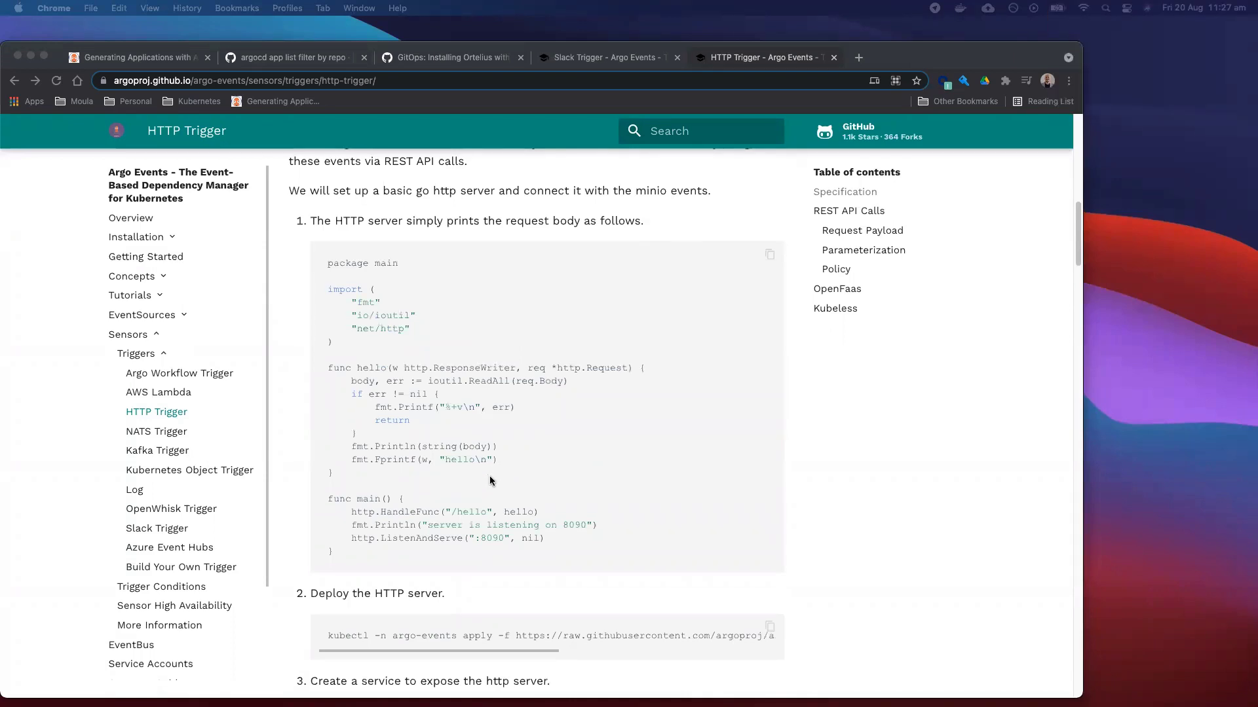
Examine the REST API Calls introduction and the Go code of the basic HTTP server again.
scroll(491, 475, up, 3)
scroll(491, 480, up, 2)
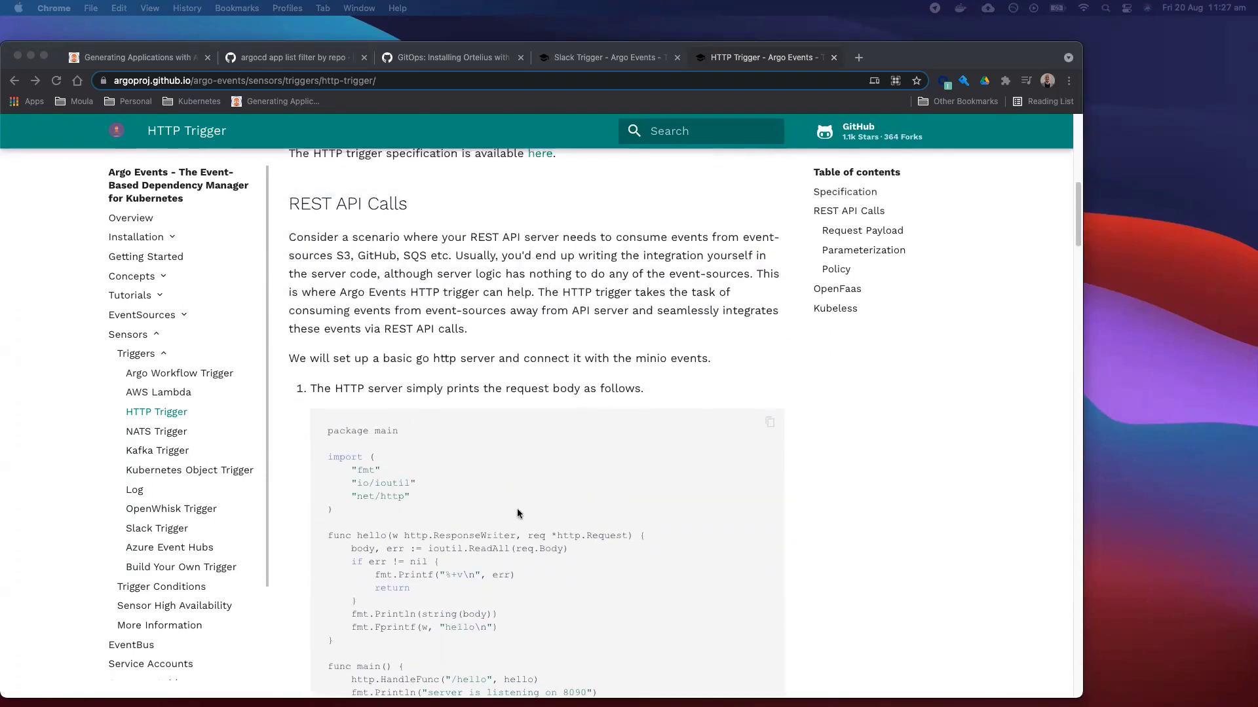
scroll(518, 514, down, 1)
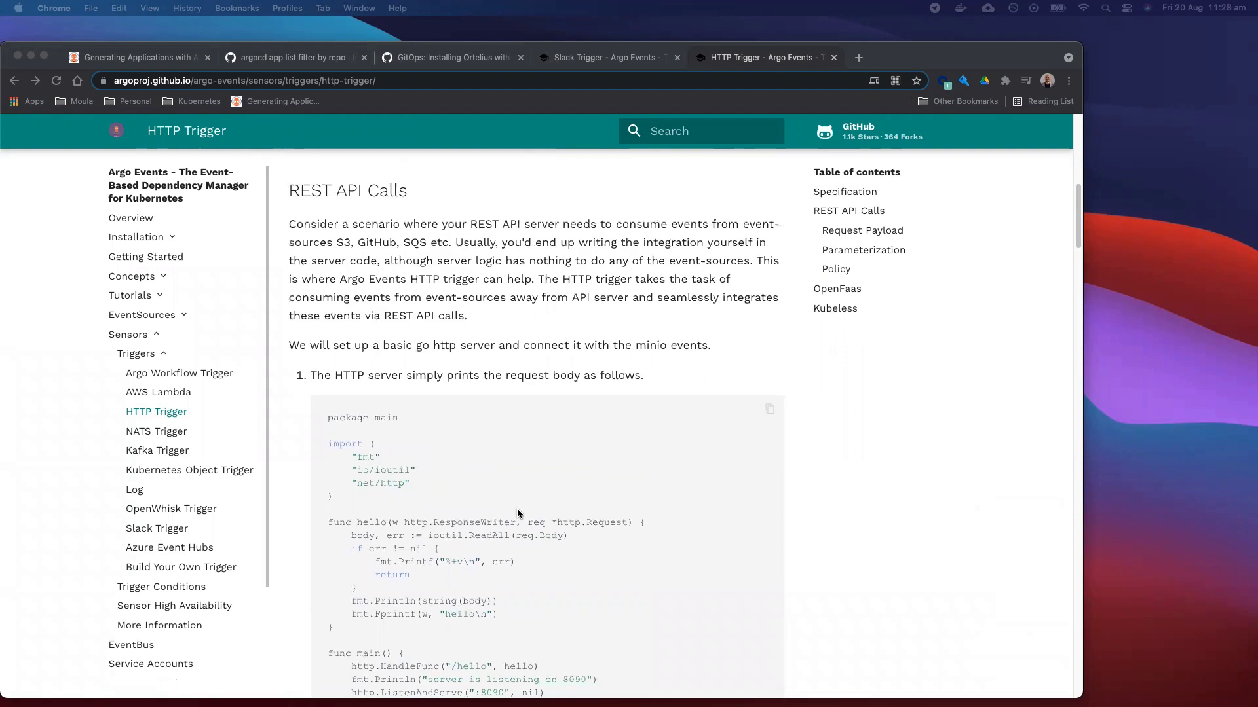
scroll(517, 513, down, 2)
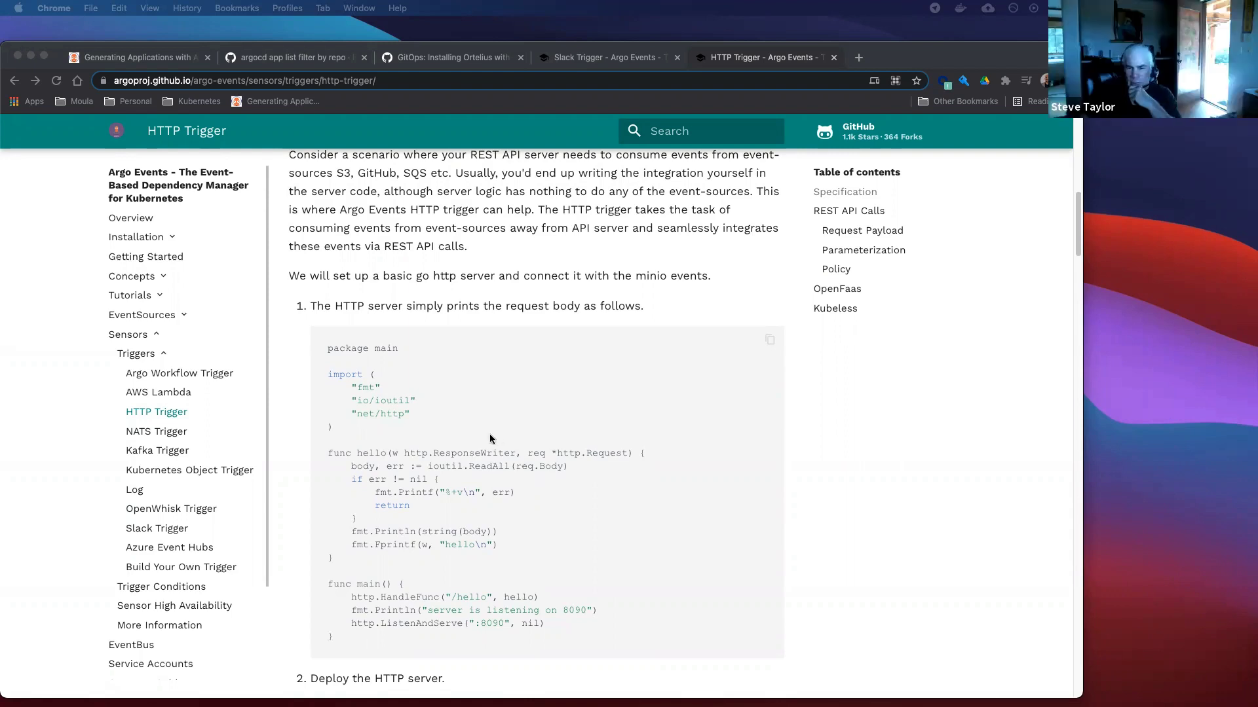
scroll(499, 439, down, 1)
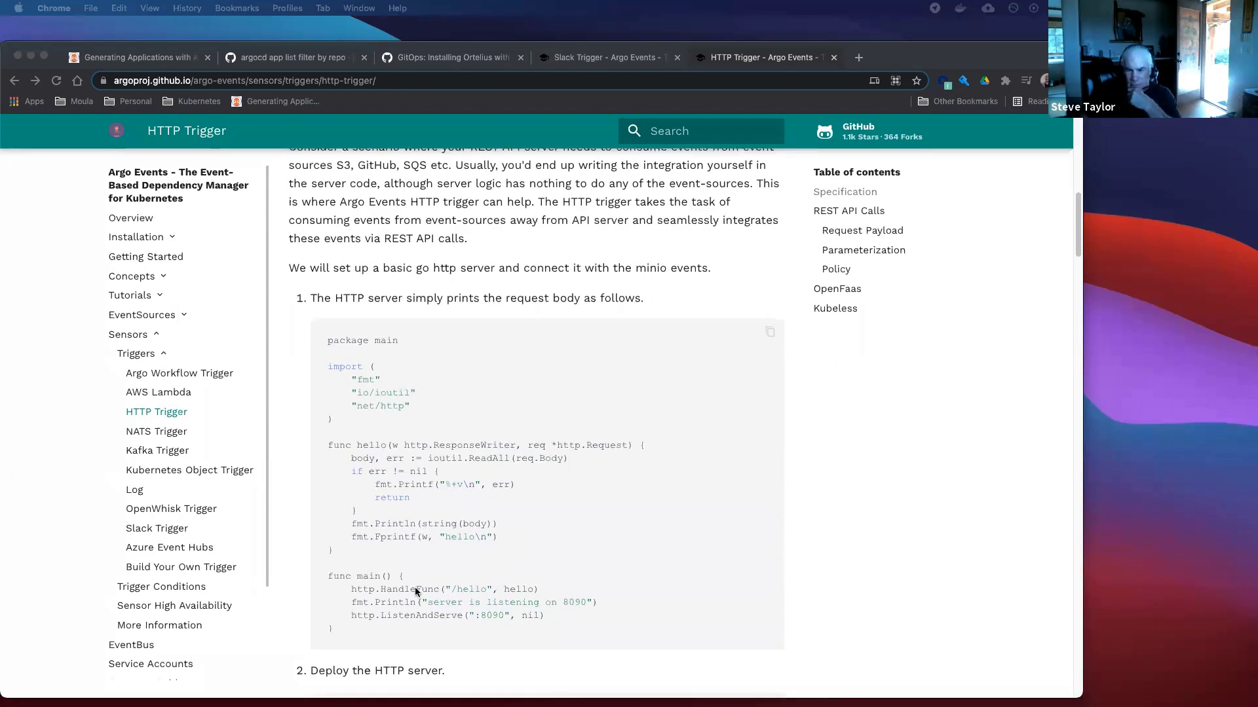
scroll(482, 597, down, 2)
scroll(482, 598, up, 4)
scroll(480, 595, up, 4)
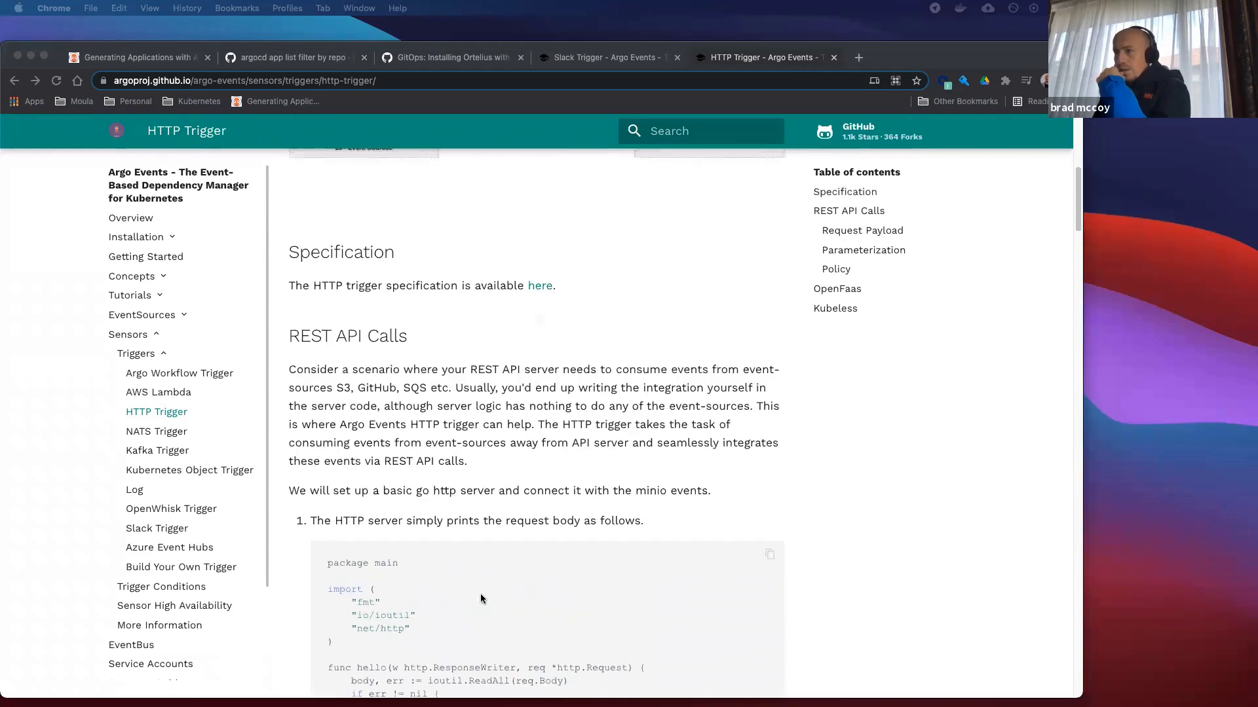
scroll(478, 597, down, 6)
scroll(475, 597, down, 2)
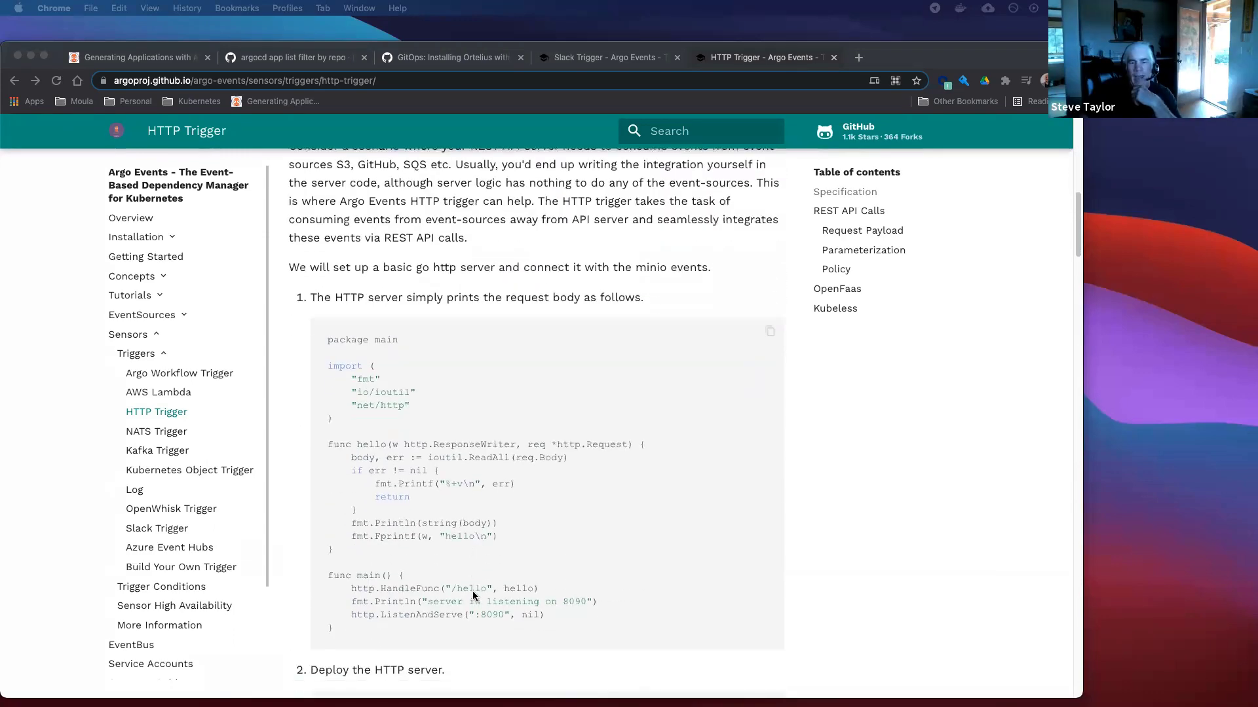
scroll(475, 597, down, 1)
scroll(474, 598, down, 1)
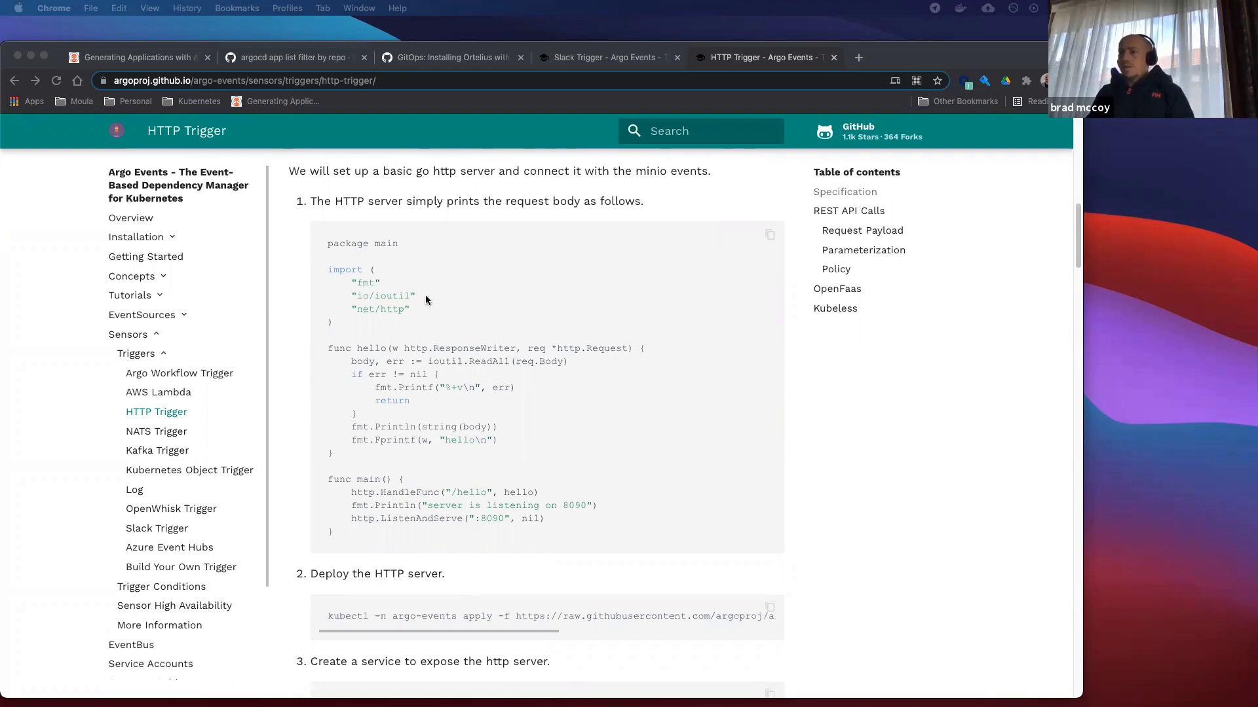
Copy the kind value "Sensor" from the redis-sensor manifest in the OpenFaas section.
scroll(426, 300, up, 1)
scroll(509, 443, down, 10)
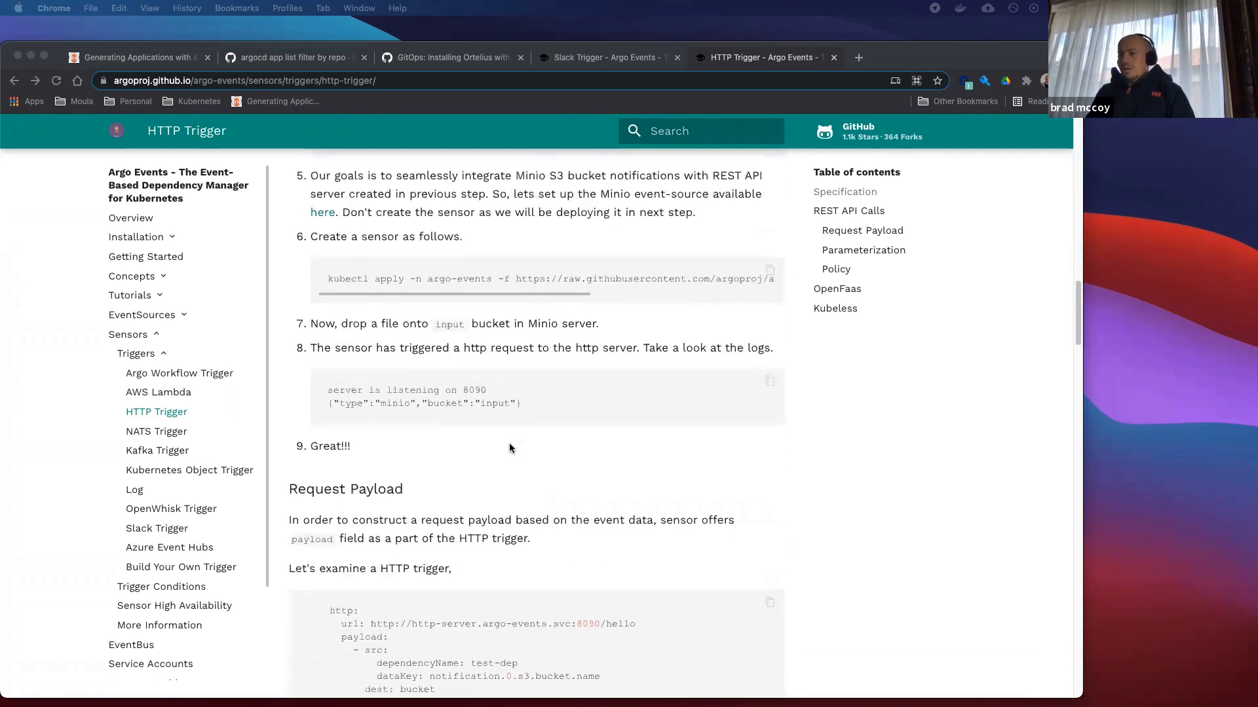
scroll(509, 446, down, 10)
scroll(509, 443, down, 10)
scroll(457, 441, down, 7)
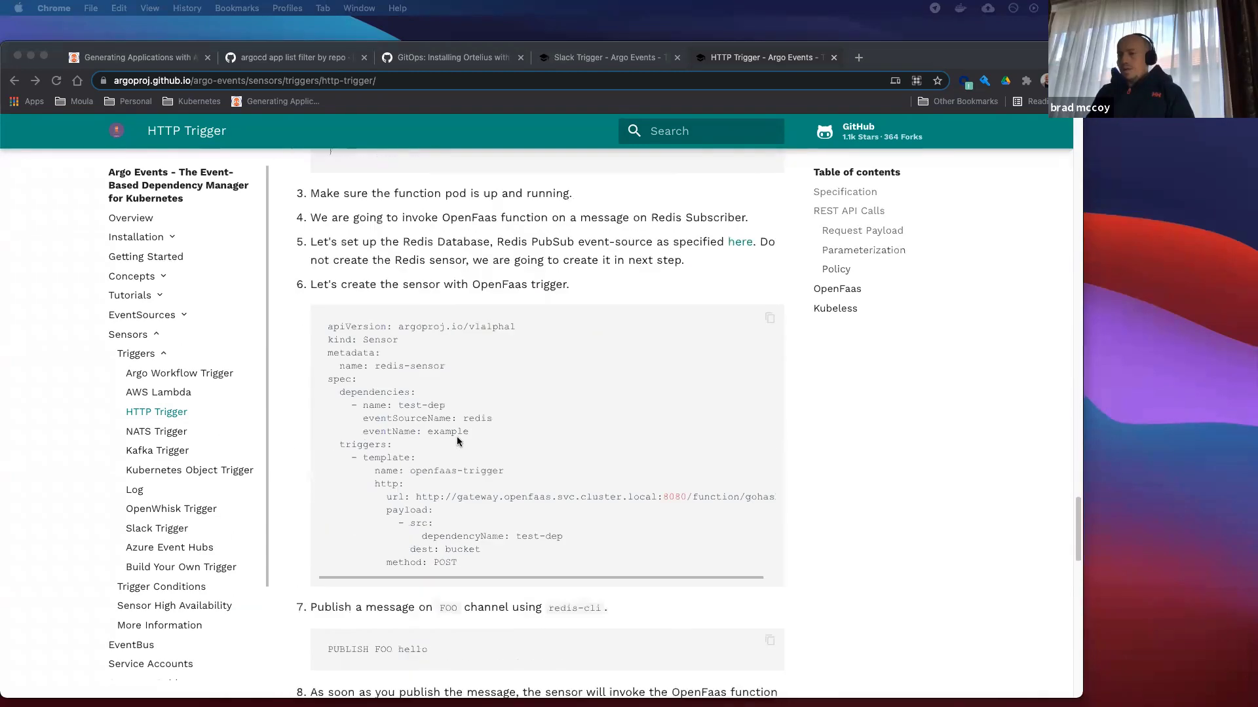
double_click(383, 326)
right_click(382, 325)
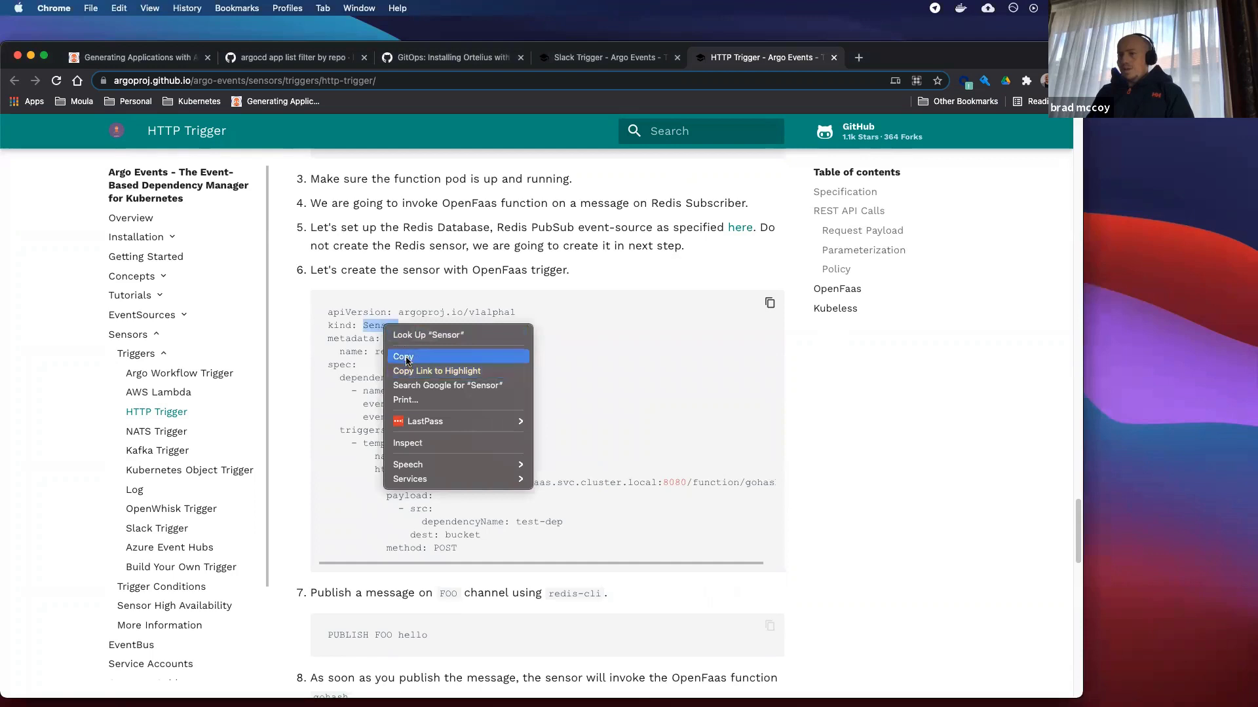
click(407, 353)
scroll(363, 170, up, 1)
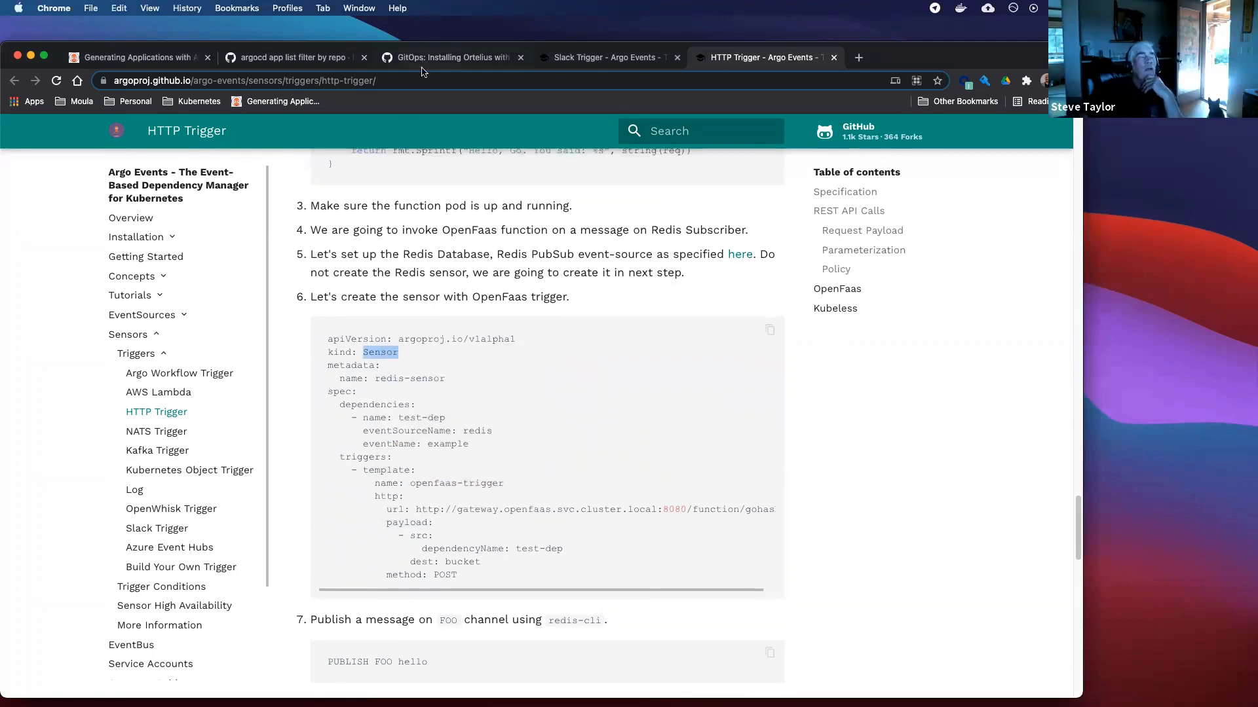
Start a new issue from the open GitOps issue in ortelius/ortelius and title it "GitOps: Implement Argo Http sensor".
click(454, 57)
click(868, 240)
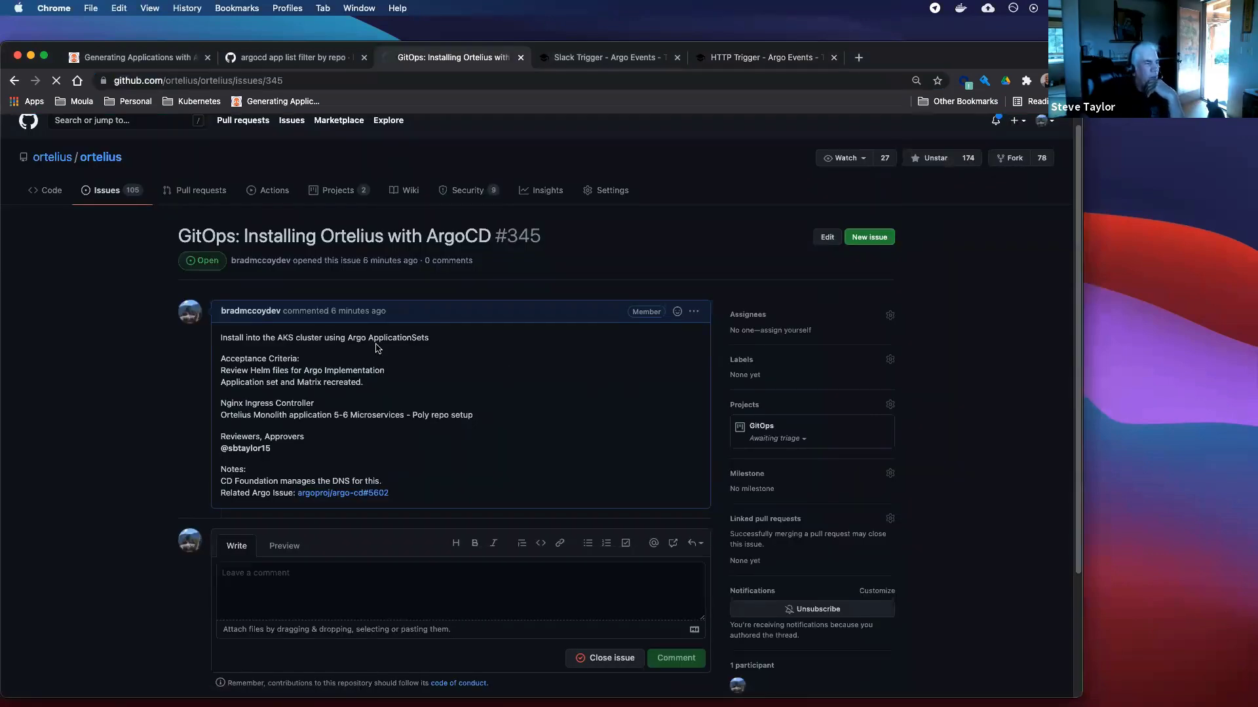
text(Gi)
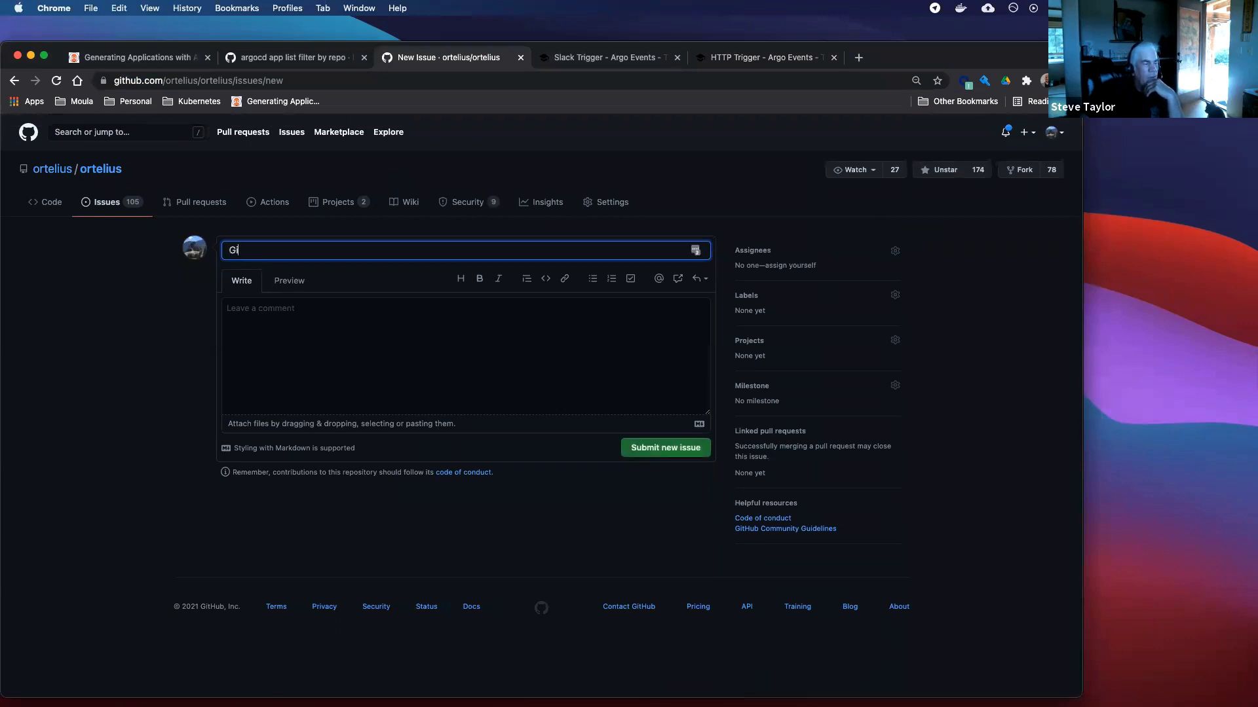
text(tOps: )
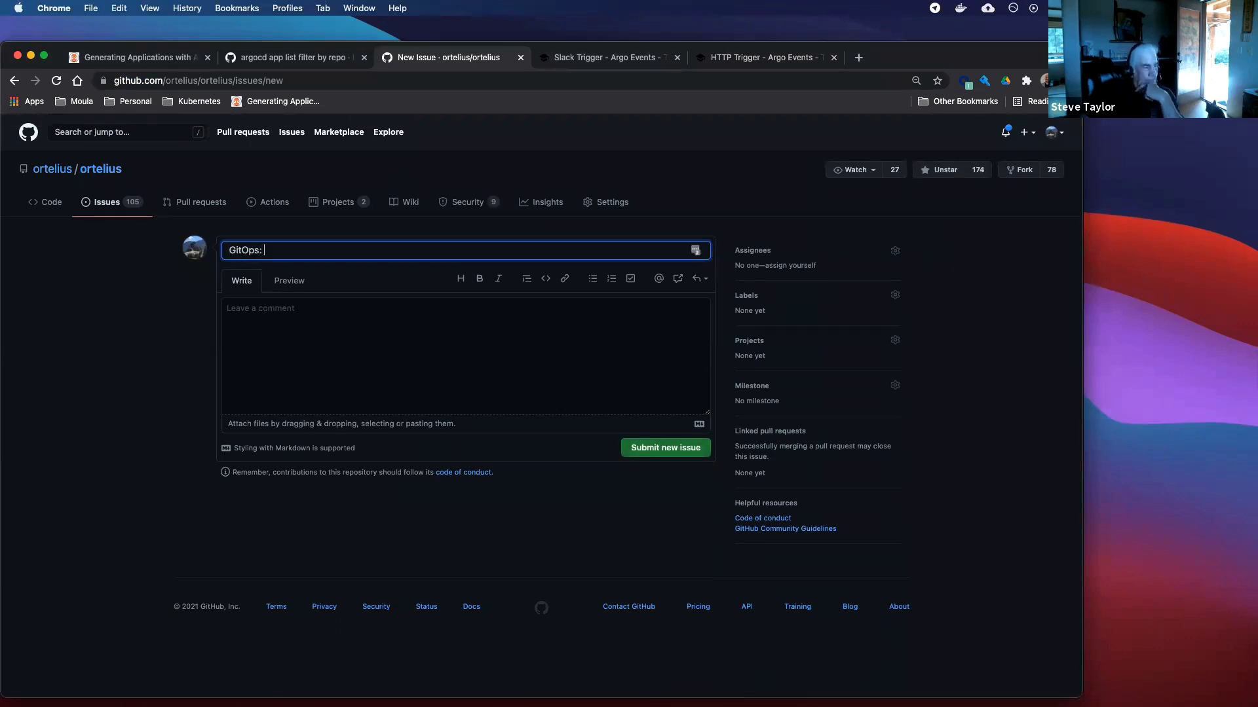
text(Implement Ar)
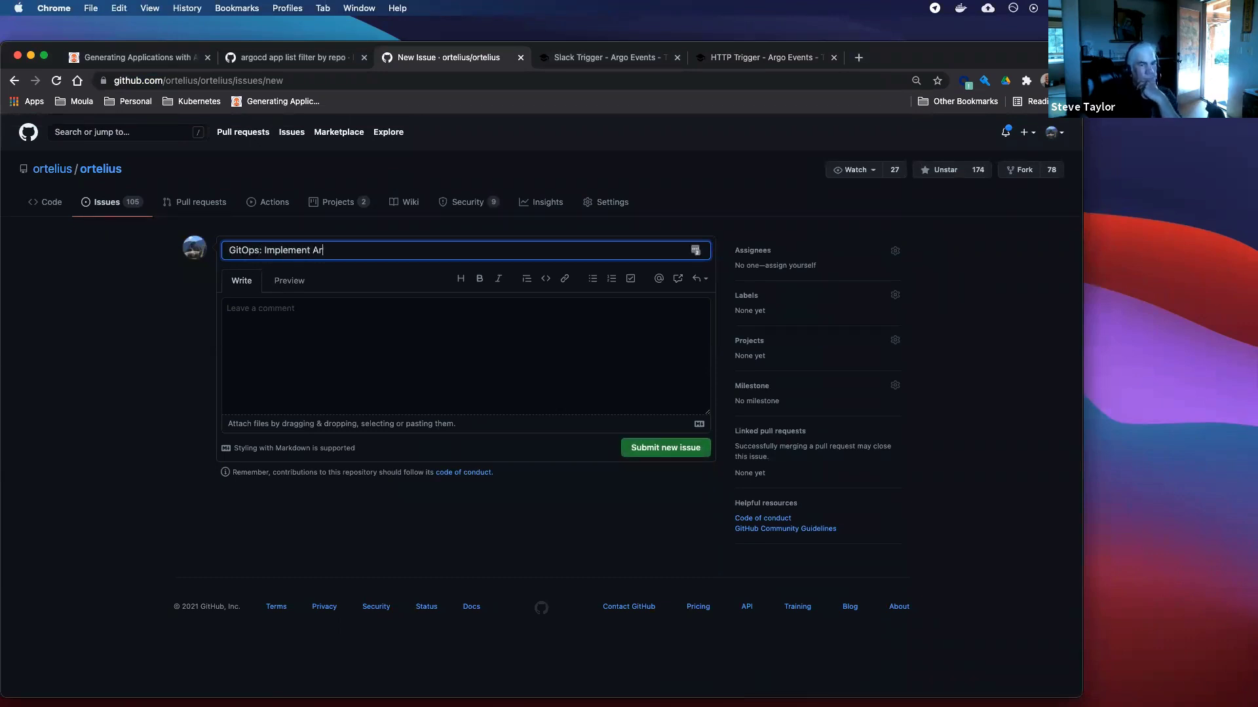
text(go Http senso)
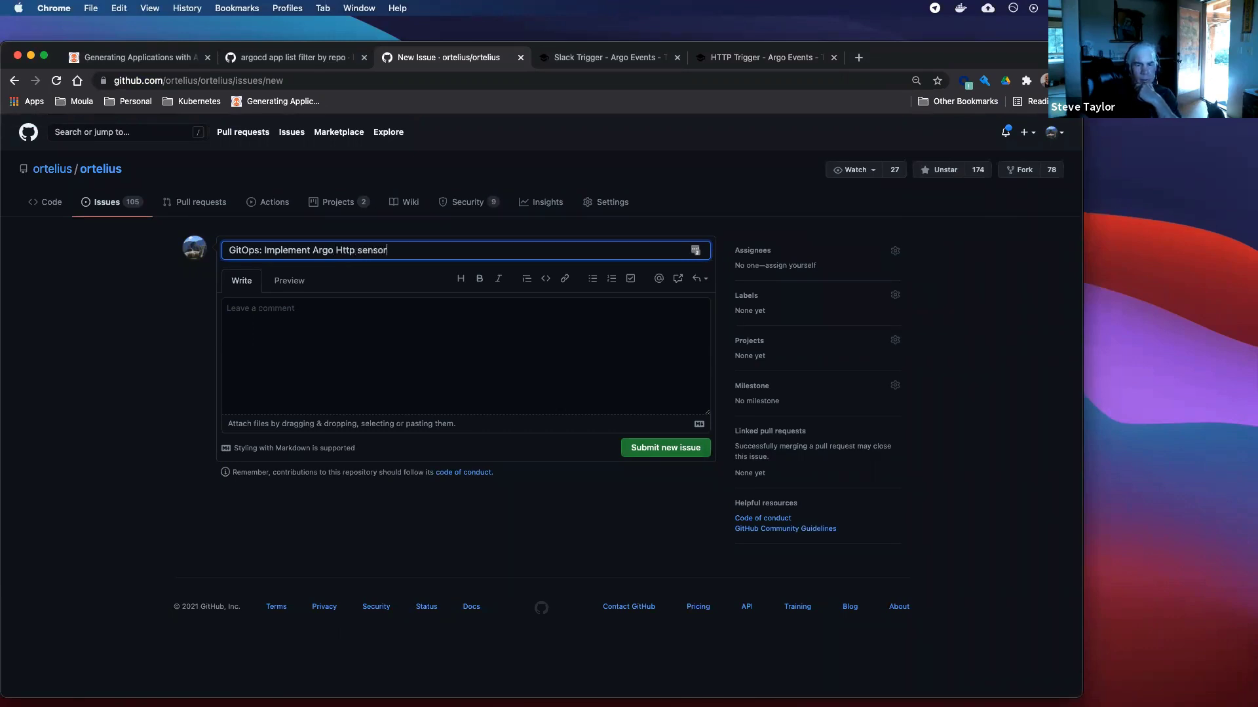
text(r)
Fill the issue description with "Implement Argo Http sensor so that we can receive a payload post deployment.".
drag(434, 252, 263, 251)
key(super+c)
click(295, 308)
key(super+v)
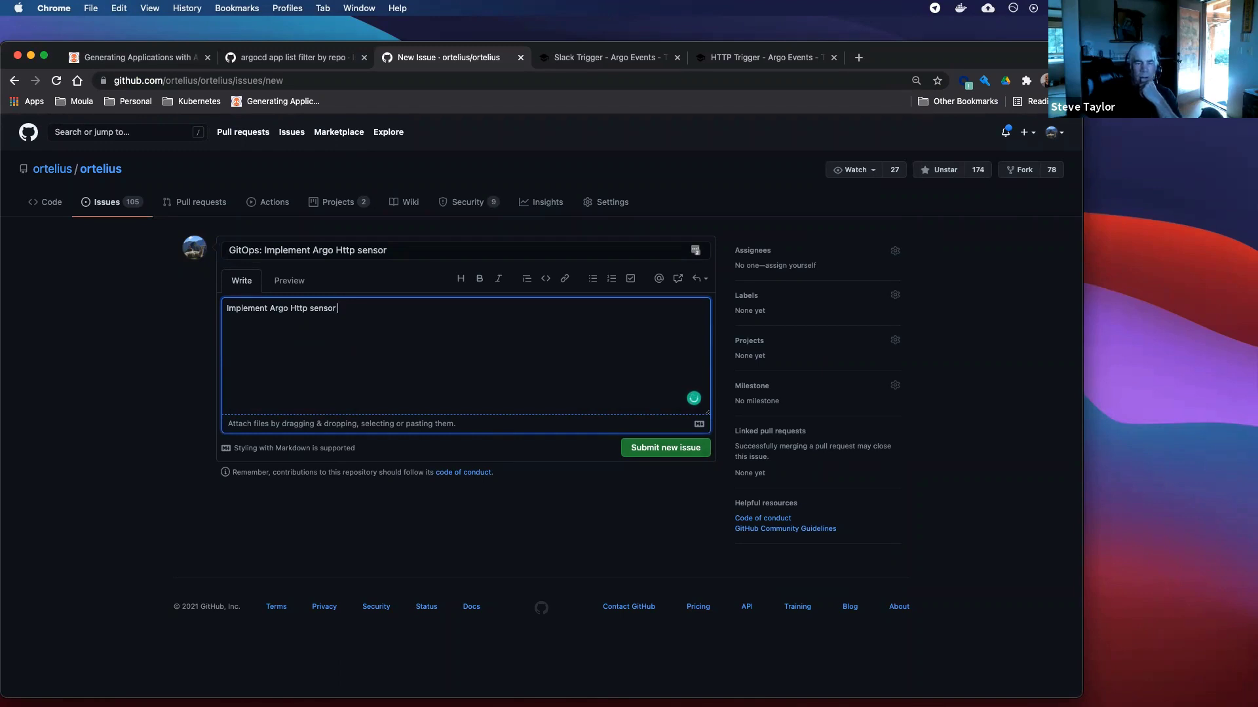
text(so t)
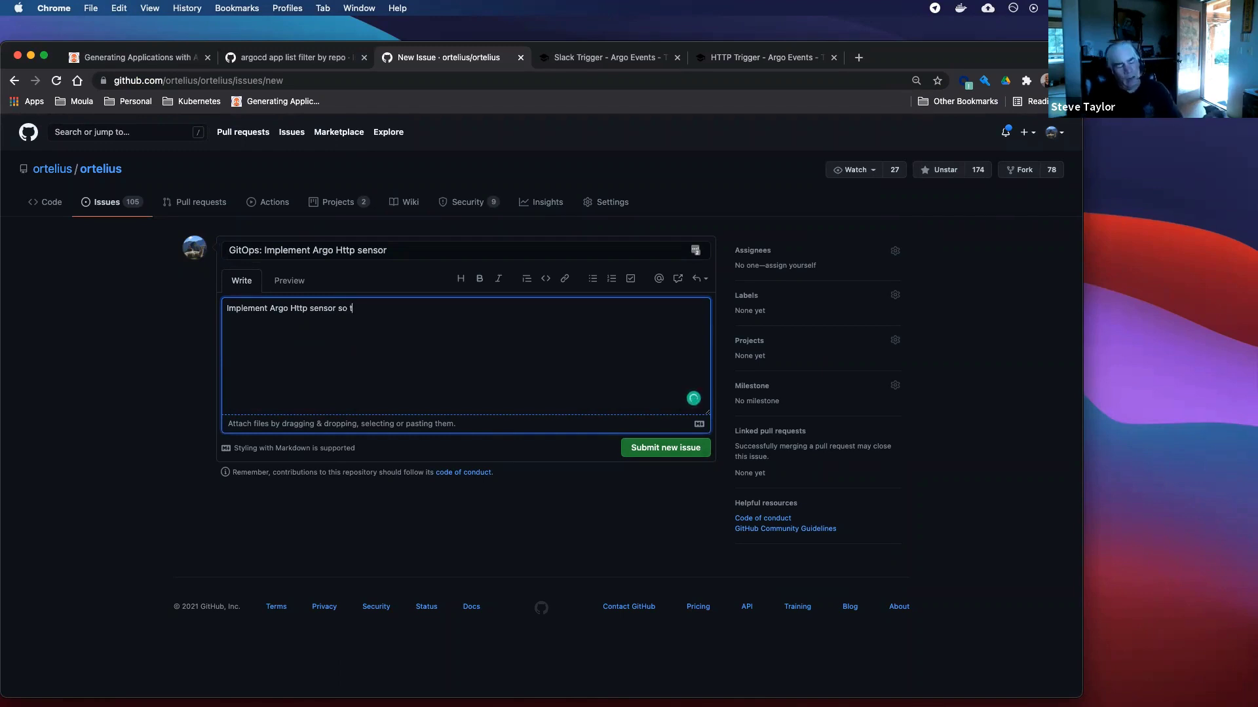
text(hat we can receive an event and)
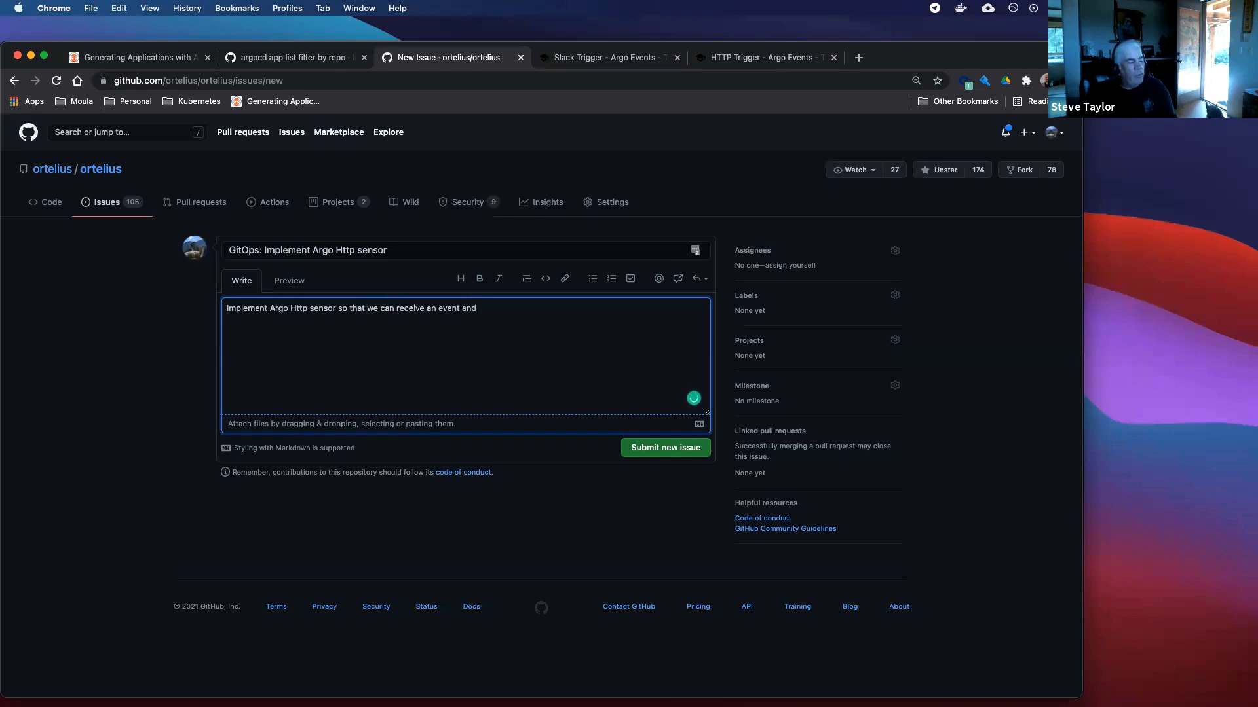
key(BackSpace)
key(BackSpace)
key(BackSpace)
key(BackSpace)
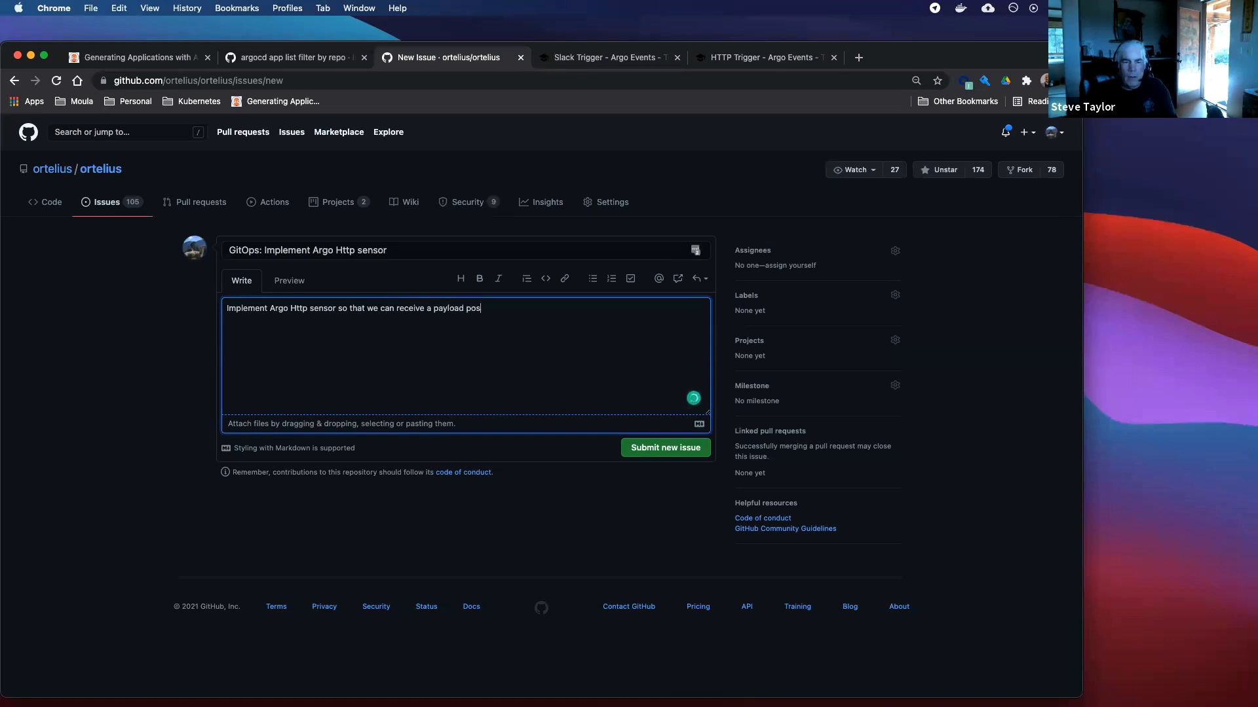
text(oyment.)
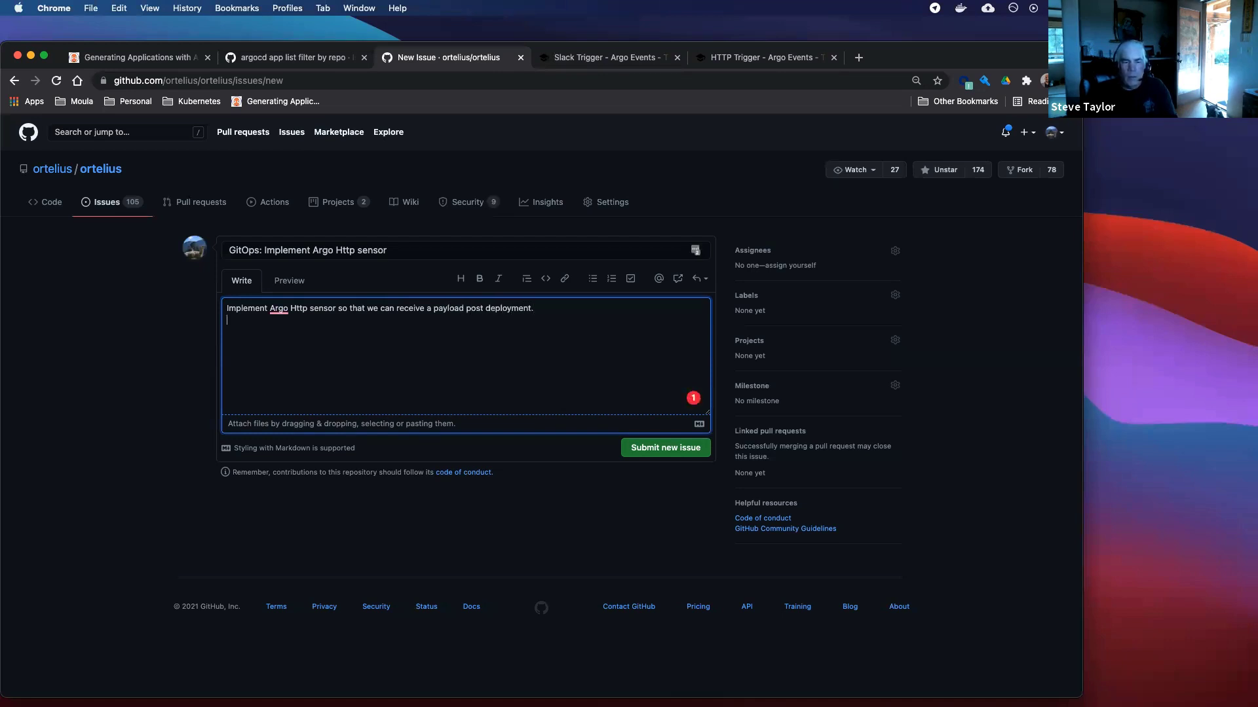
Add the paragraph "This is to be done in Golang or Python." and correct the first sentence to "the Argo" and "post-deployment".
key(Return)
text(This is to be done in Golang or Python.)
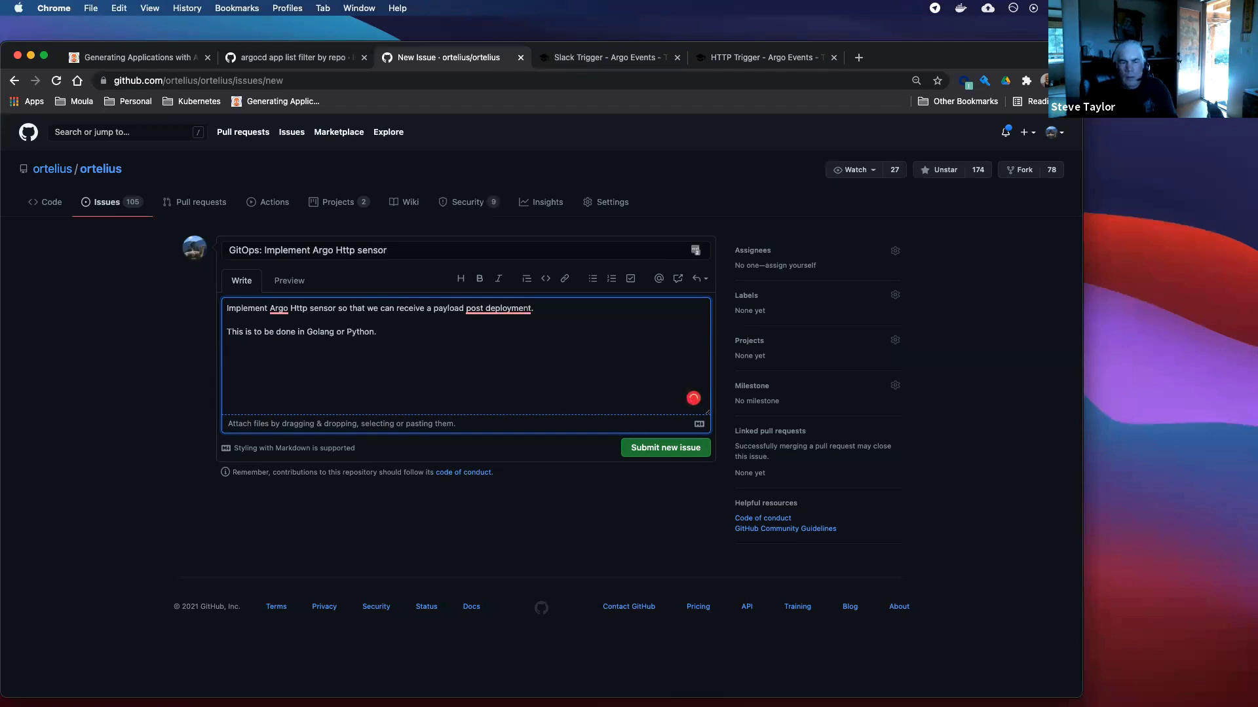
right_click(501, 309)
click(517, 342)
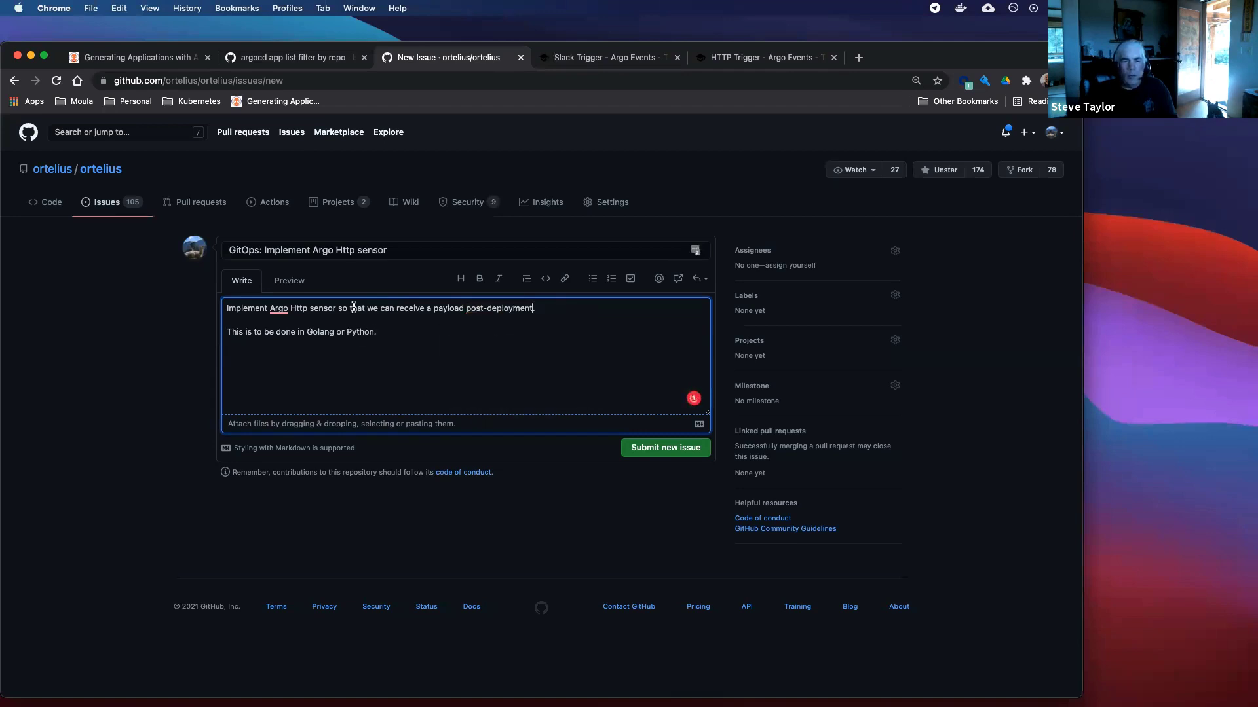
mouse_move(288, 308)
click(307, 332)
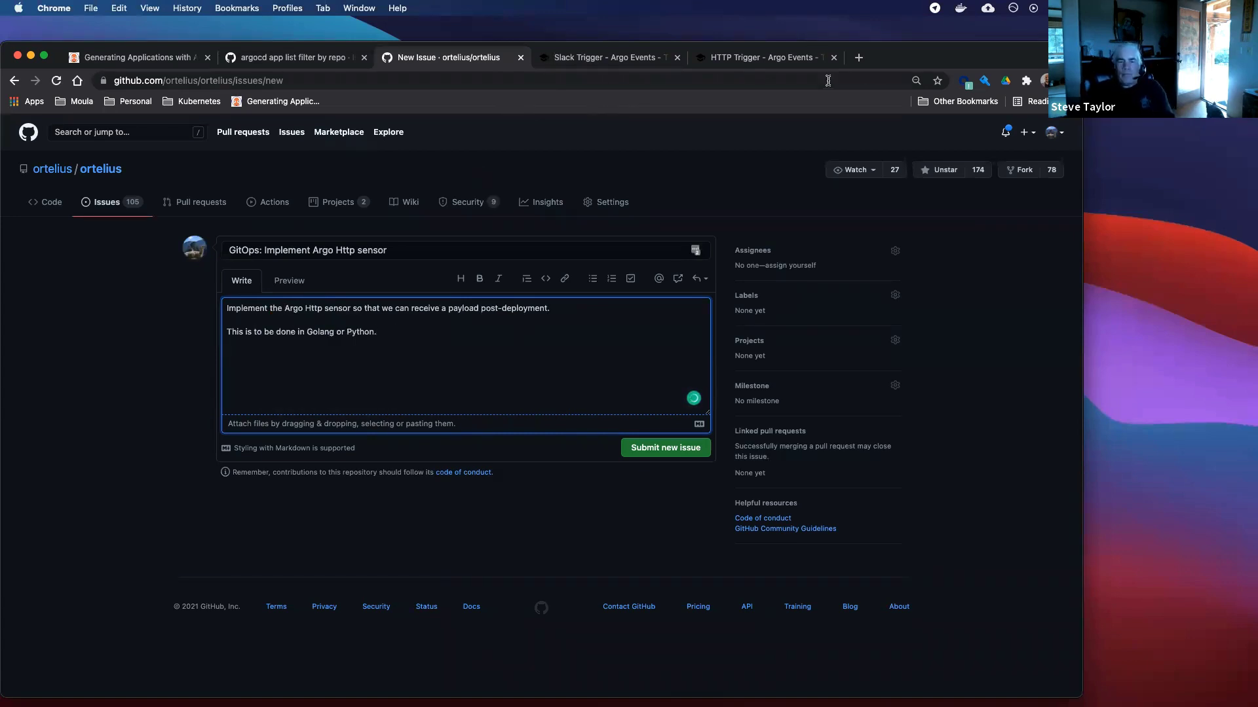
Copy the address of the Argo Events HTTP Trigger page into the issue description as a separate paragraph.
drag(957, 56, 958, 78)
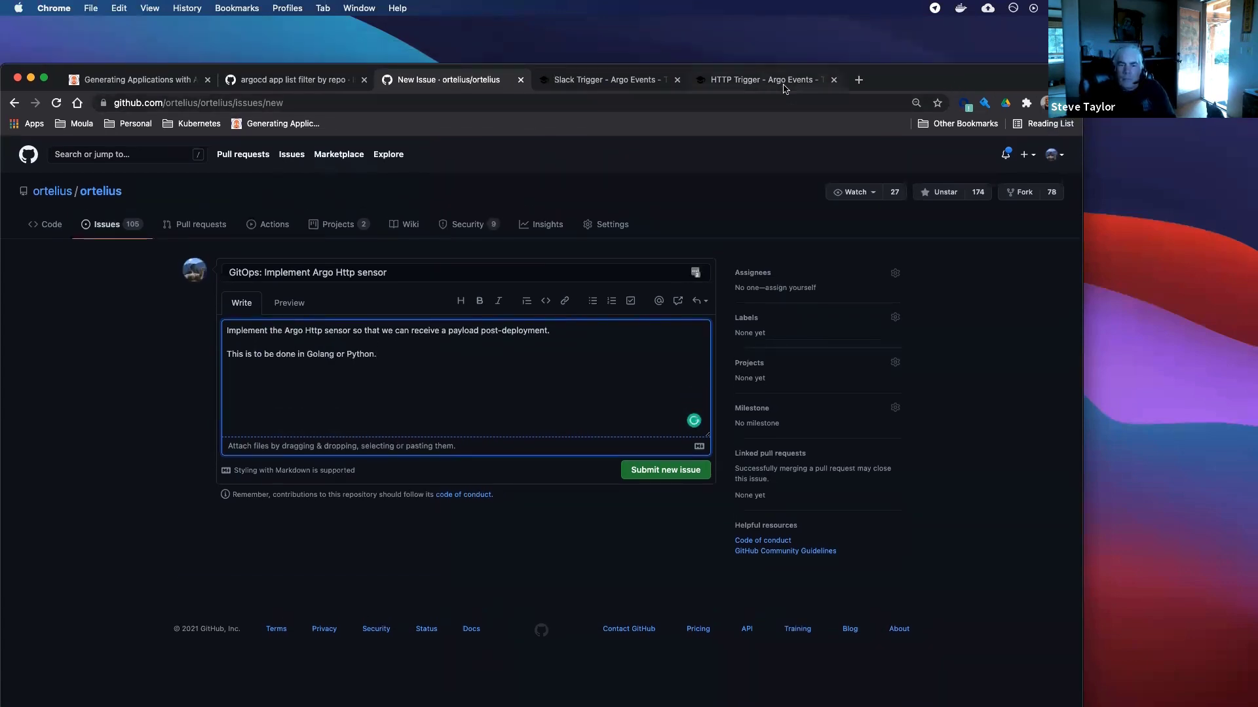
click(763, 79)
click(239, 103)
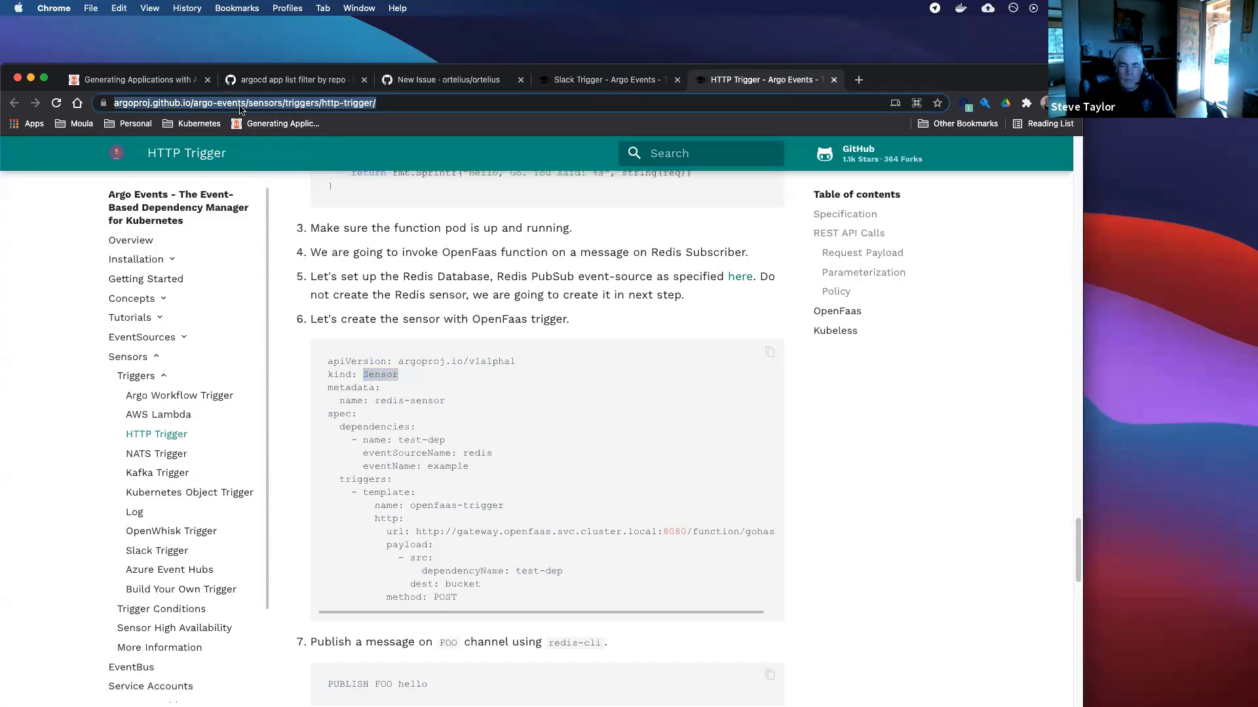
click(432, 81)
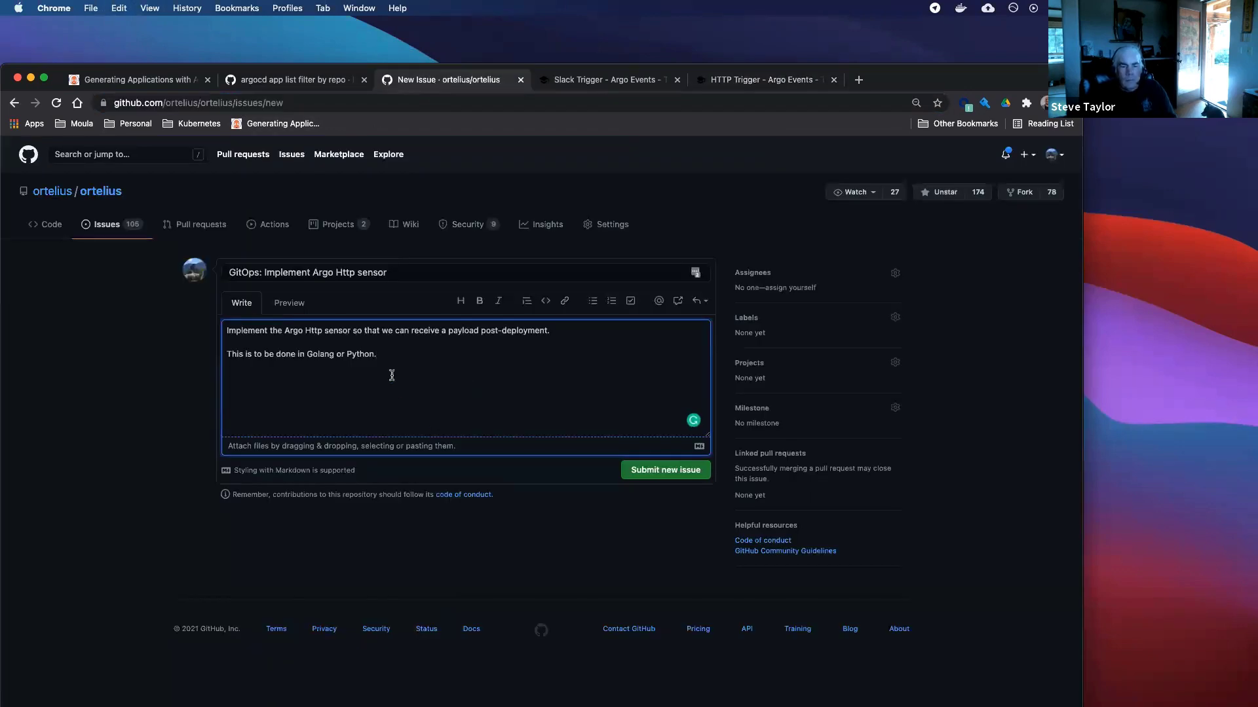
key(Return)
key(Return)
key(super+v)
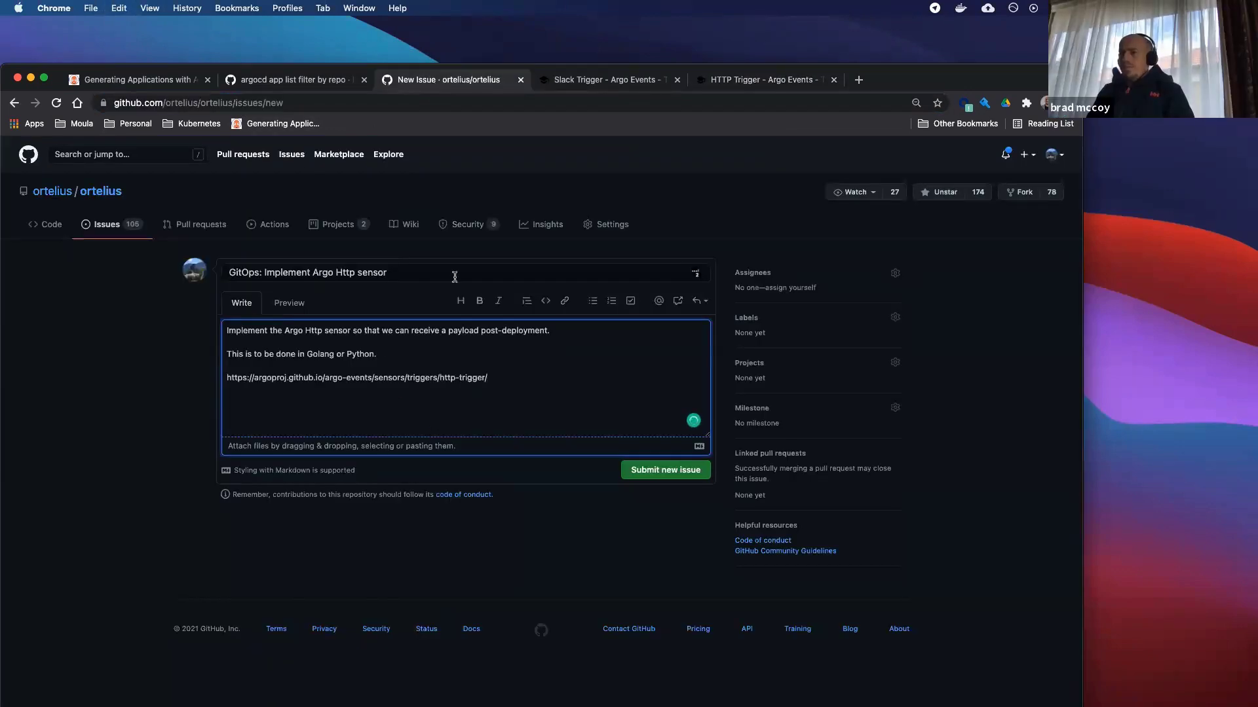
click(551, 84)
click(423, 84)
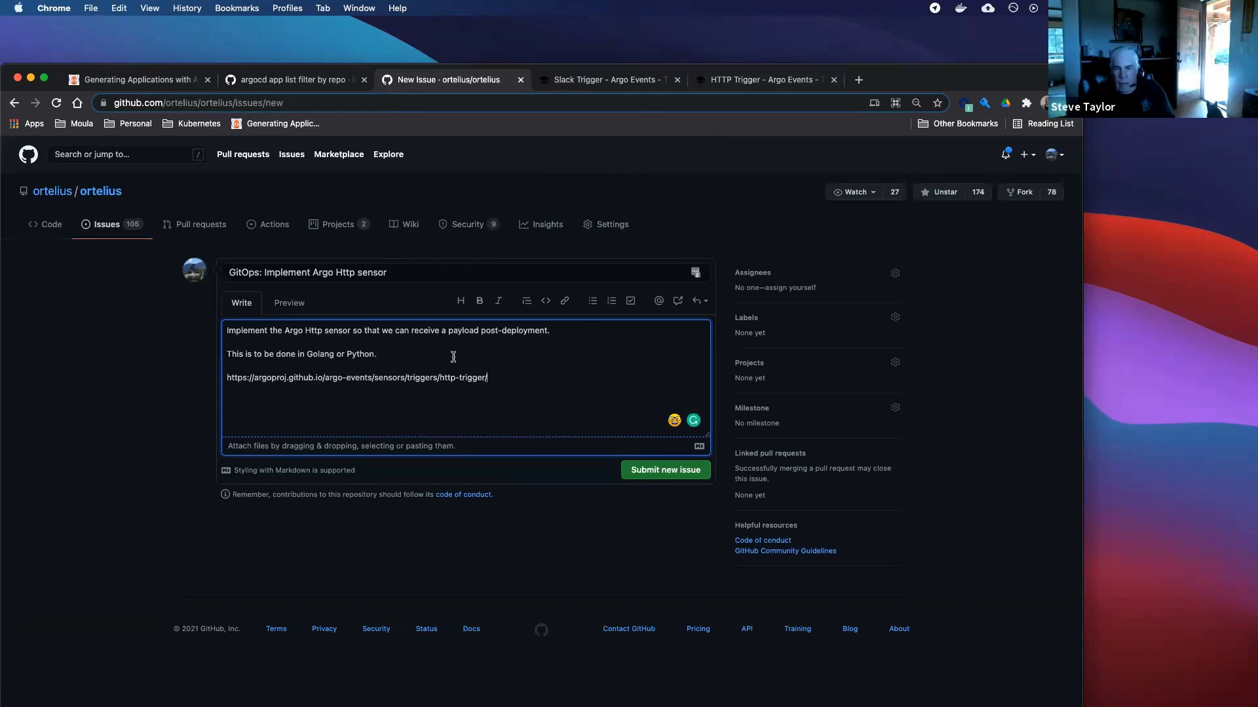
Add "Must have a helm chart, and be deployed into the Ortelius AKS cluster." to the description and submit the issue.
key(Return)
key(Return)
text(Must)
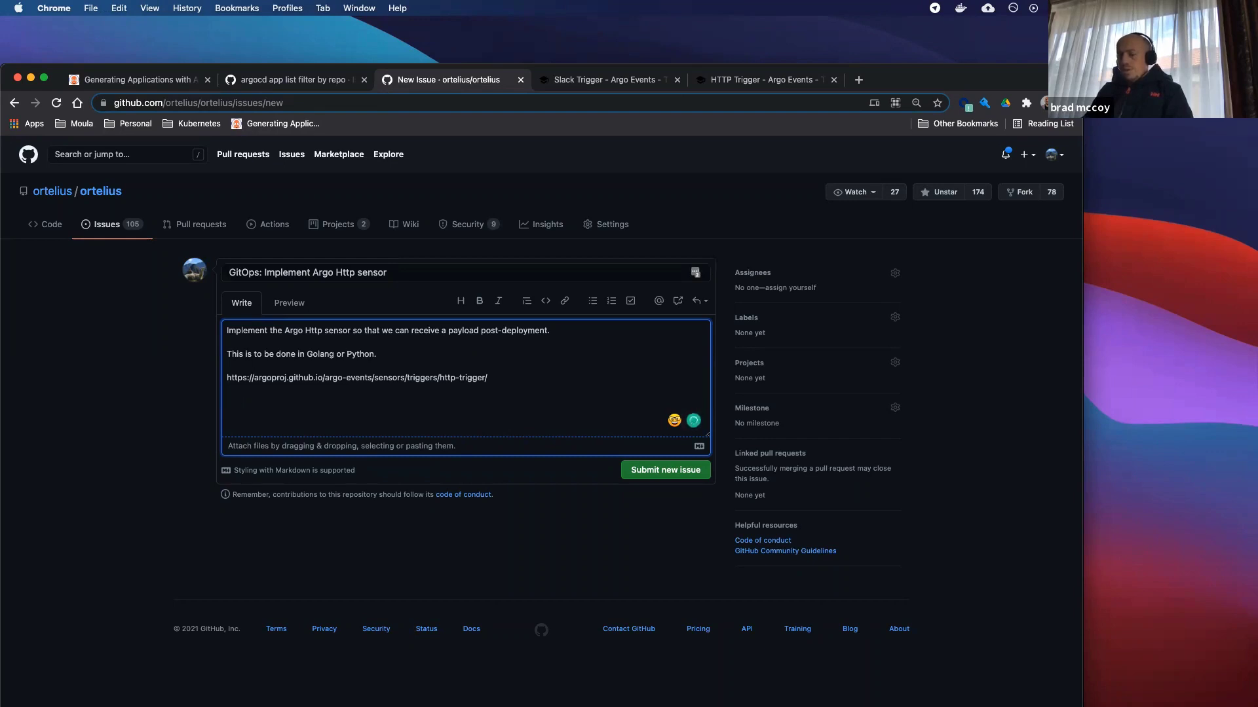
text(hve )
text(e a )
text(helm)
text( chart, and)
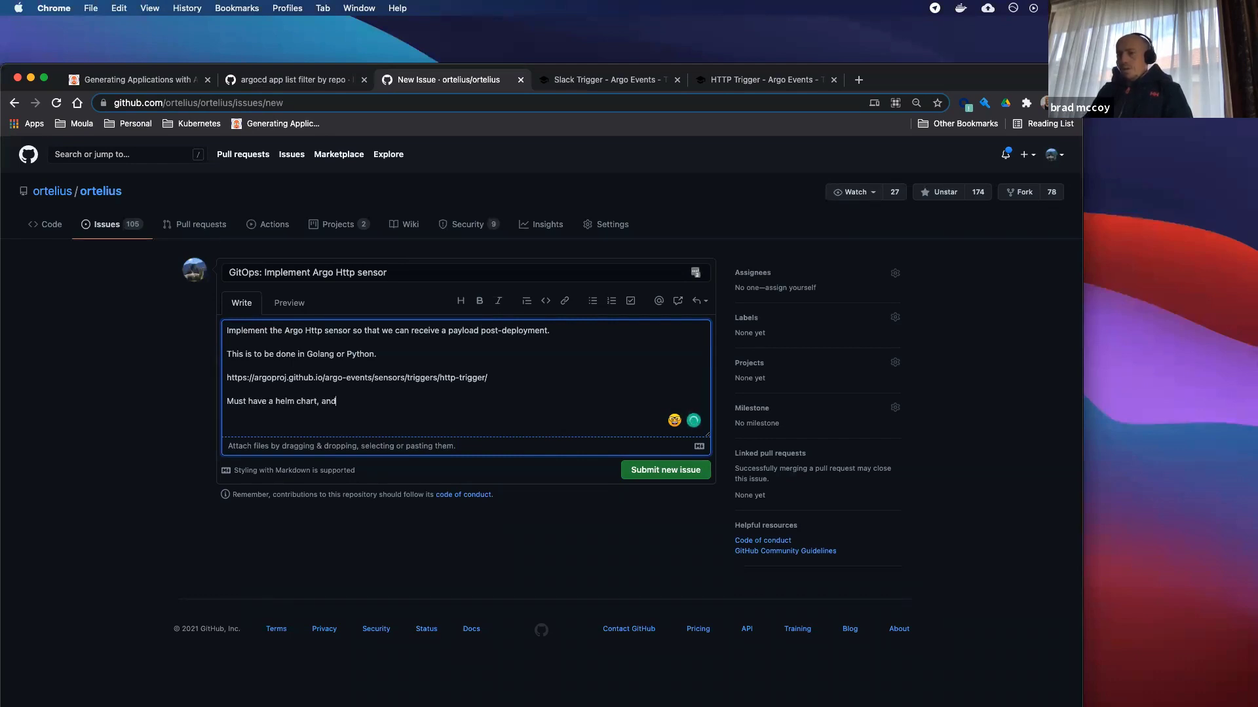
text( be deployment)
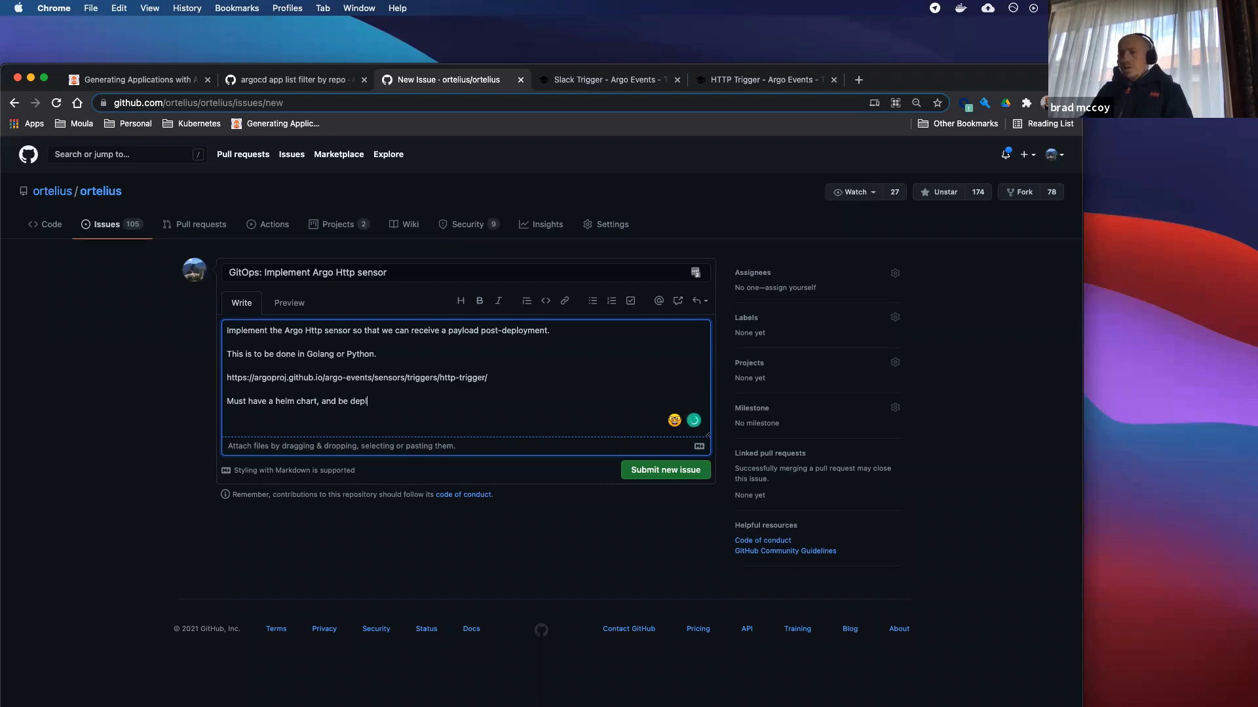
key(BackSpace)
key(BackSpace)
text(to the Ortielus)
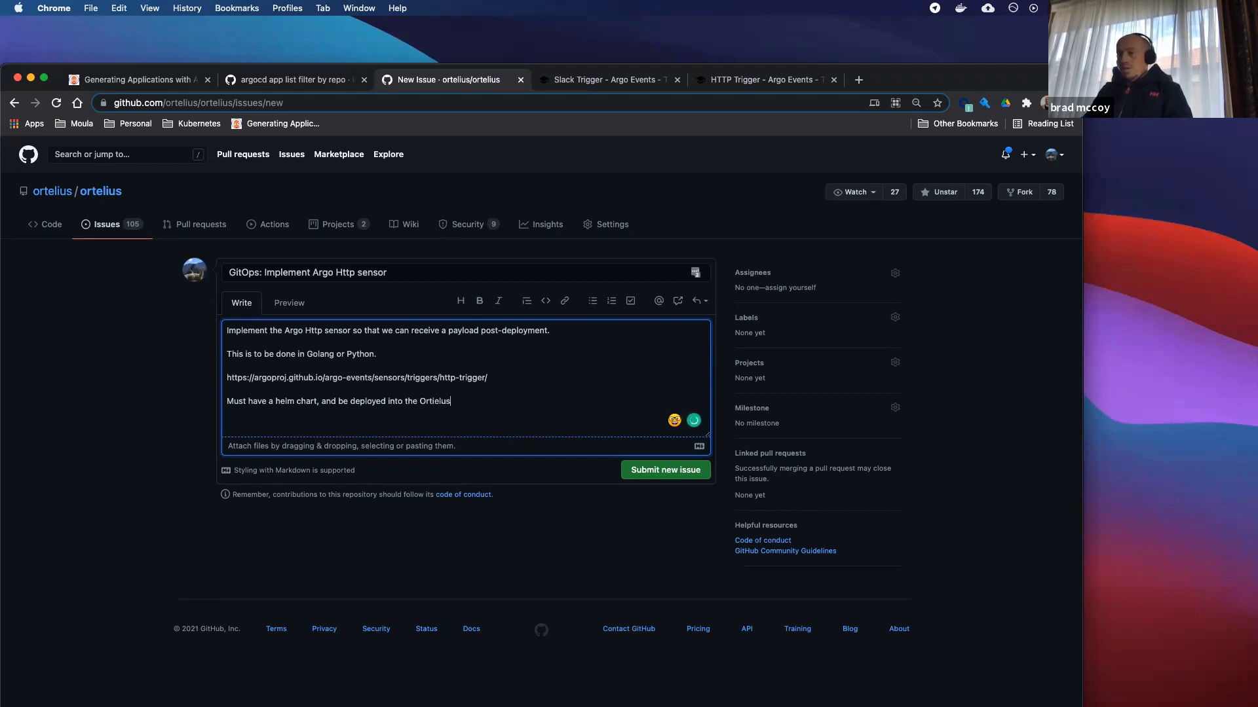
text( AKS)
mouse_move(429, 397)
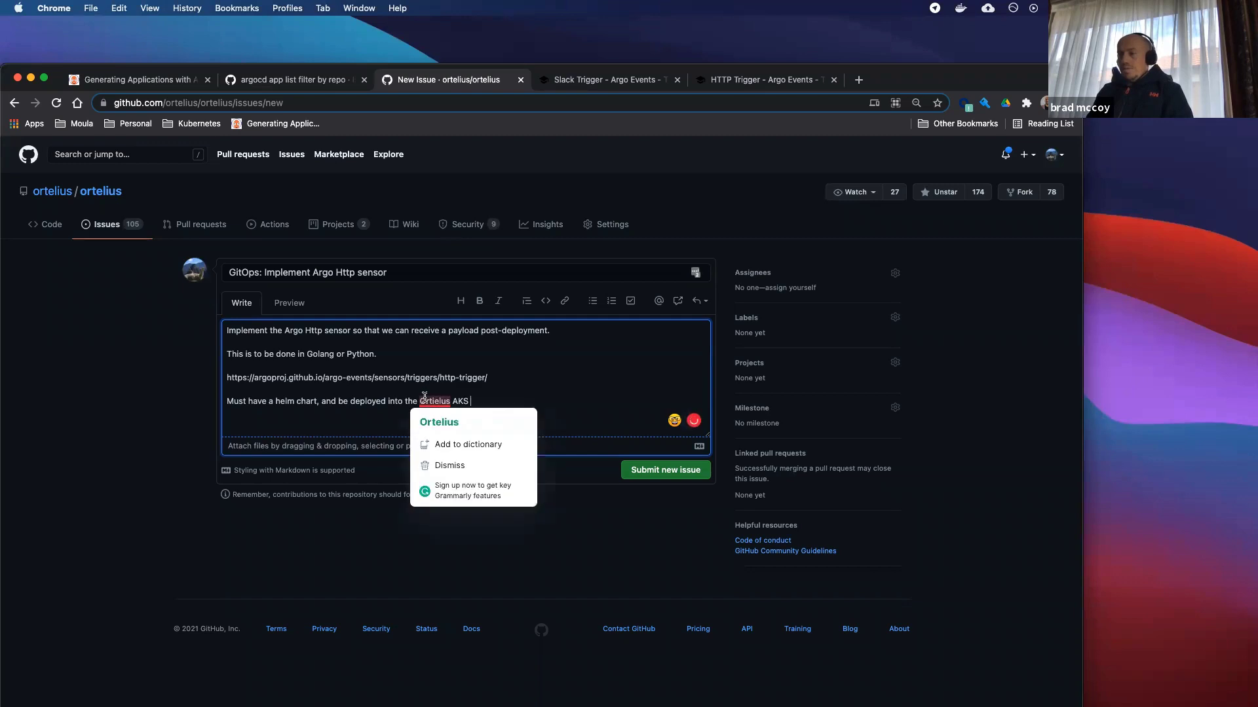
click(452, 433)
text(cluster.)
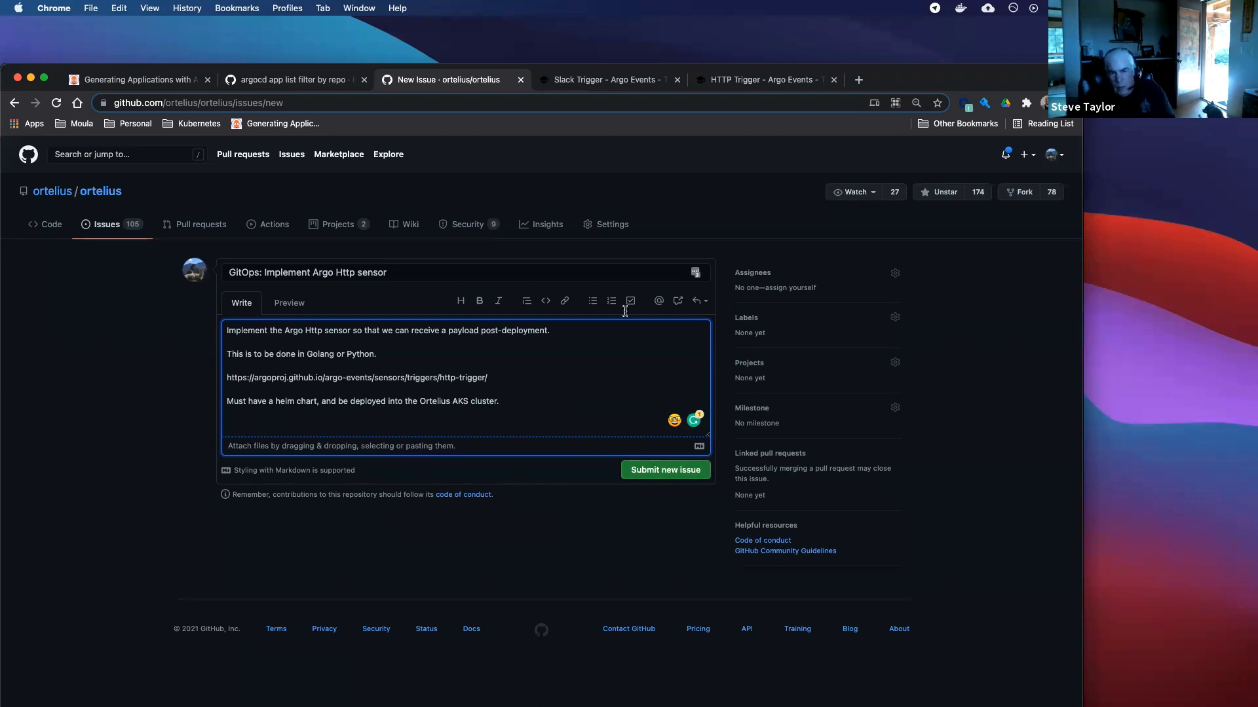
click(675, 477)
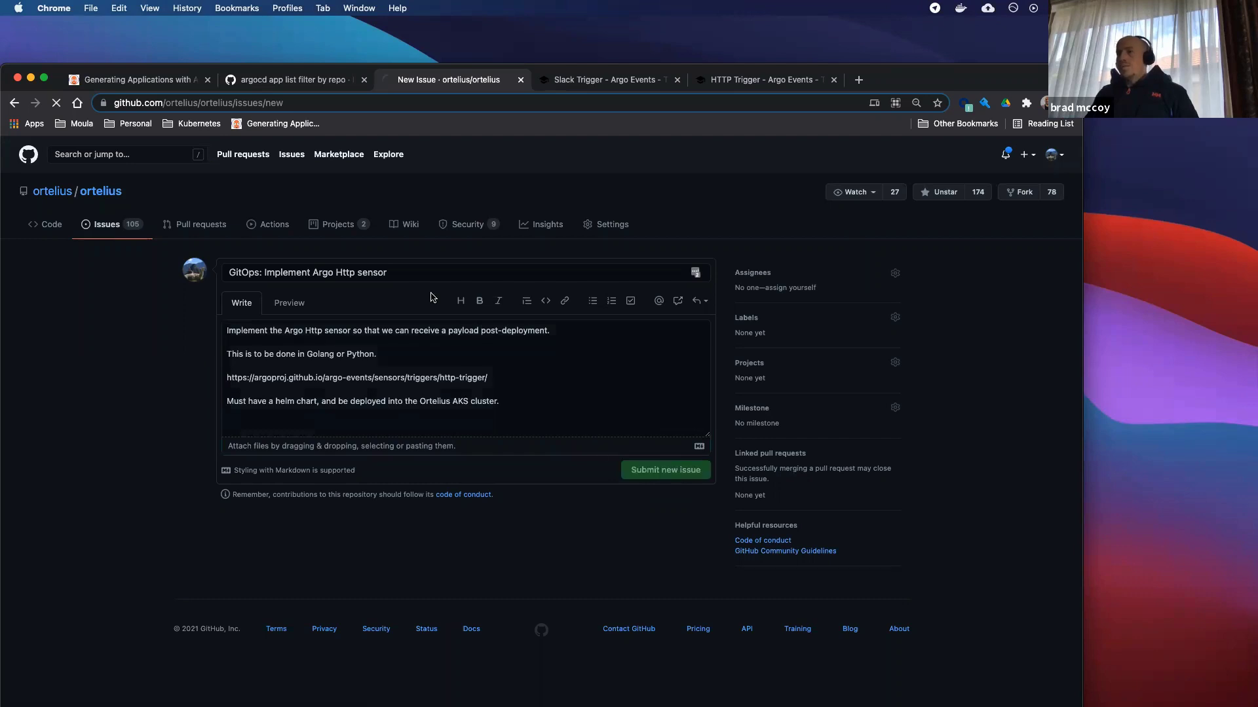
Open the new "GitOps: Implement Argo Http sensor" issue from the issue list and add it to the GitOps project.
click(337, 229)
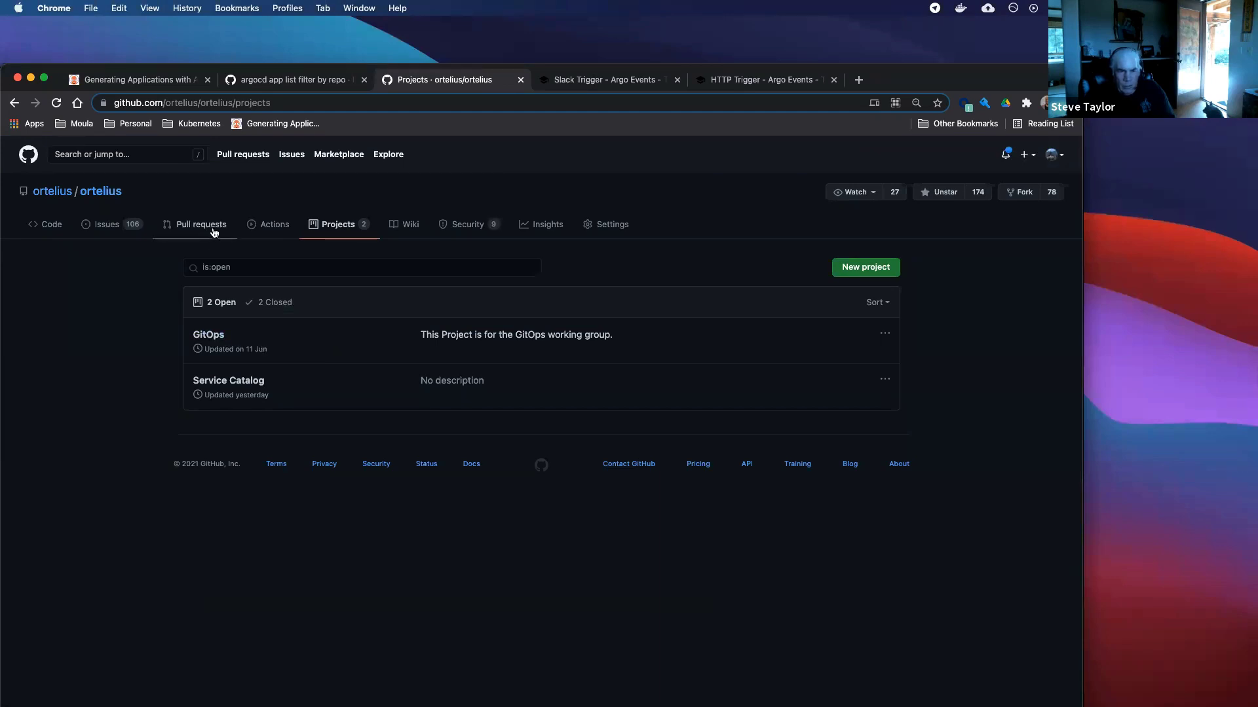
click(120, 226)
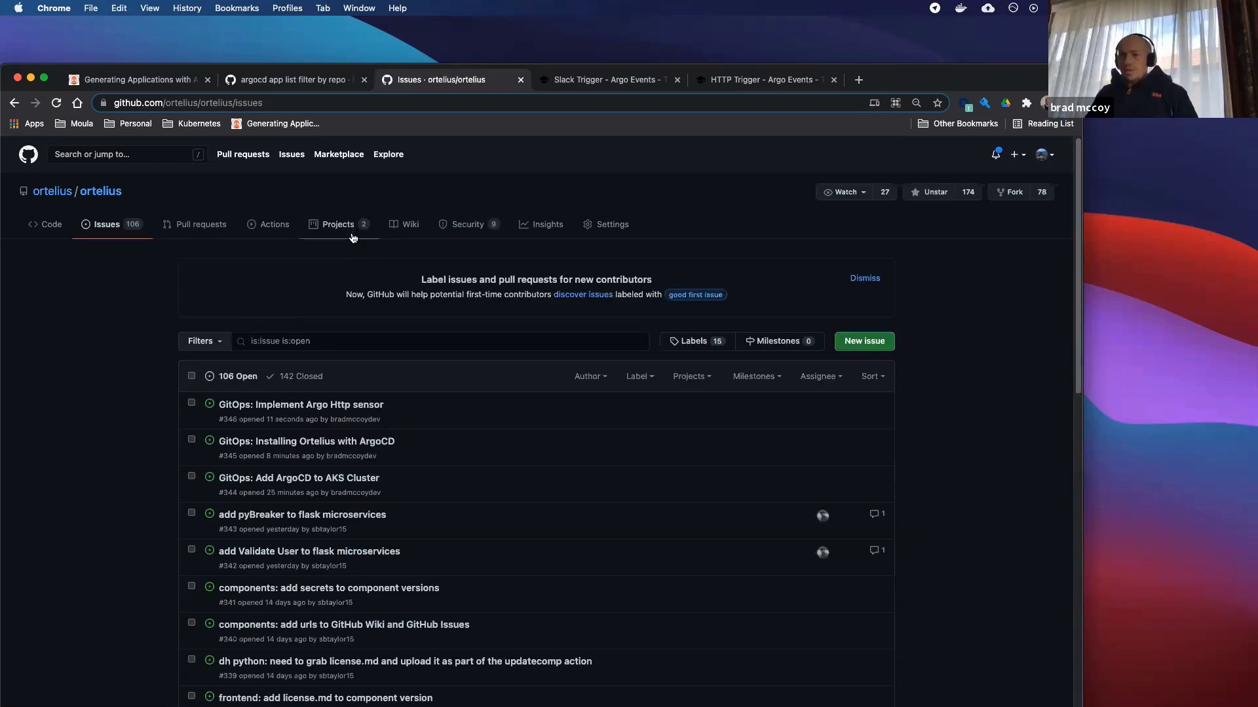
click(351, 405)
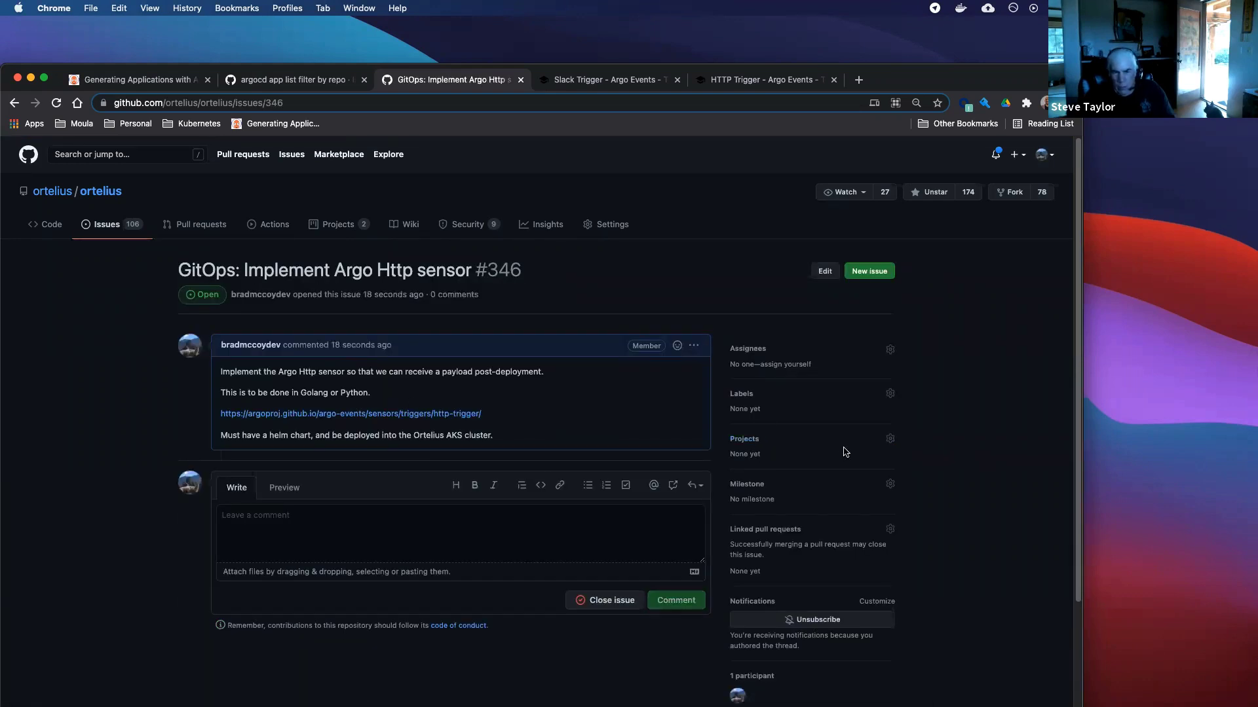
click(890, 438)
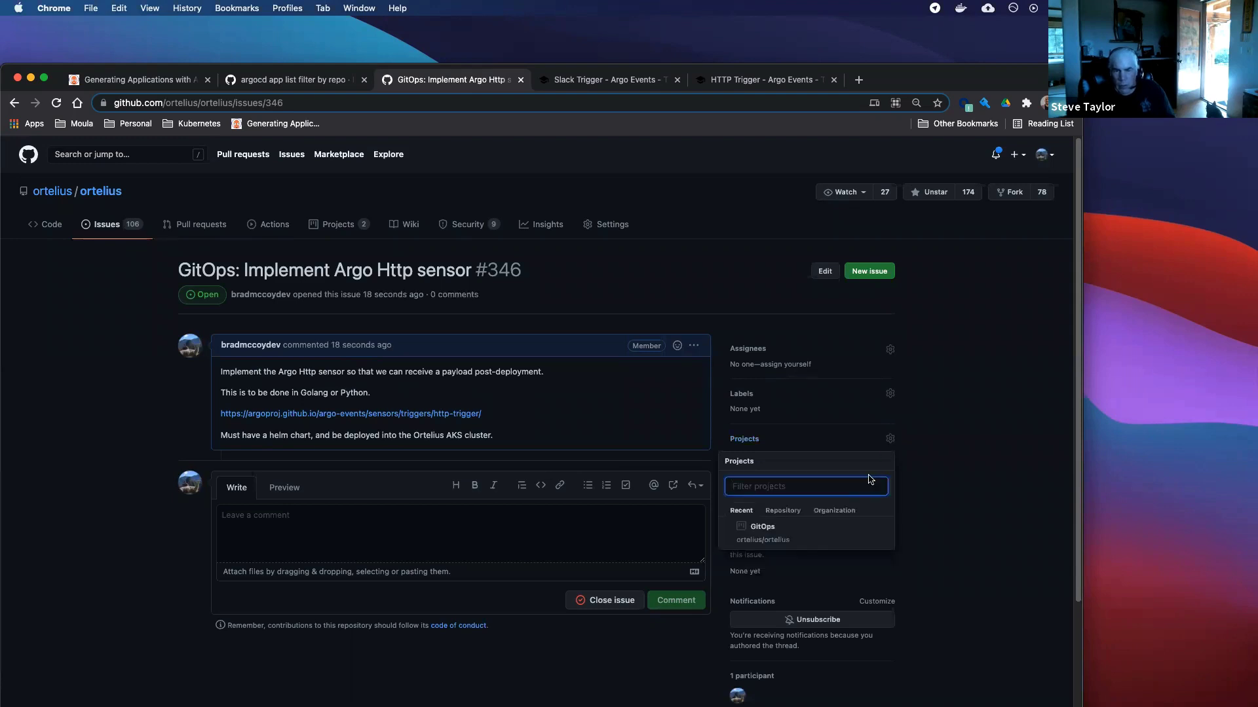
click(760, 528)
click(935, 471)
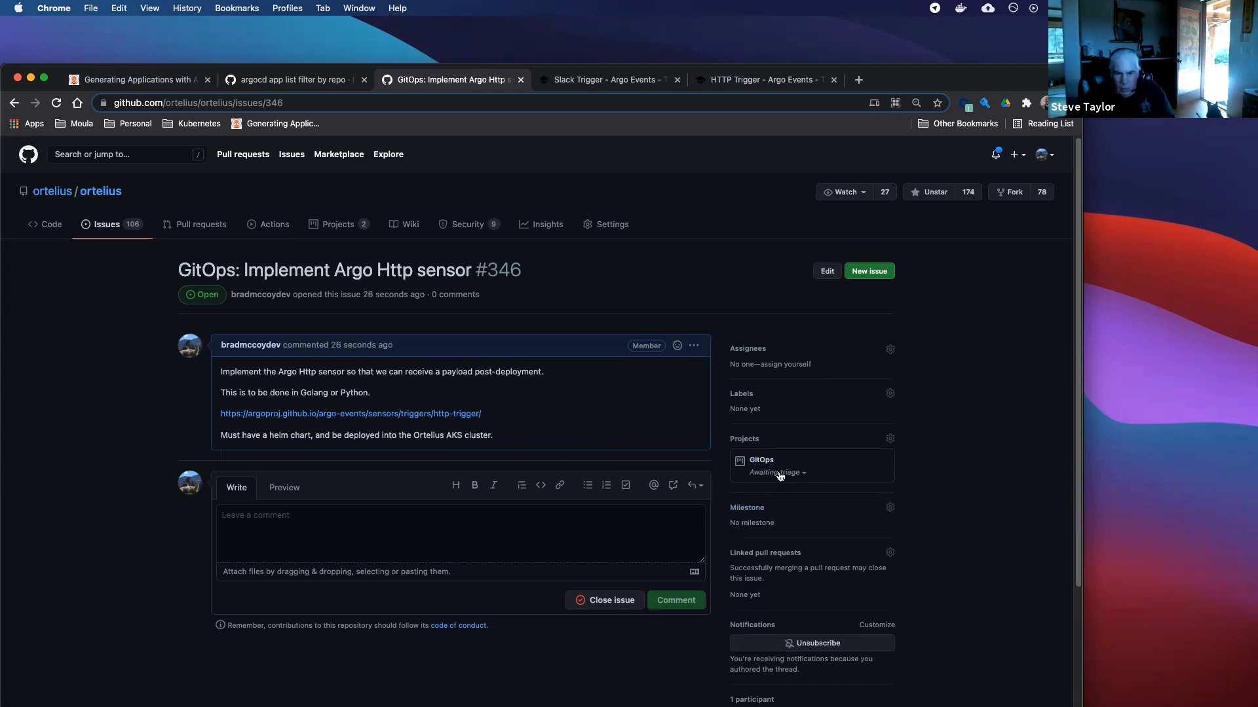
click(803, 473)
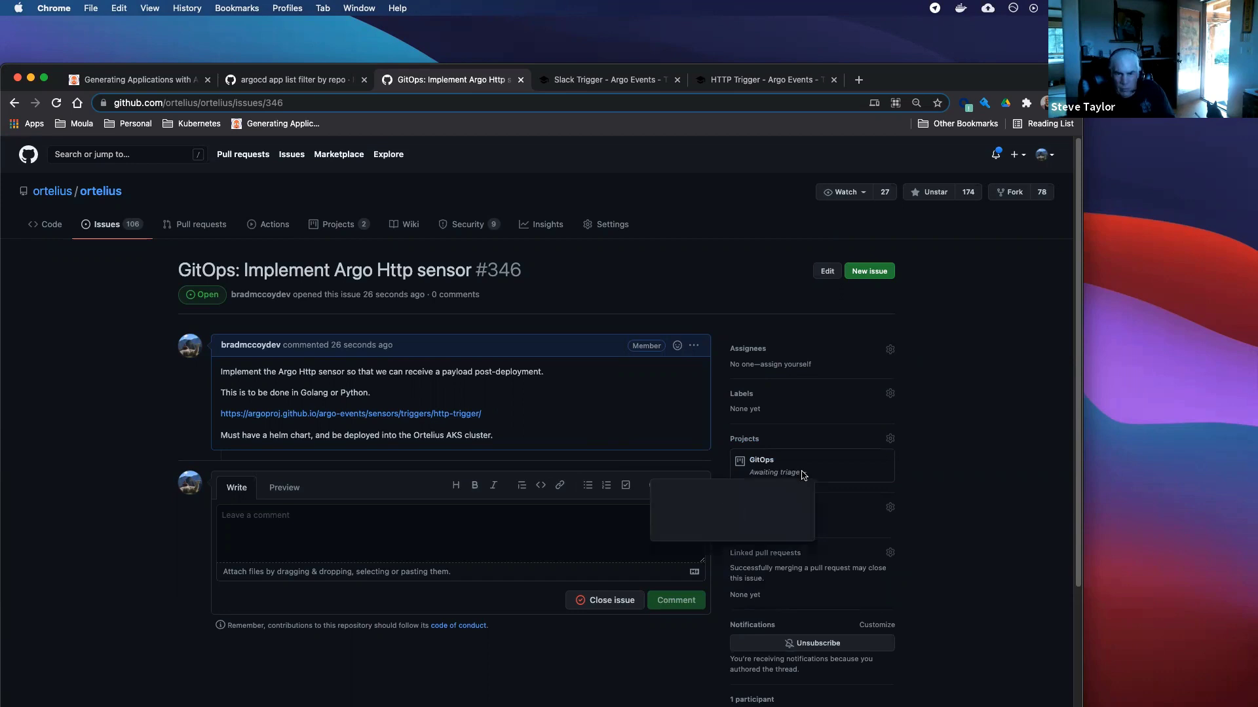
click(329, 316)
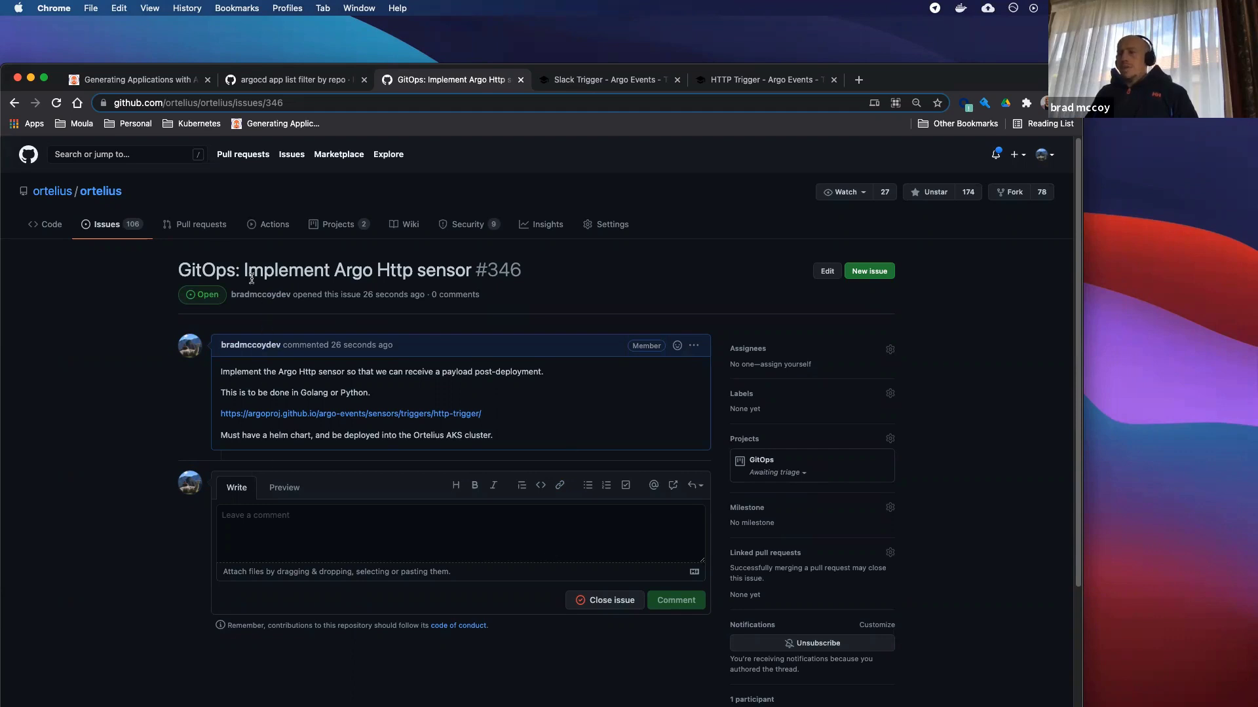
Check the project assignment of the "GitOps: Installing Ortelius with ArgoCD" issue and open the repository's GitOps project.
click(102, 226)
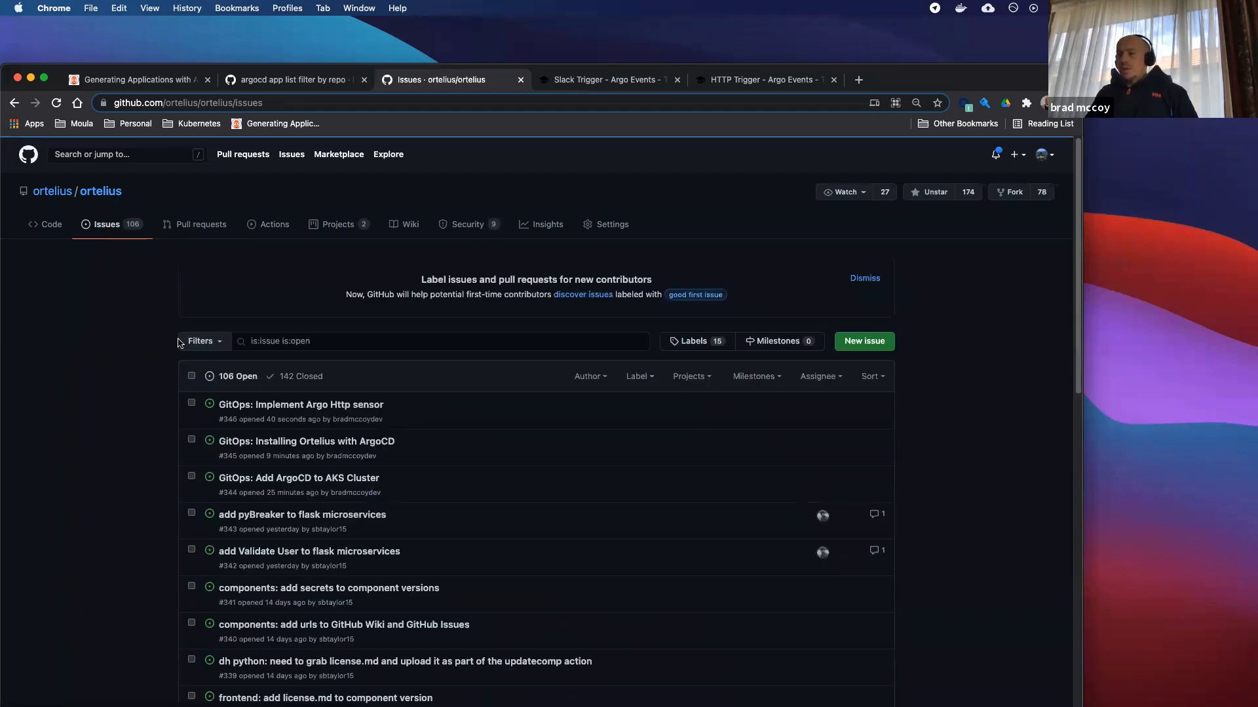
click(296, 444)
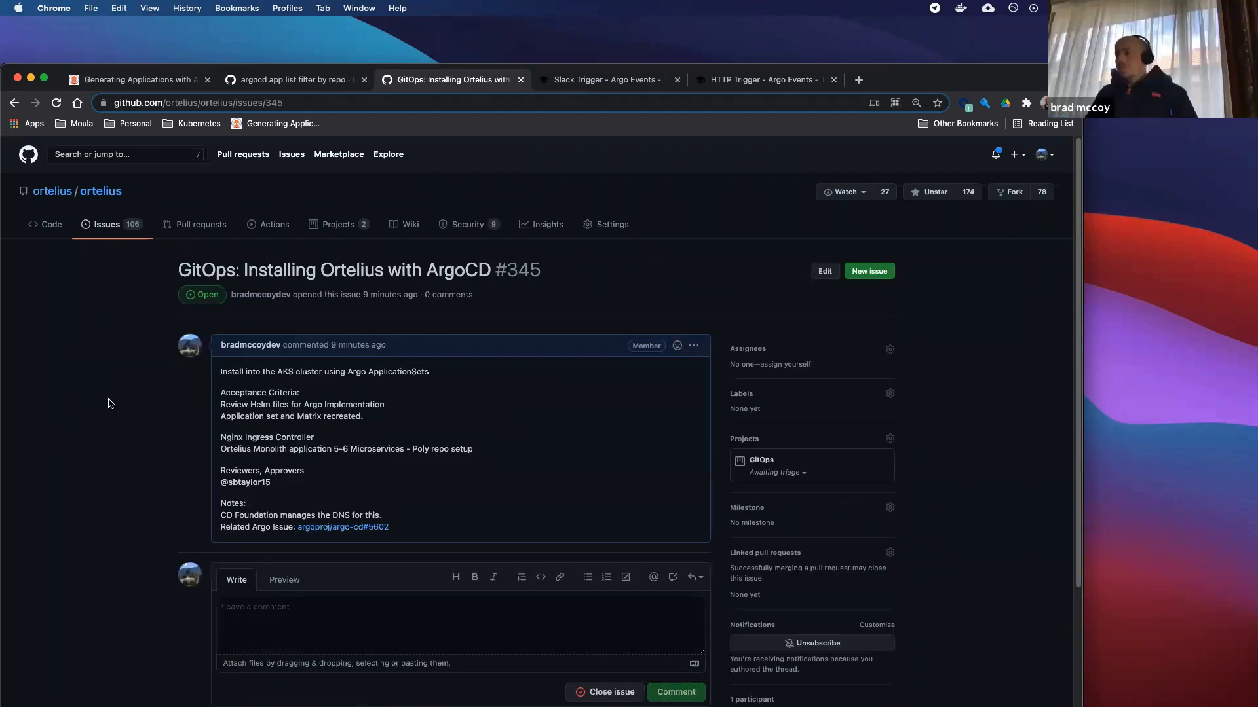
click(346, 229)
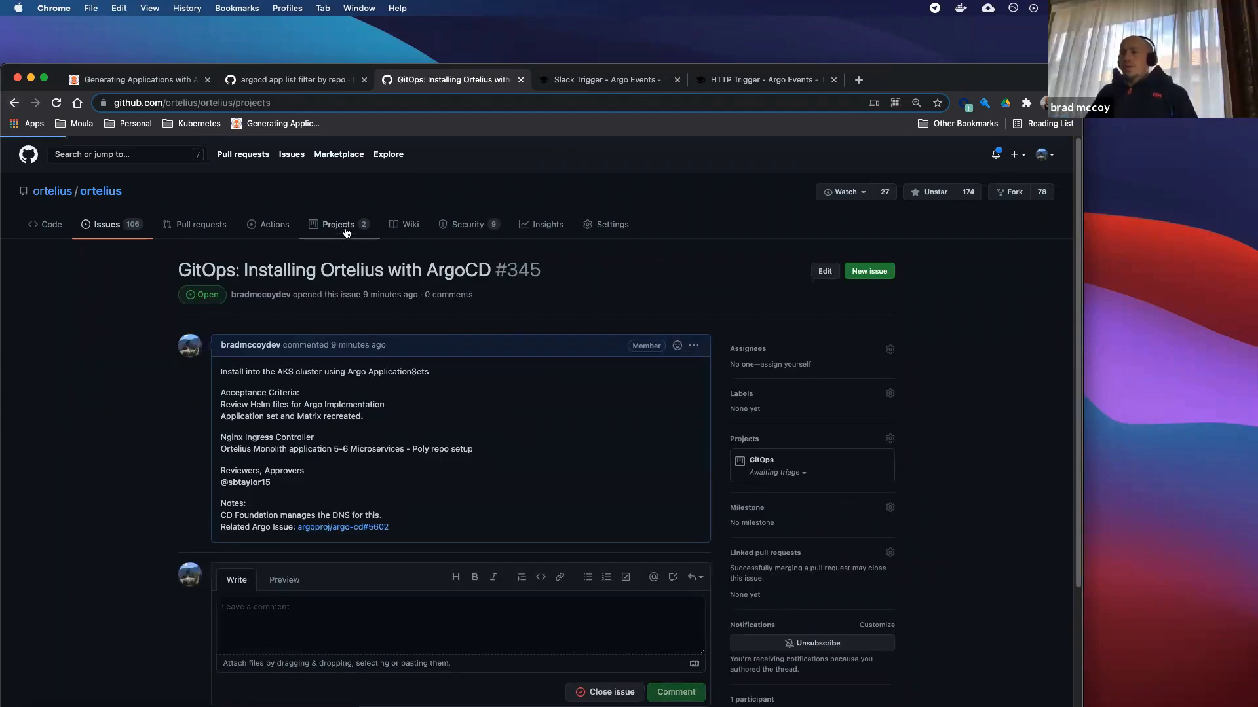
click(208, 335)
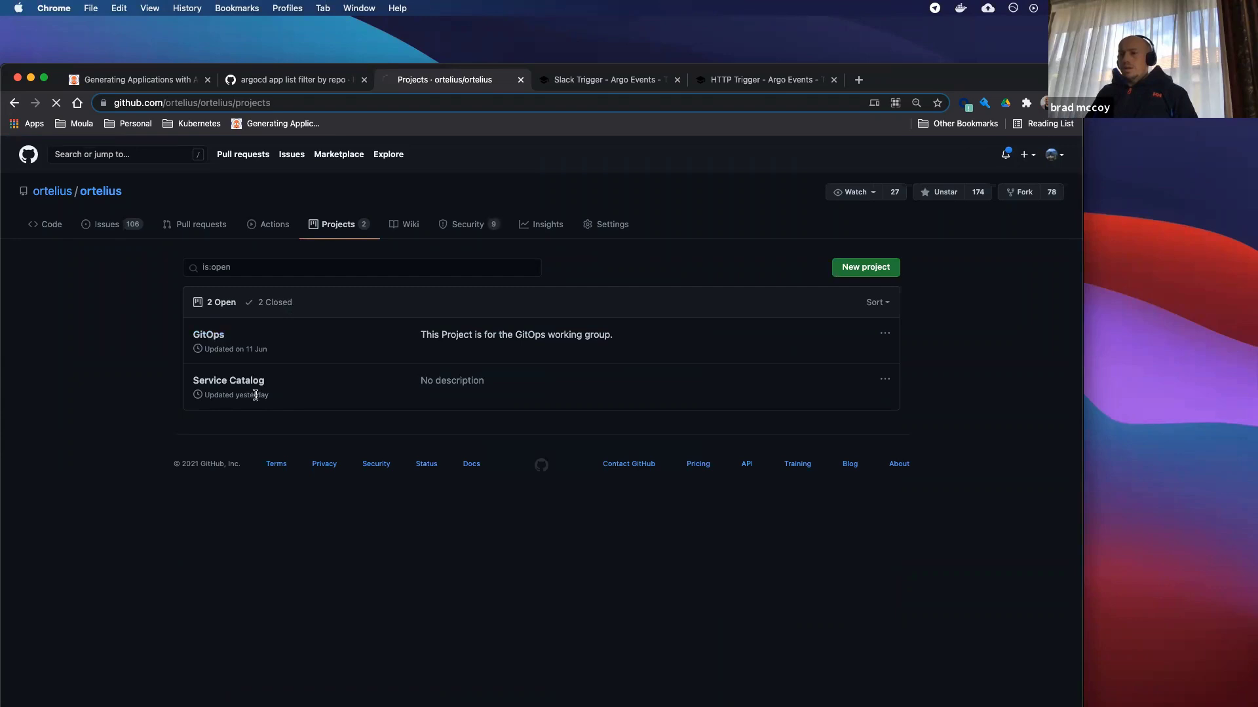